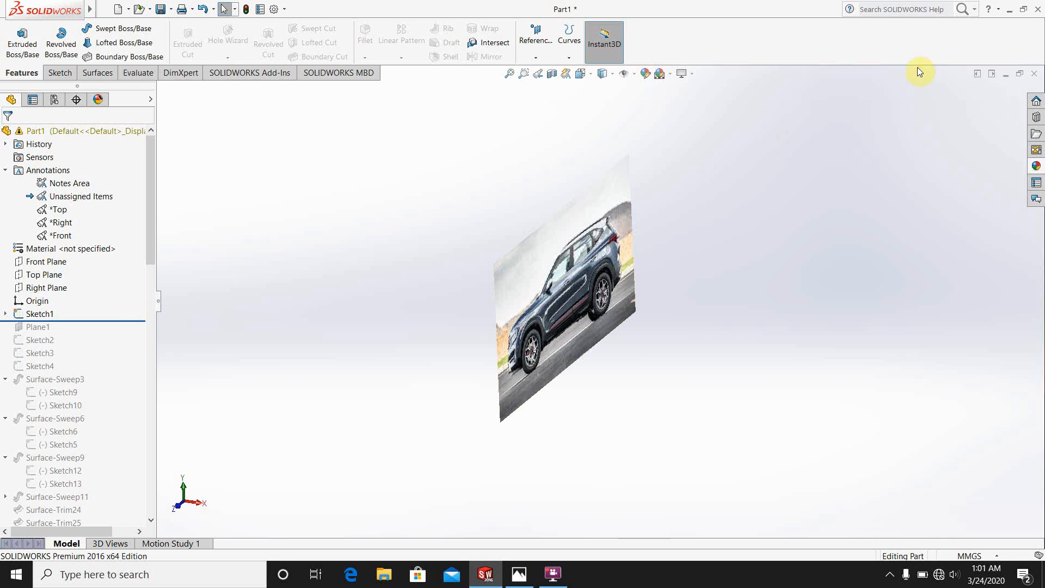
Step: Switch to the desktop, open the CAD CAM CAE folder and view the side-view car picture imagesKP3OPUZZ
left_click(1009, 11)
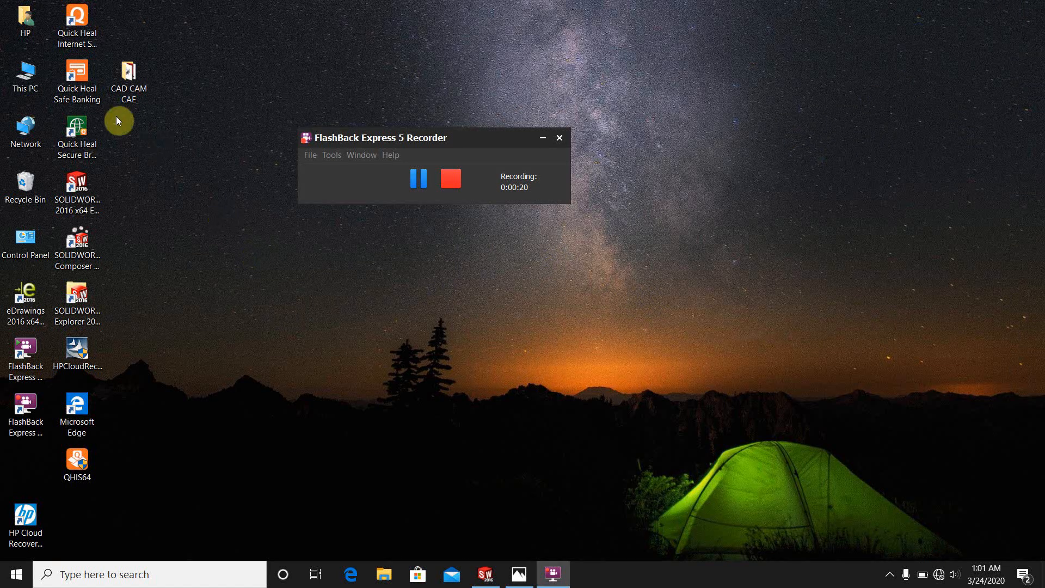
double_click(123, 84)
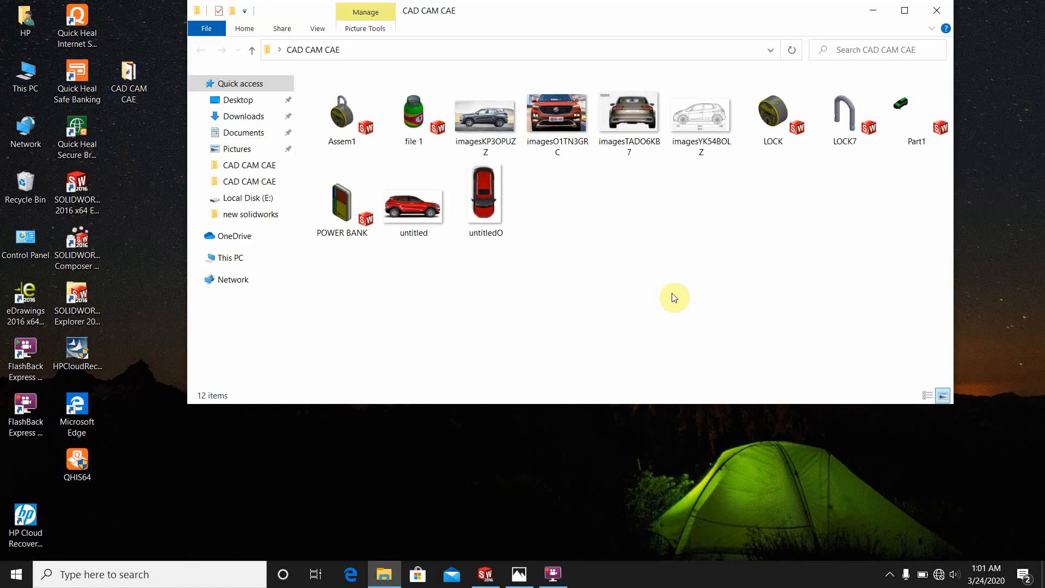
left_click(480, 128)
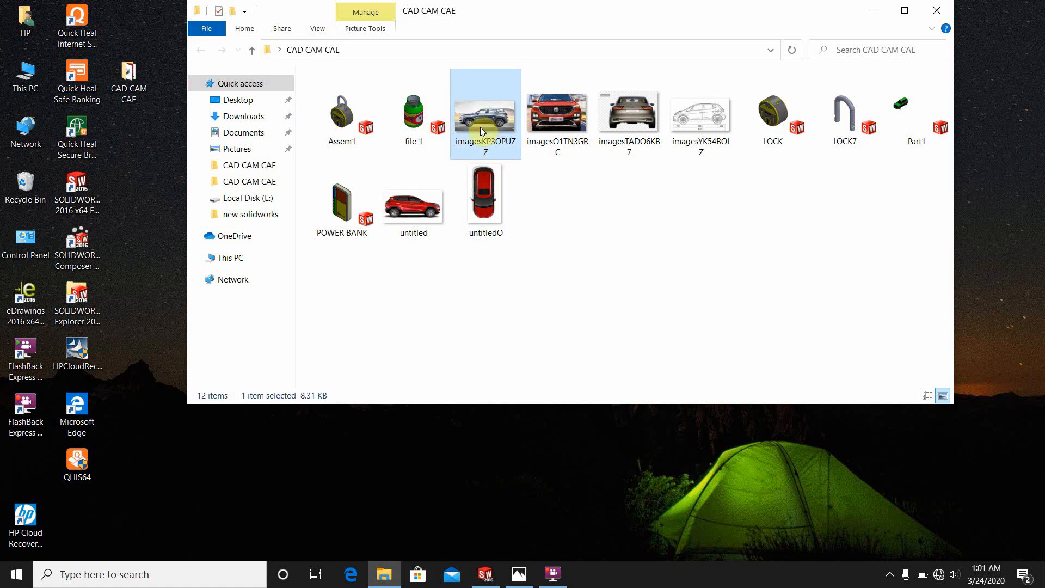
double_click(480, 128)
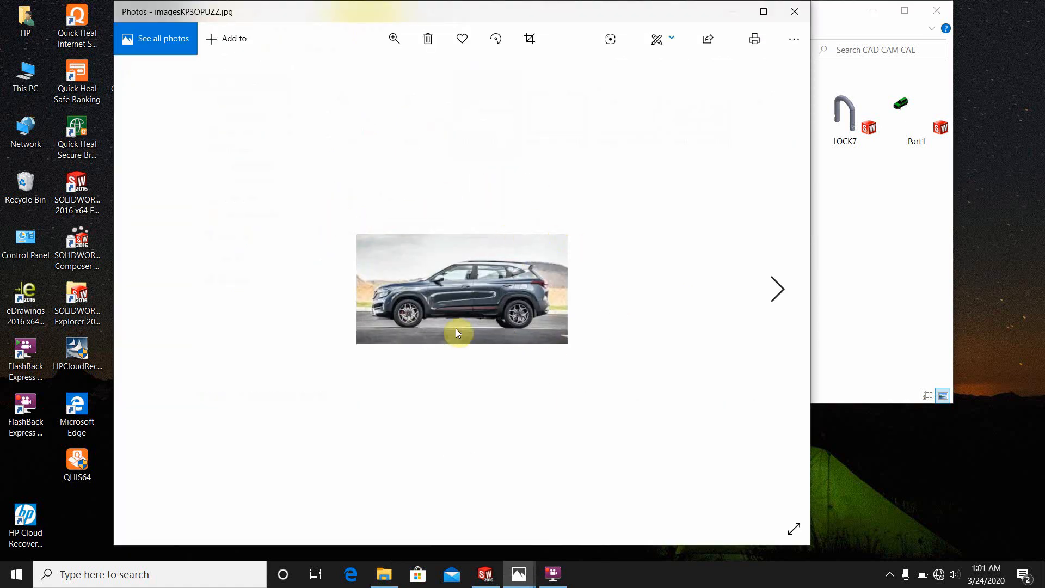
left_click(795, 12)
Step: View the front car picture imagesO1TN3GRC and the rear car picture imagesTADO6KB7 in the folder
double_click(553, 126)
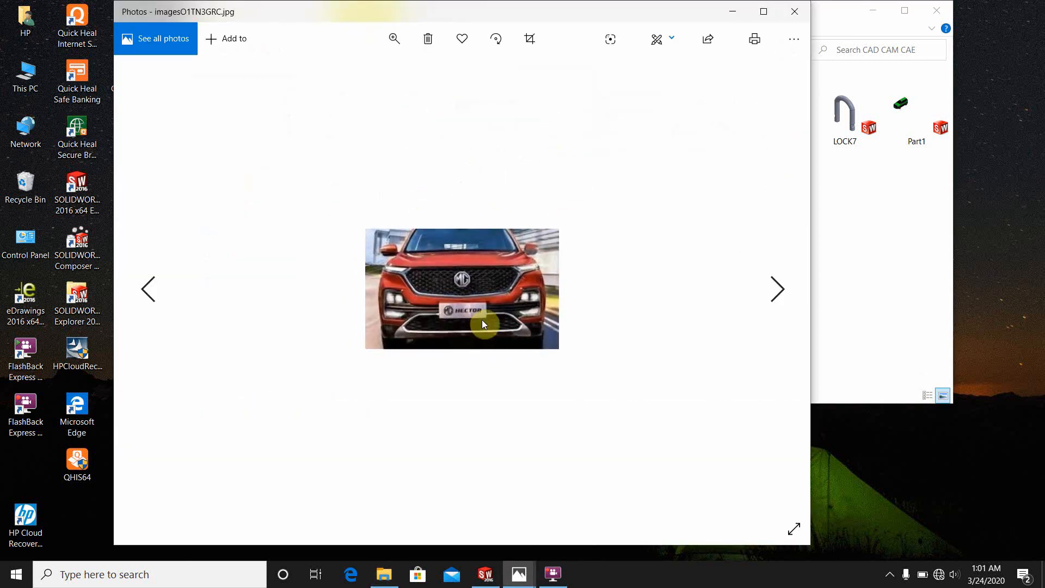
left_click(798, 16)
double_click(628, 120)
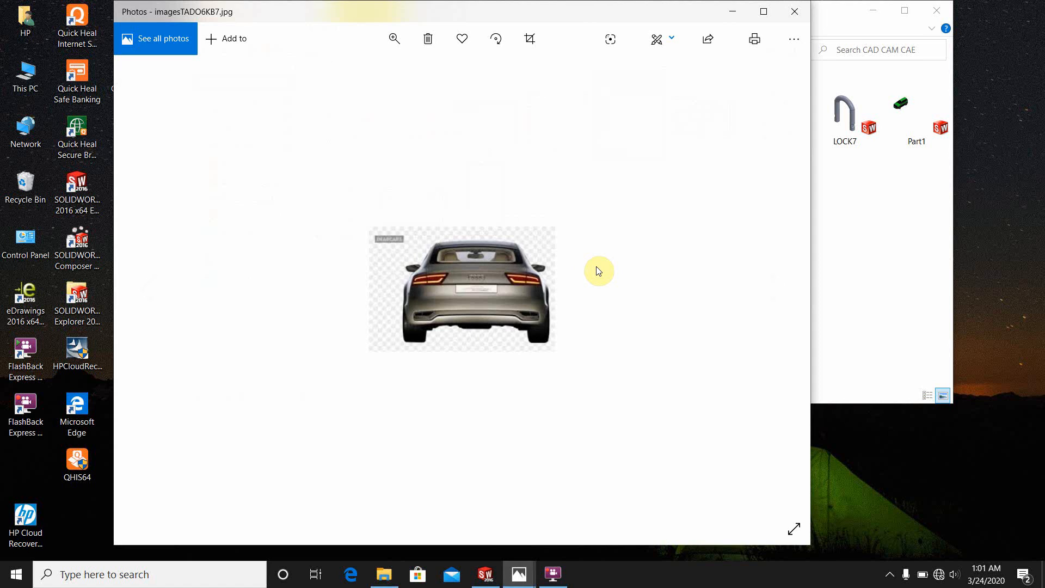
left_click(794, 12)
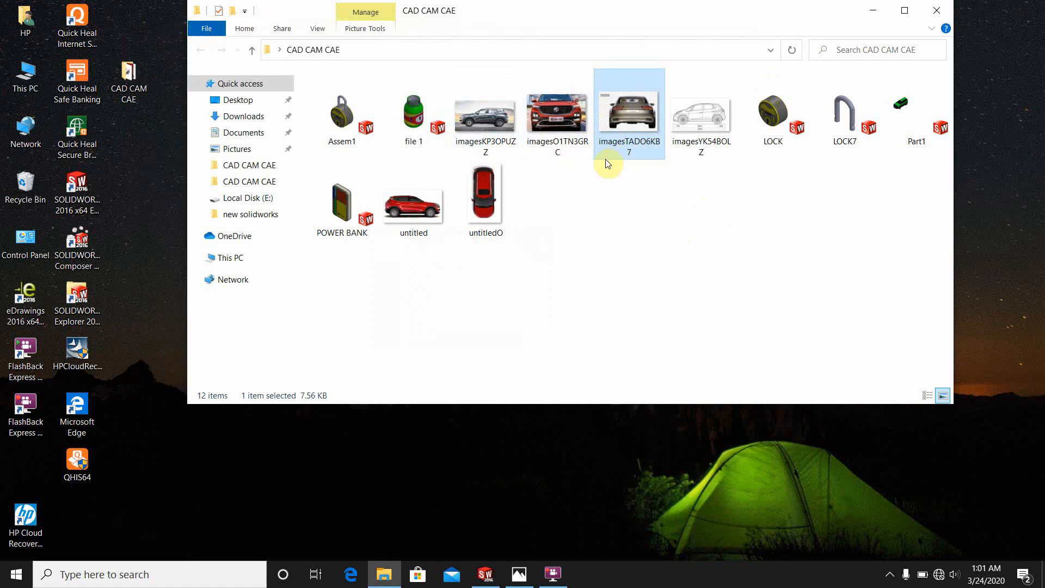
Step: Switch back to SOLIDWORKS and orient the view normal to the Right Plane
left_click(485, 576)
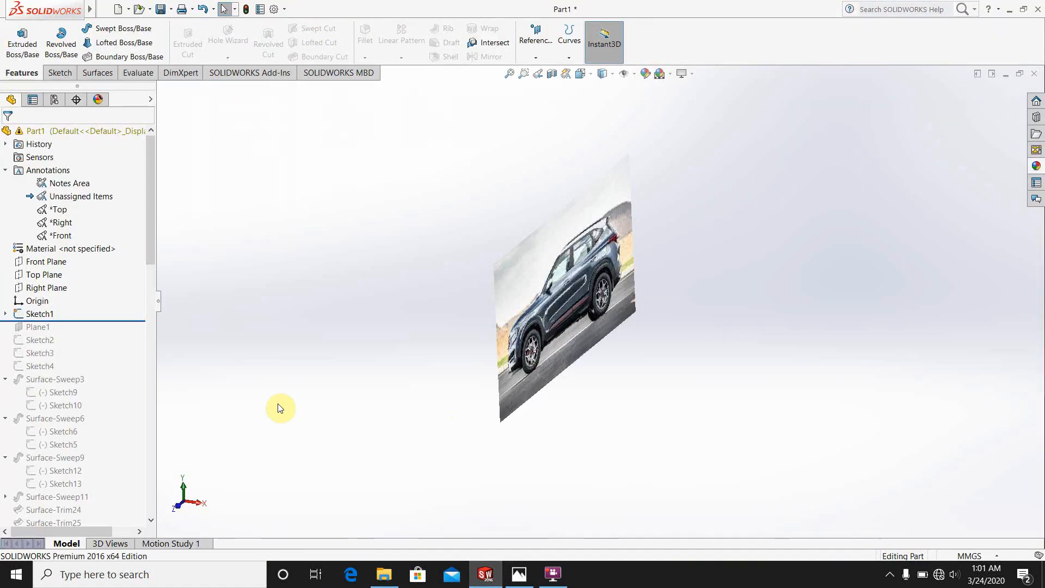
right_click(49, 291)
left_click(100, 276)
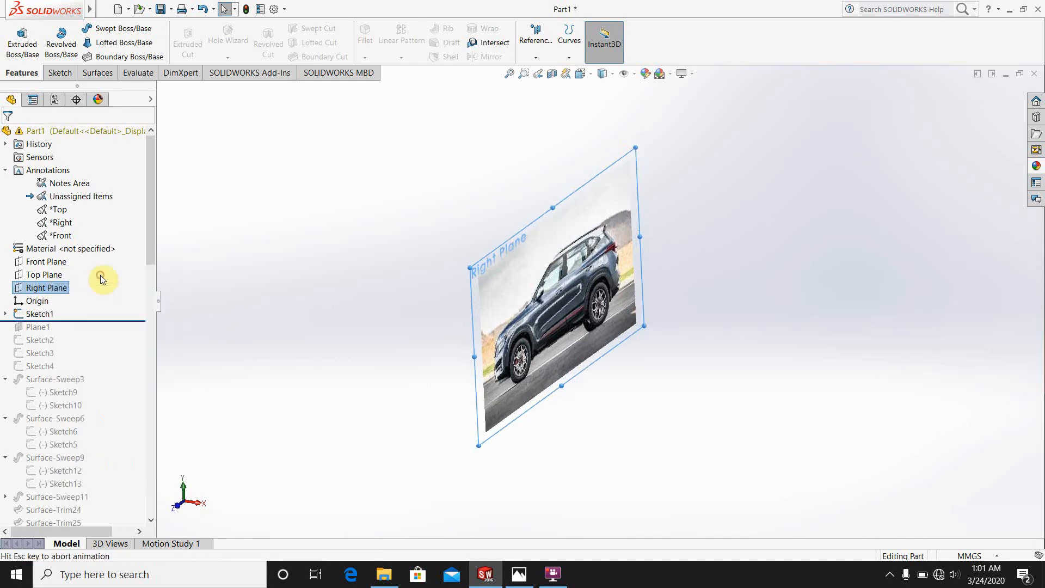
left_click(733, 484)
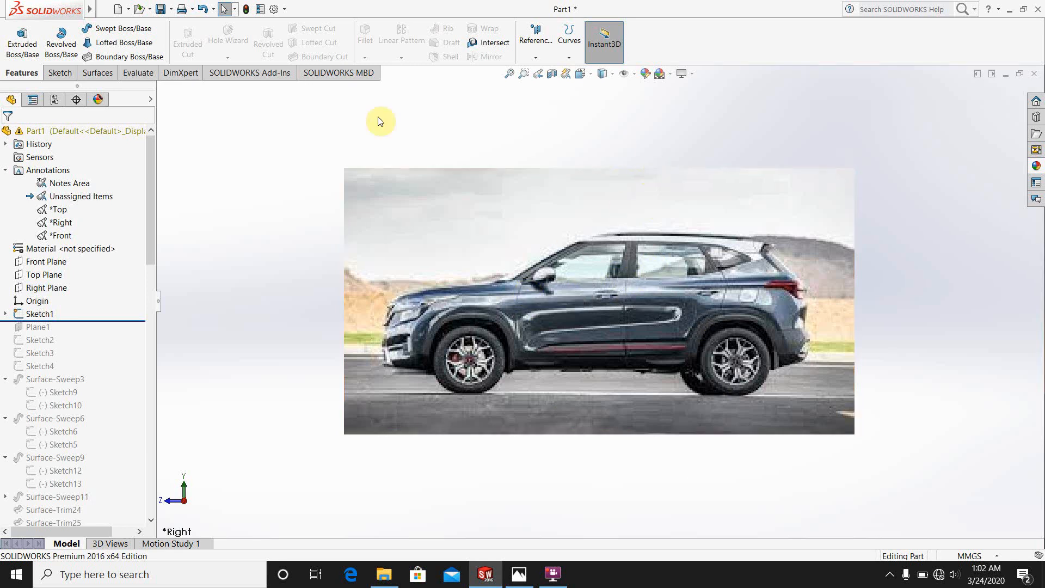
mouse_move(81, 9)
left_click(174, 10)
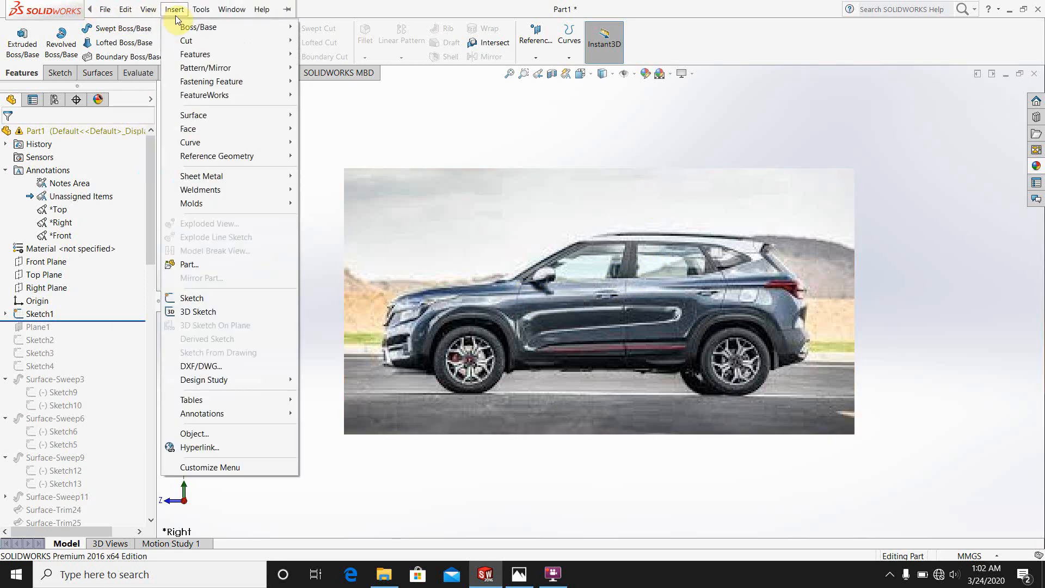
left_click(202, 9)
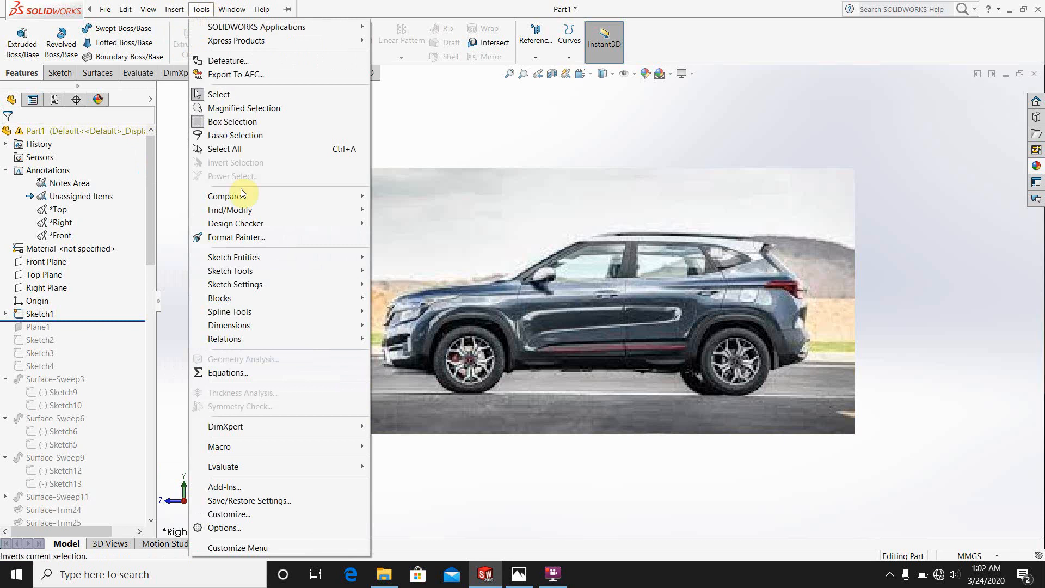
mouse_move(228, 276)
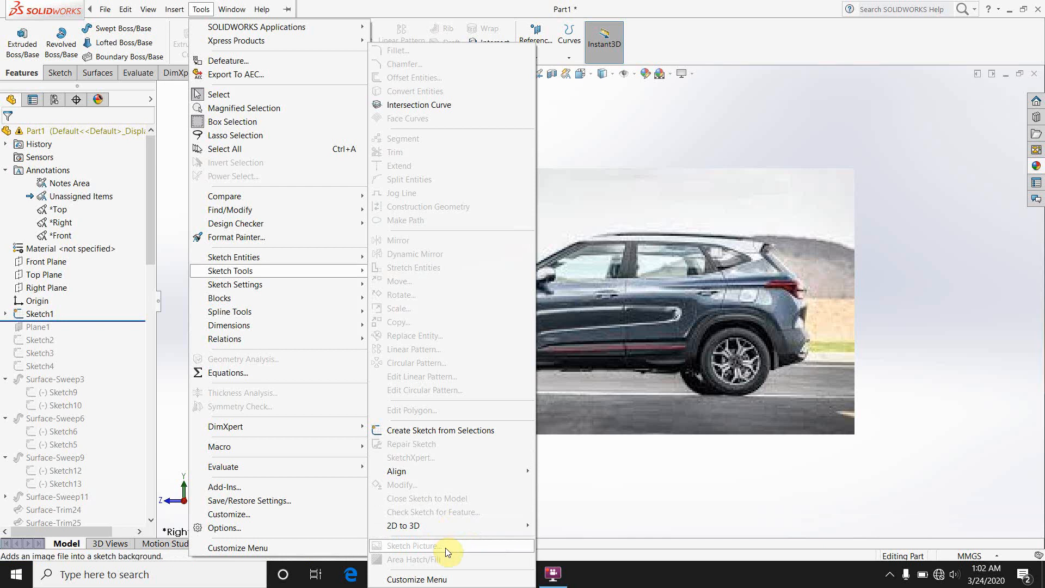
left_click(590, 518)
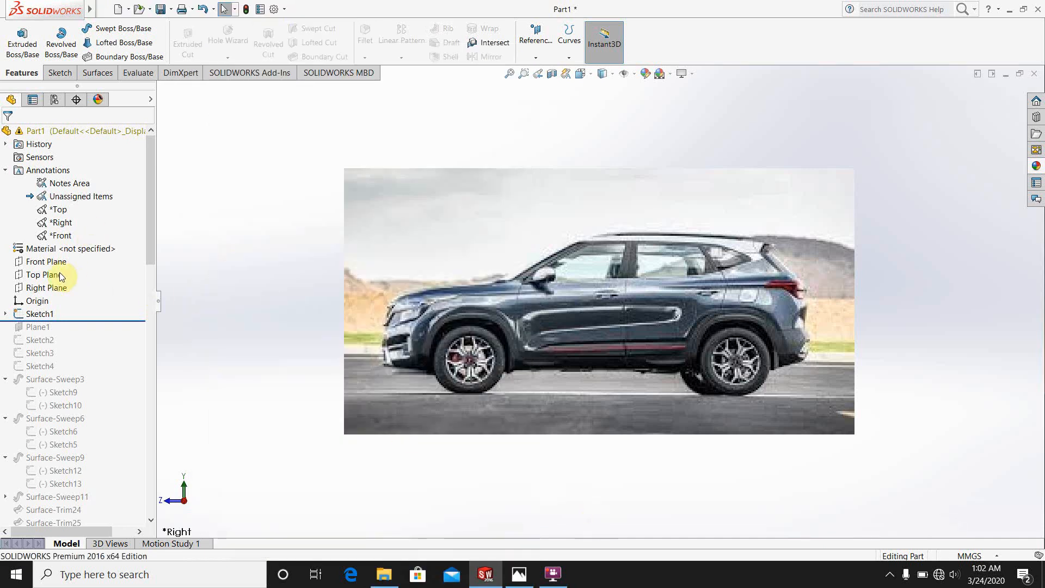
Step: Start a sketch on the Front Plane, browse the CAD CAM CAE folder for a sketch picture, and leave the sketch without inserting one
right_click(48, 262)
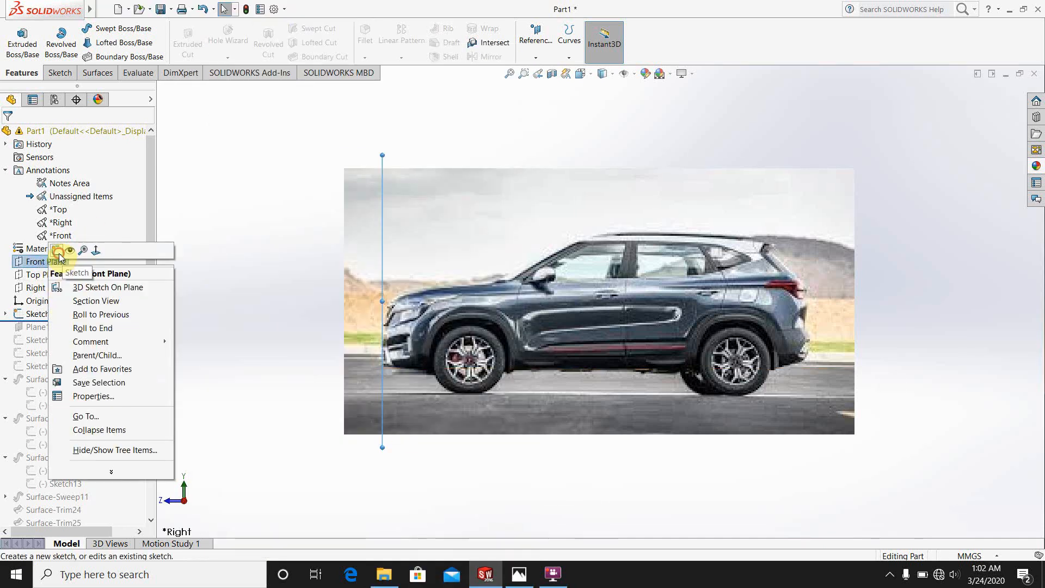
left_click(75, 247)
left_click(561, 506)
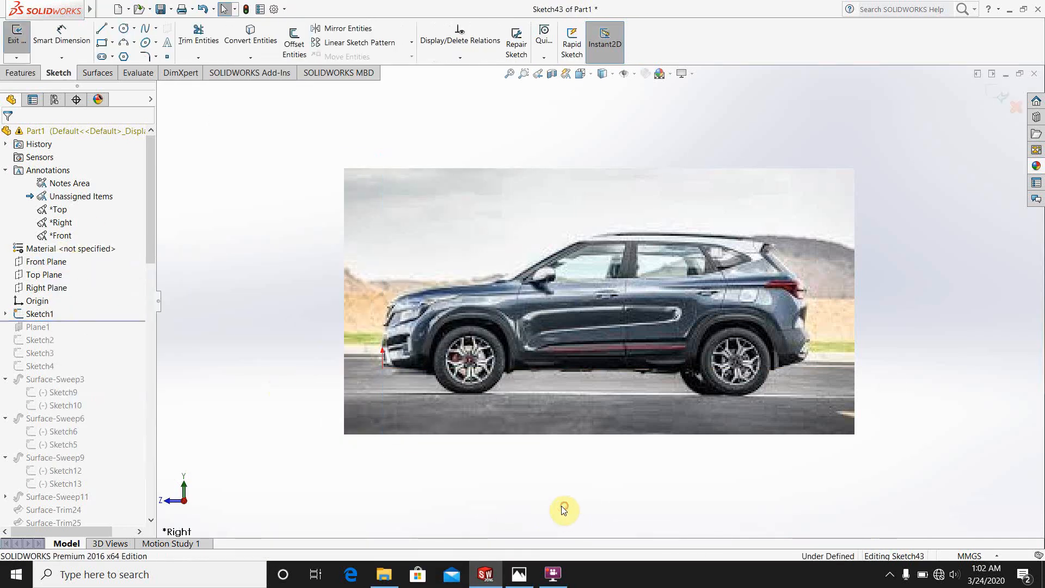
mouse_move(91, 10)
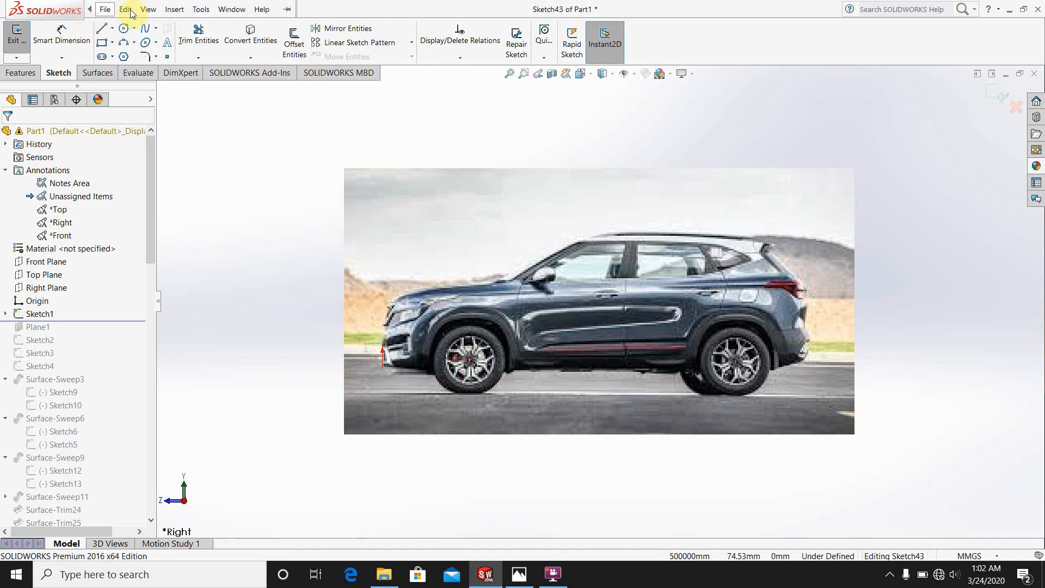
left_click(201, 10)
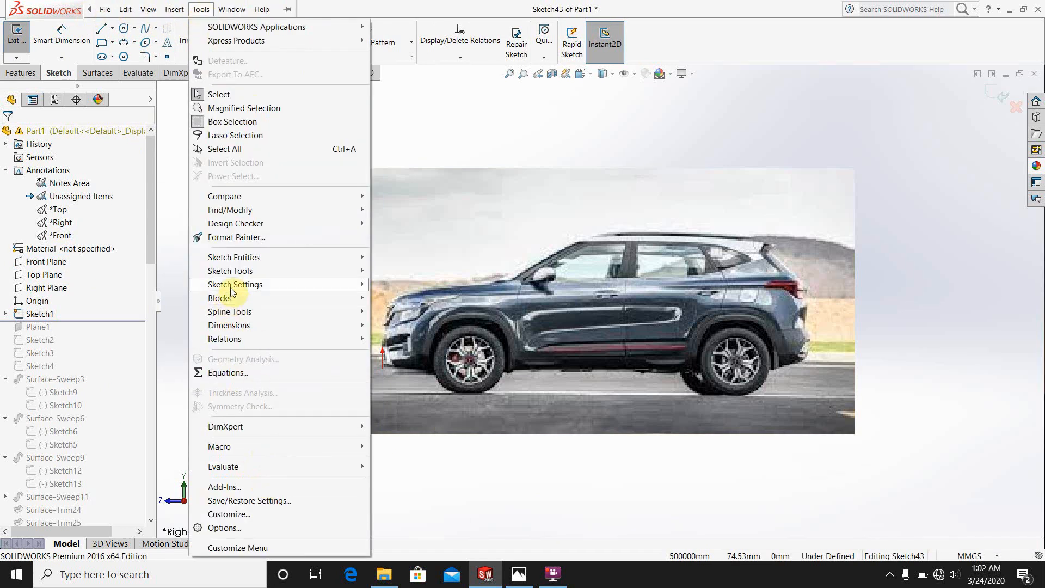
mouse_move(234, 270)
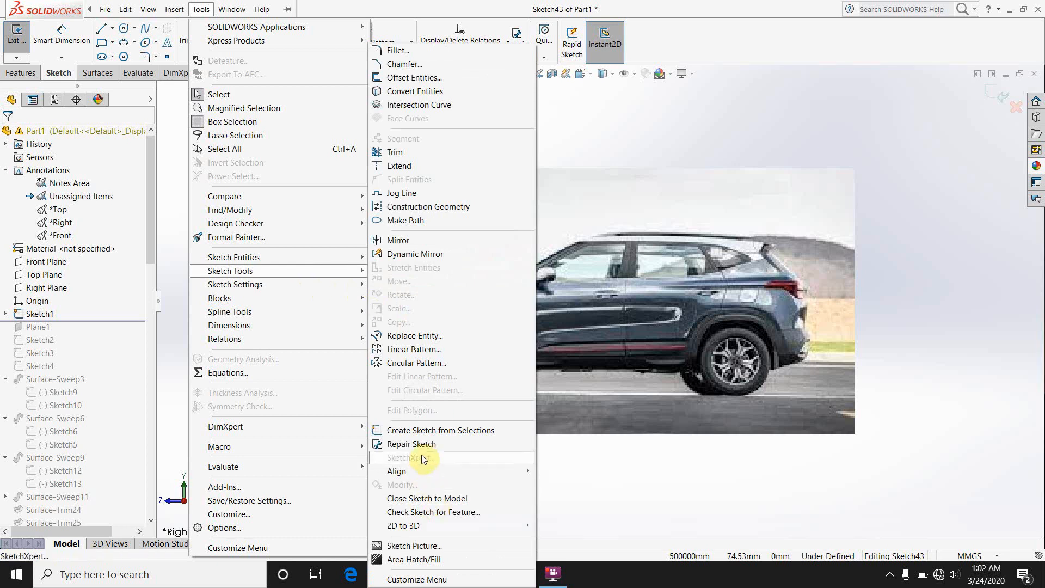
left_click(423, 547)
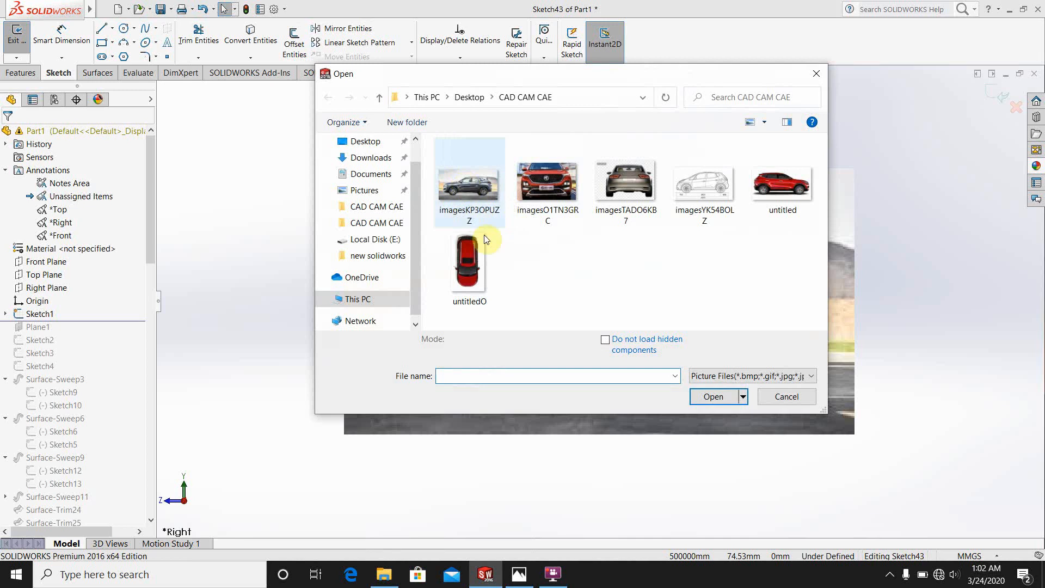
left_click(721, 397)
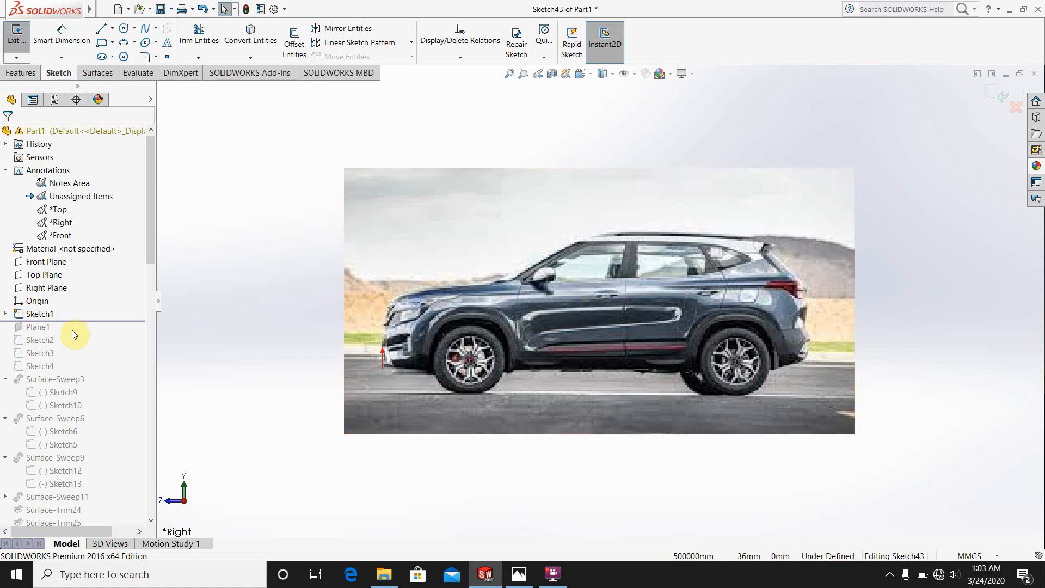
left_click_drag(75, 327, 4, 320)
left_click(995, 91)
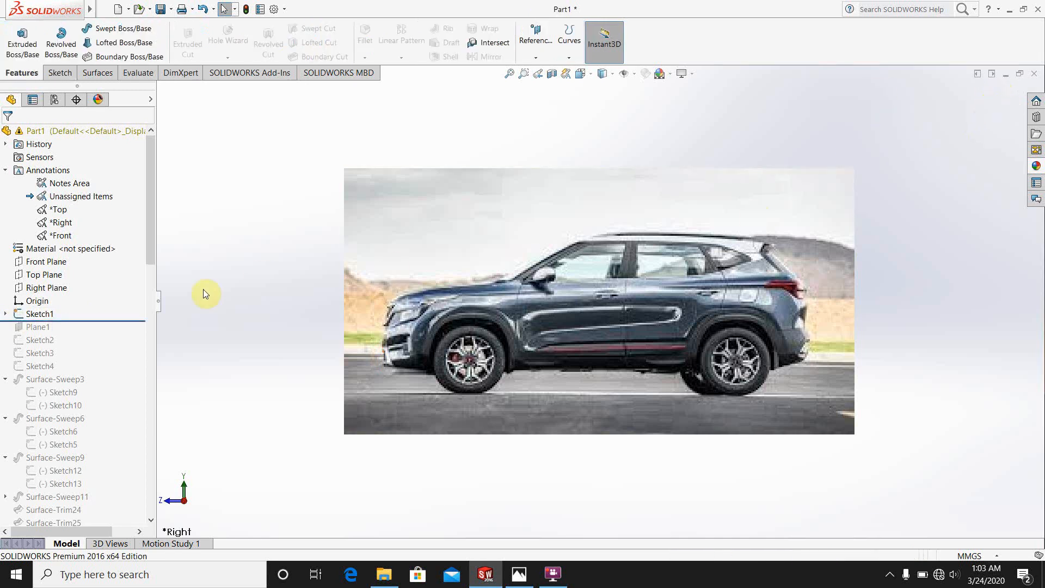
Step: Roll the feature history forward to include Plane1 and check that plane's position against the side-view car picture
mouse_move(85, 320)
left_mouse_down()
mouse_move(87, 328)
mouse_move(158, 325)
left_mouse_up()
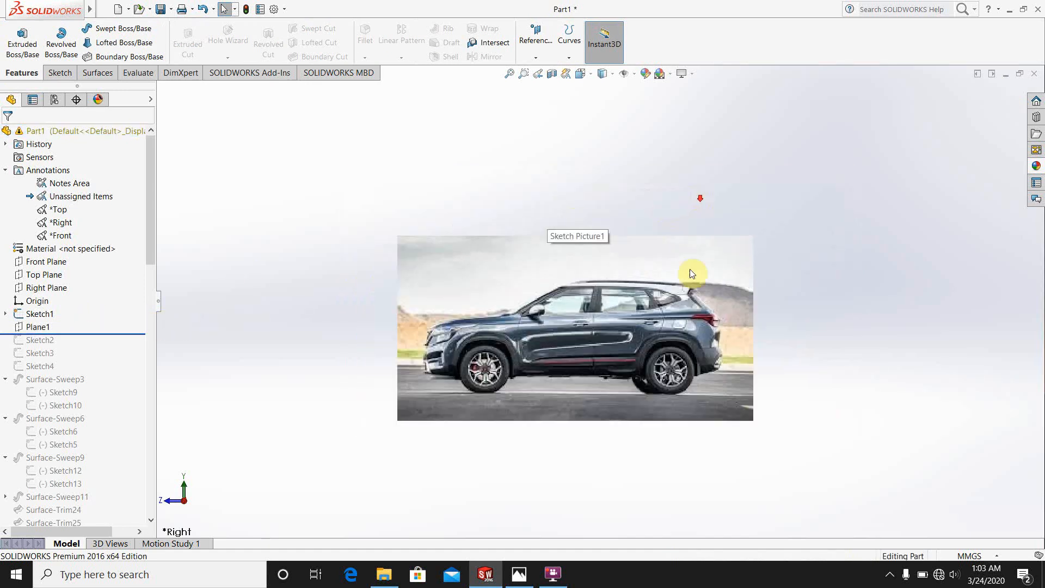
mouse_move(634, 354)
middle_mouse_down()
mouse_move(693, 408)
mouse_move(610, 414)
middle_mouse_up()
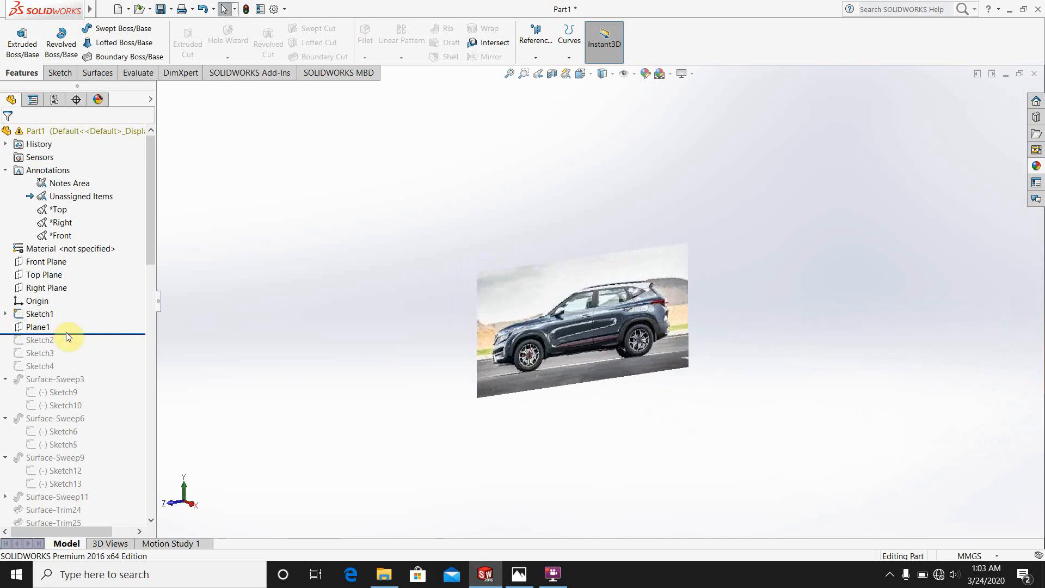
left_click(40, 327)
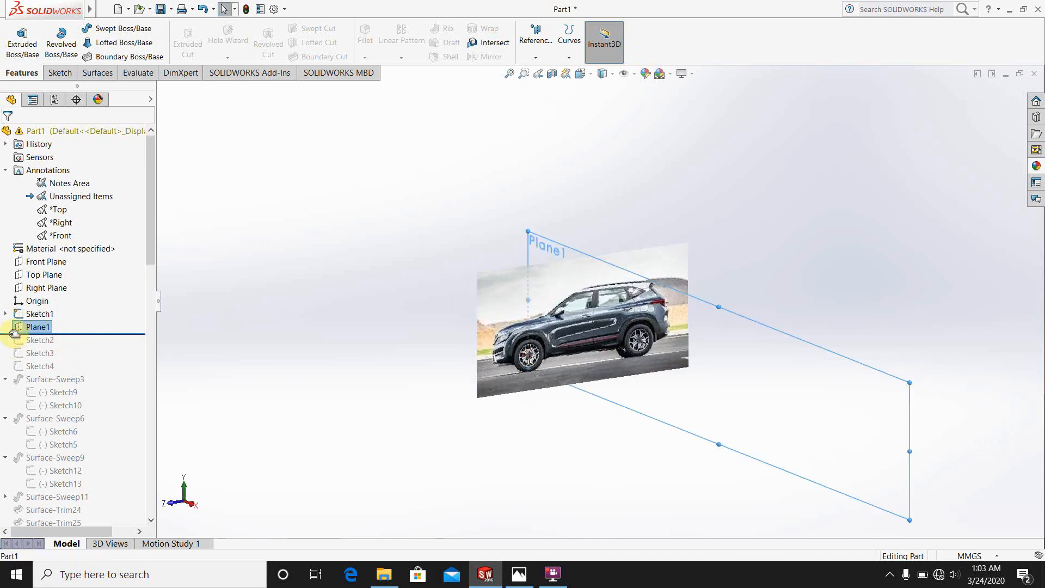
left_click(303, 274)
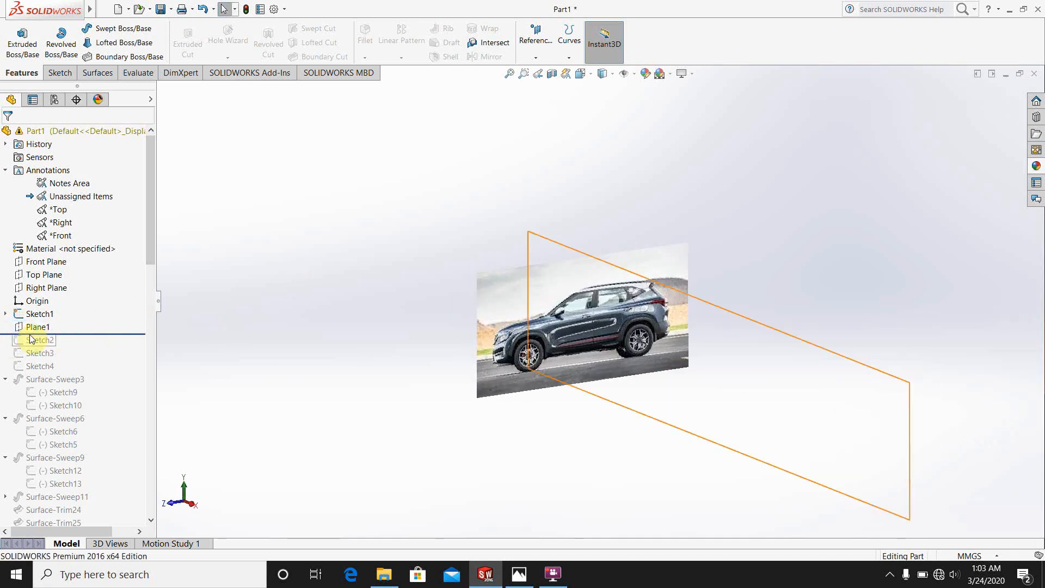
Step: Roll the feature history forward to include Sketch2 and Sketch3, and show Plane1 in the model
left_click_drag(10, 333, 13, 362)
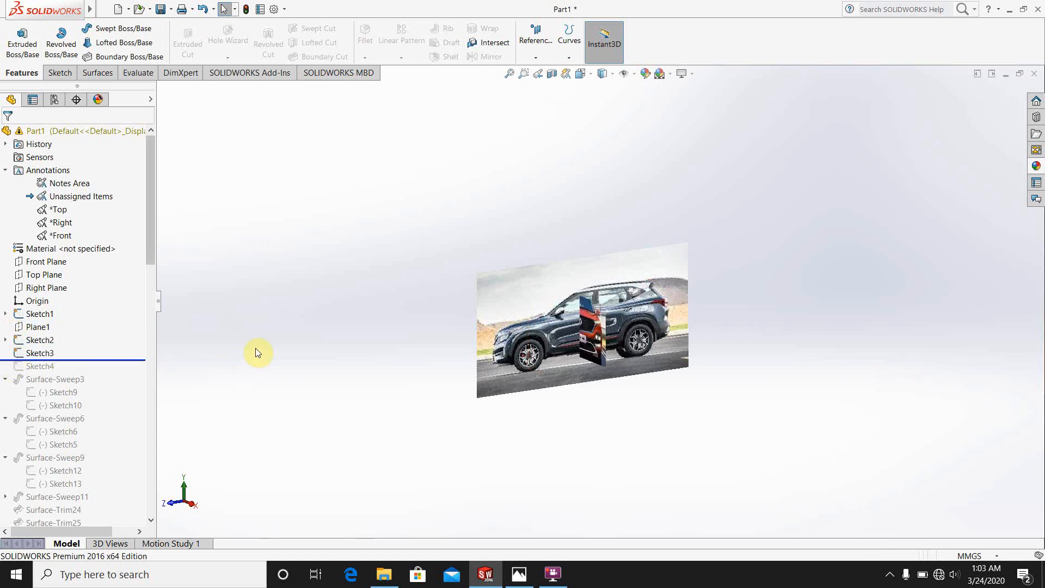
right_click(34, 326)
left_click(56, 303)
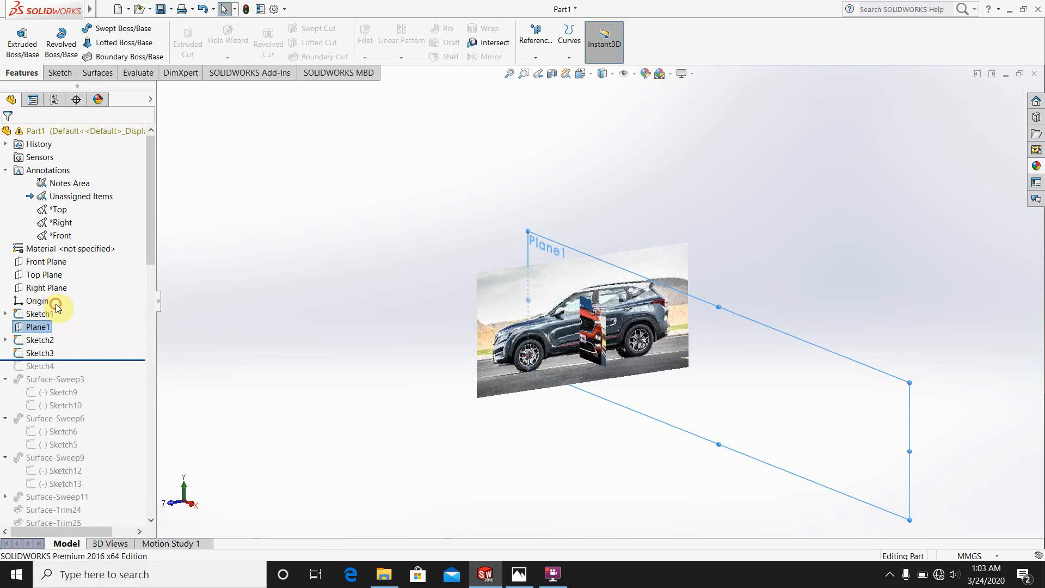
left_click(273, 325)
Step: Examine how the front car picture and Plane1 are placed against the side-view picture, including in the Right view
scroll(642, 300, "up", 3)
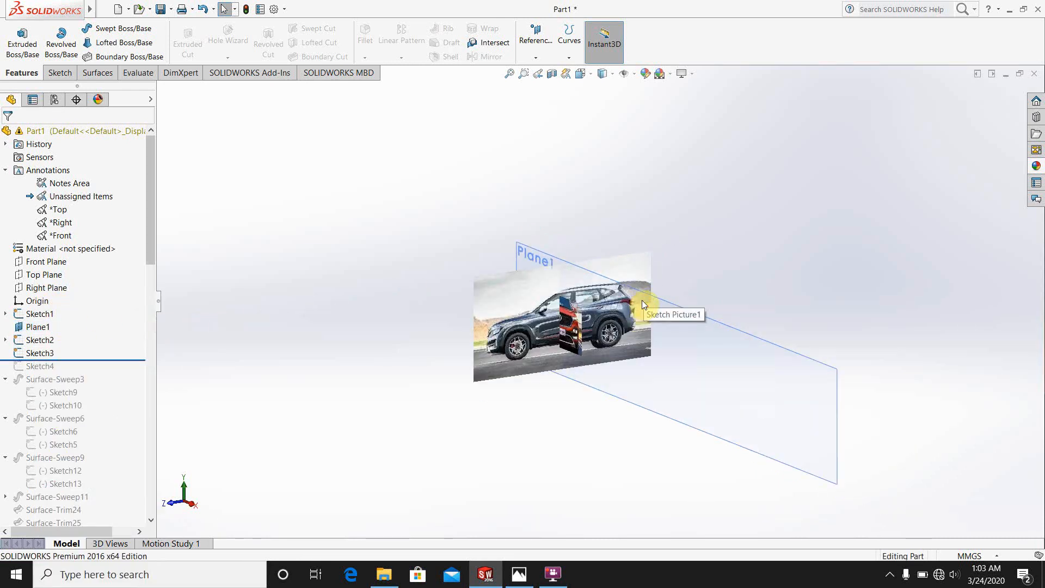
scroll(642, 299, "down", 2)
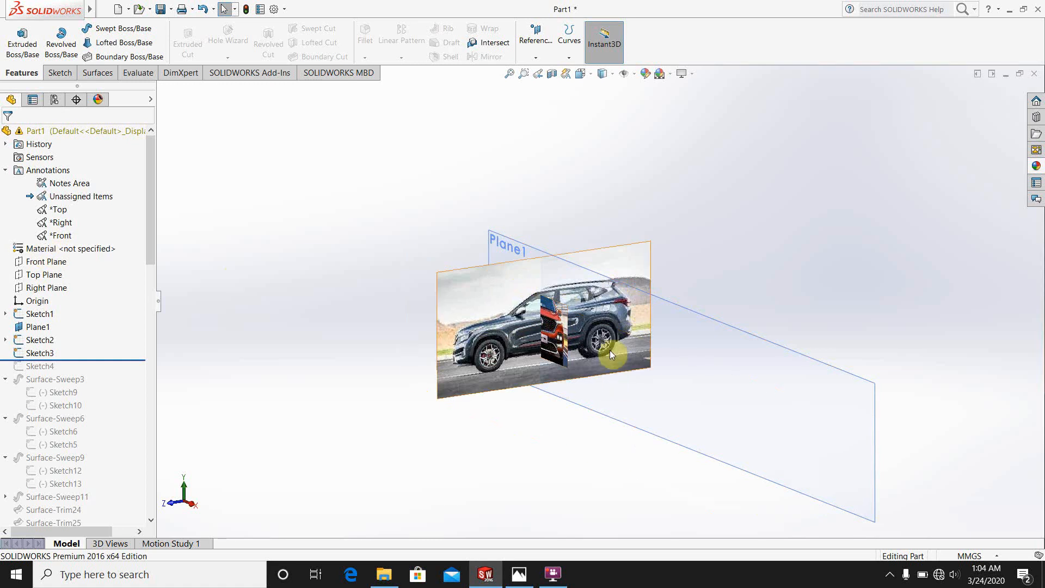
scroll(609, 353, "down", 4)
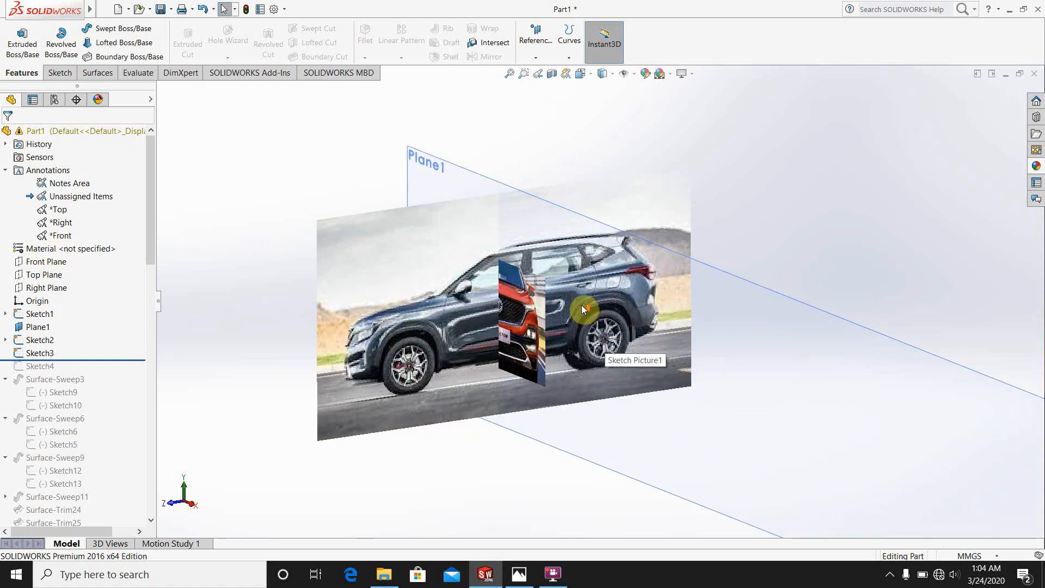
scroll(613, 284, "down", 2)
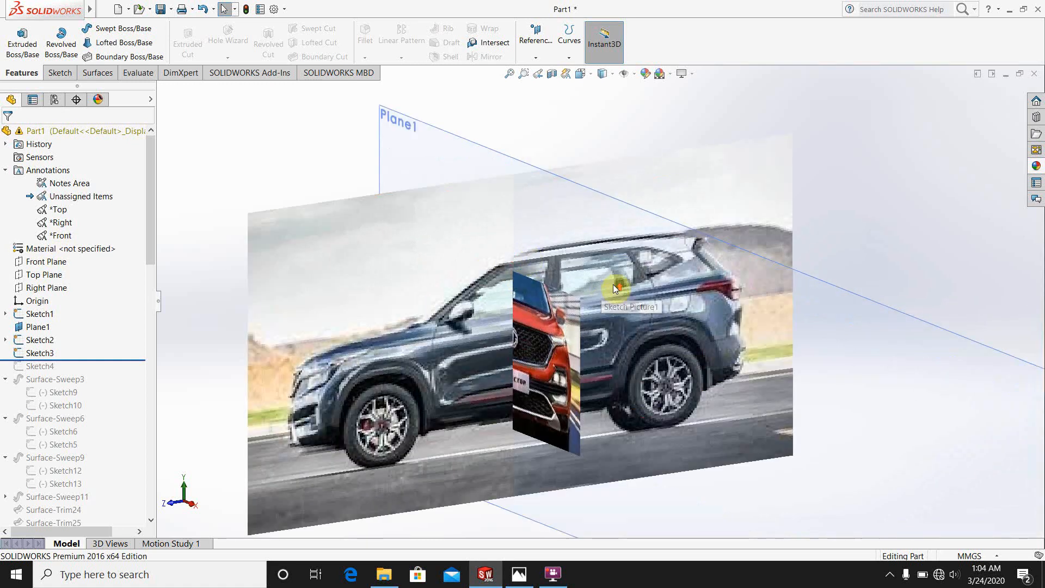
scroll(613, 284, "up", 2)
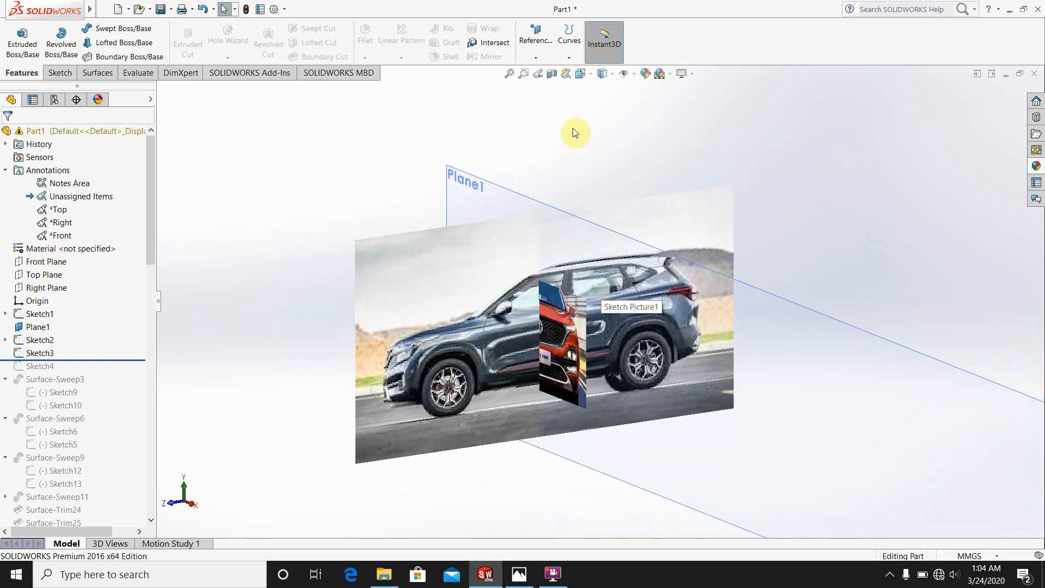
left_click(582, 75)
left_click(615, 333)
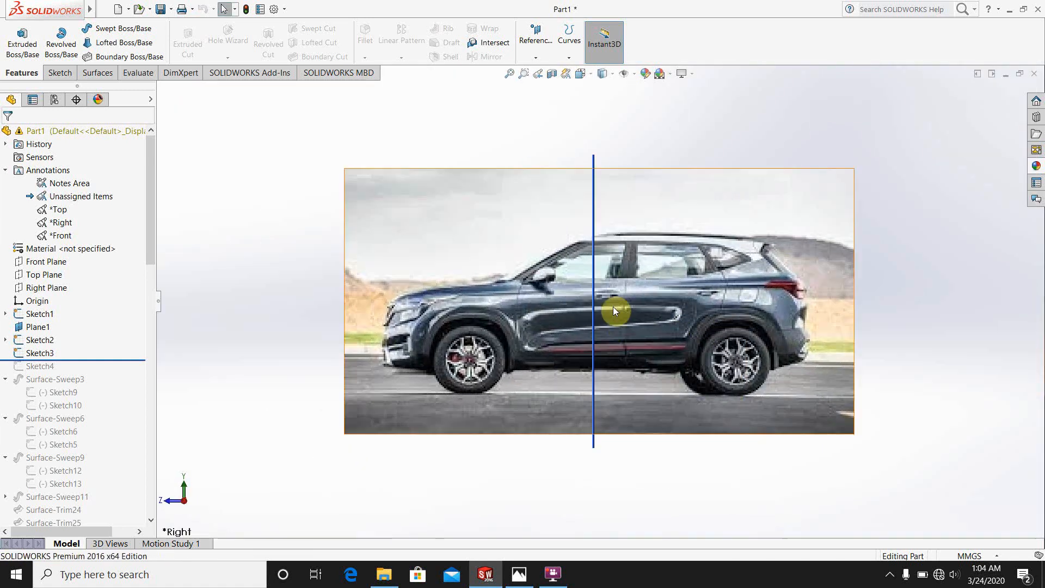
scroll(588, 256, "down", 3)
scroll(597, 234, "up", 2)
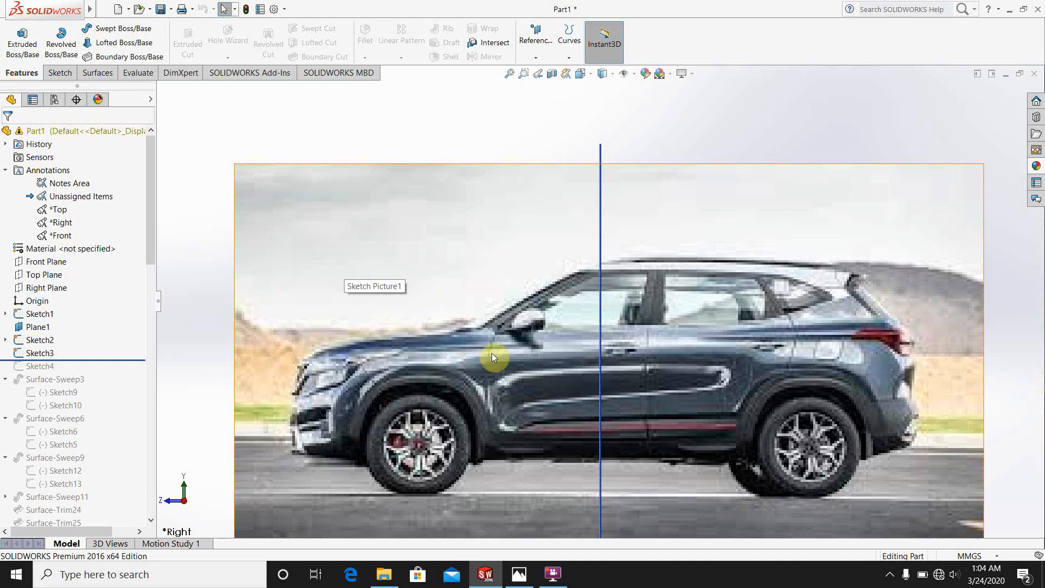
Step: Check the position of Plane1 and Sketch2 against the whole side-view car picture
left_click(599, 275)
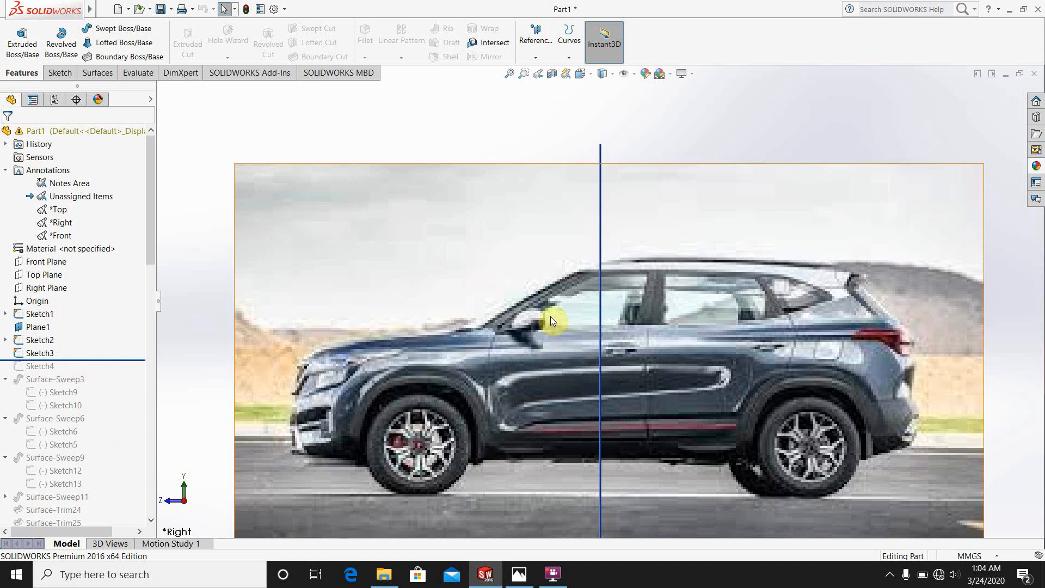
scroll(564, 309, "up", 2)
scroll(599, 329, "up", 1)
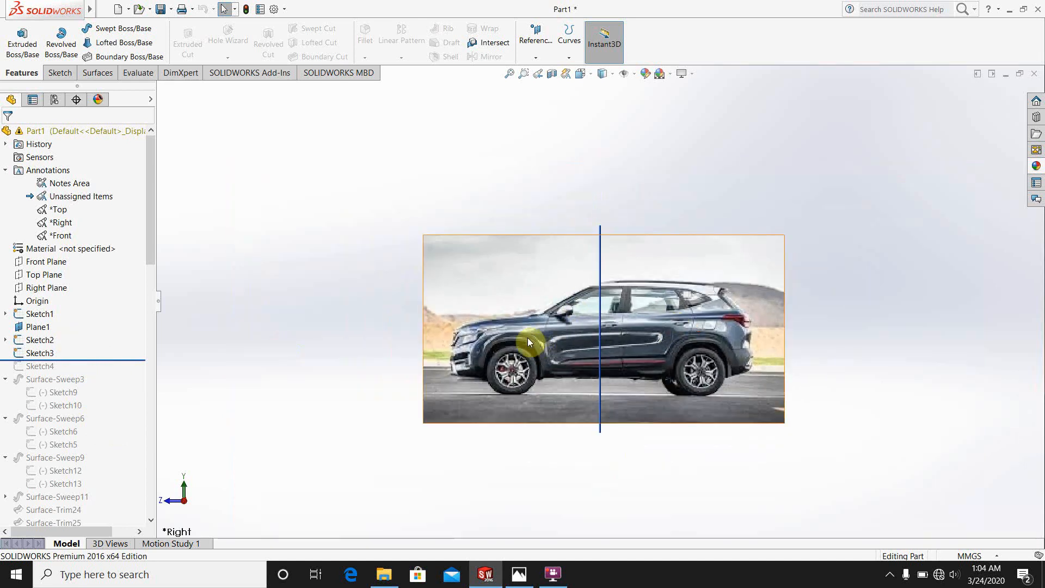
left_click(37, 342)
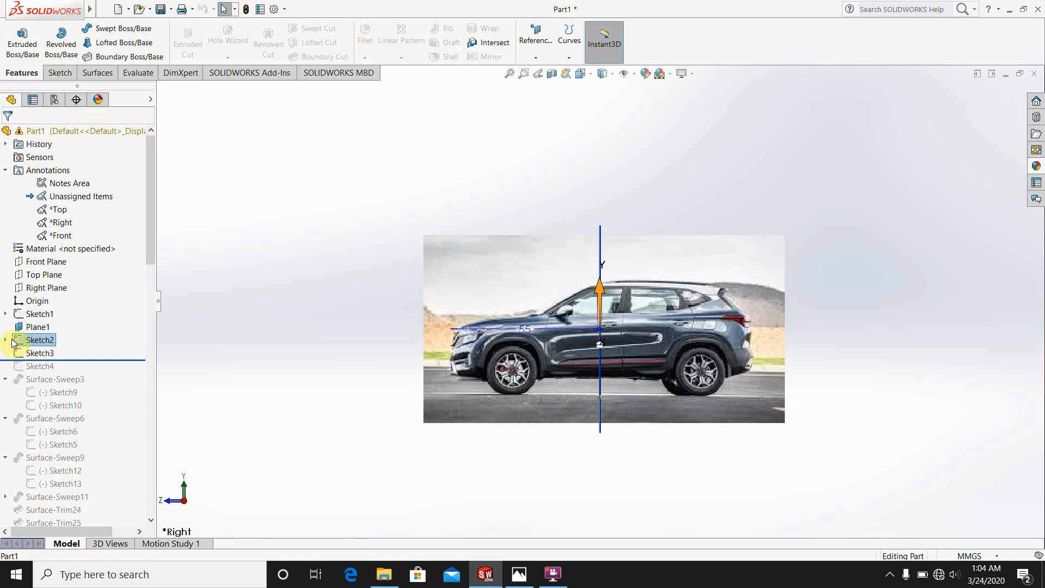
scroll(625, 306, "up", 1)
scroll(585, 312, "down", 1)
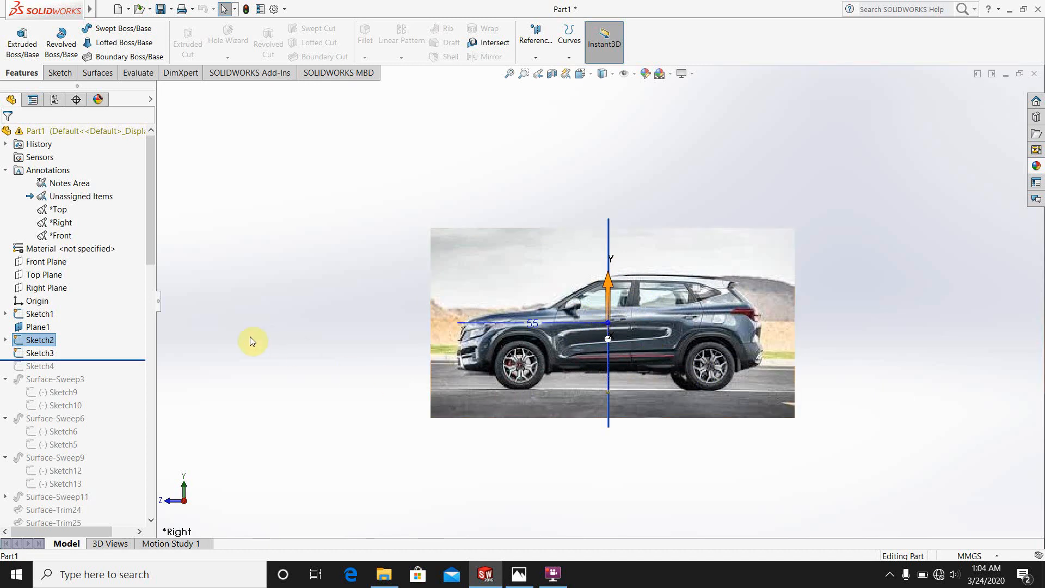
Step: List the contents of Sketch2 and examine how Sketch Picture2 sits across the side-view car picture
left_click(5, 340)
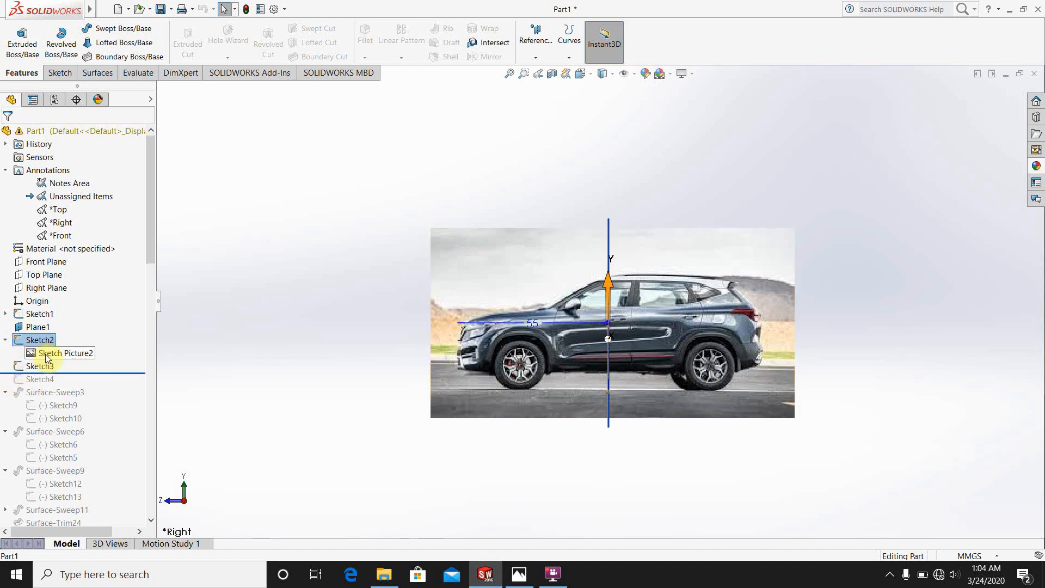
middle_click_drag(559, 357, 429, 336)
scroll(462, 327, "up", 3)
scroll(551, 296, "down", 6)
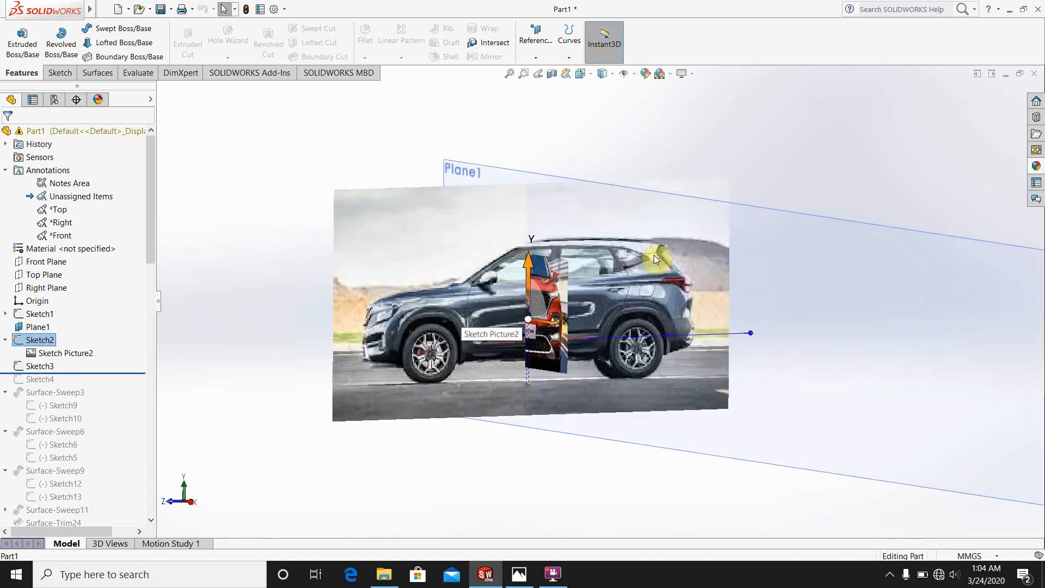
scroll(555, 297, "up", 2)
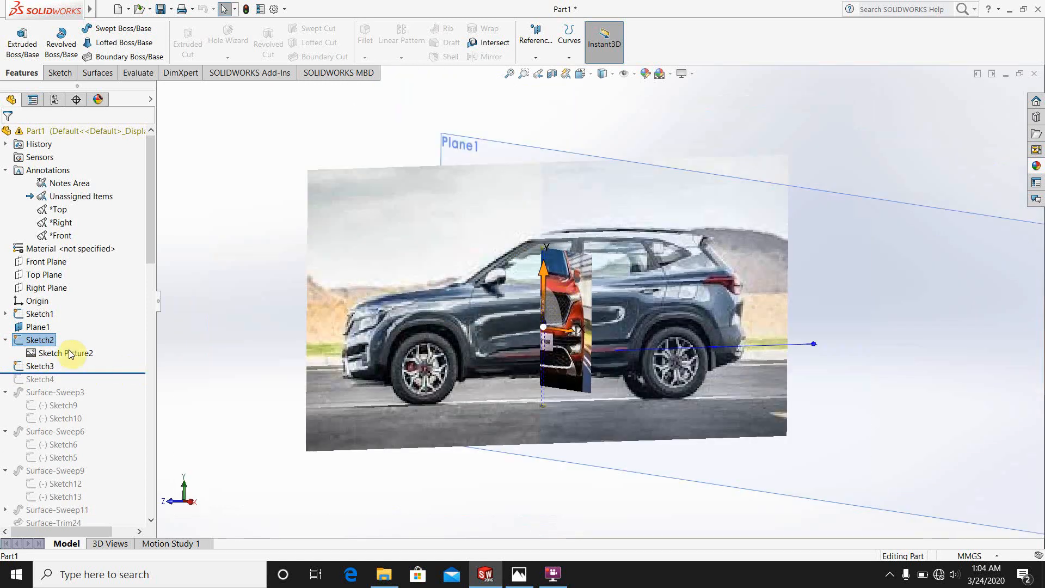
left_click(564, 315)
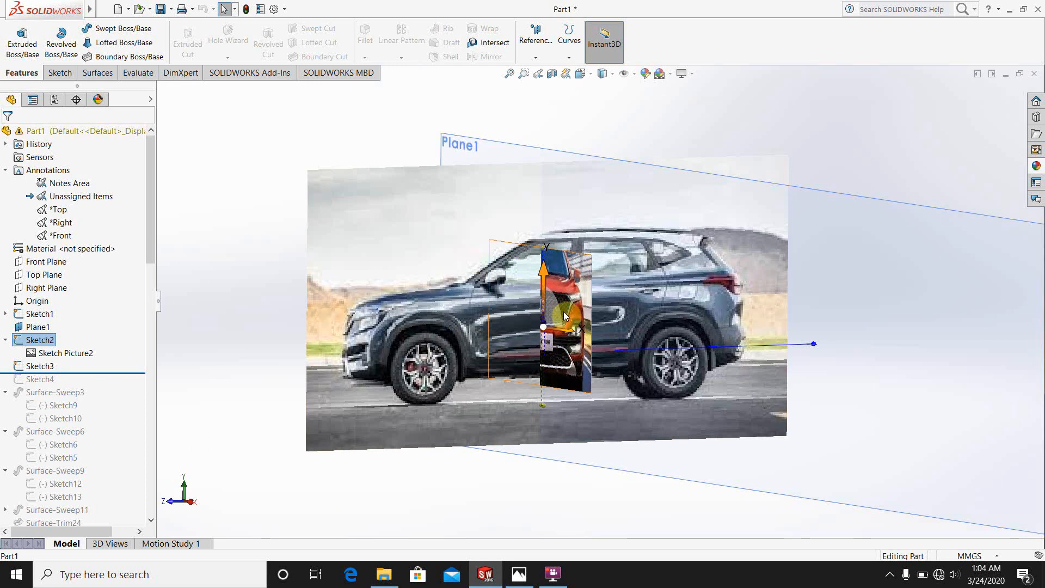
Step: Switch to the CAD CAM CAE folder to view the car picture files, and return to the SOLIDWORKS part
left_click(925, 57)
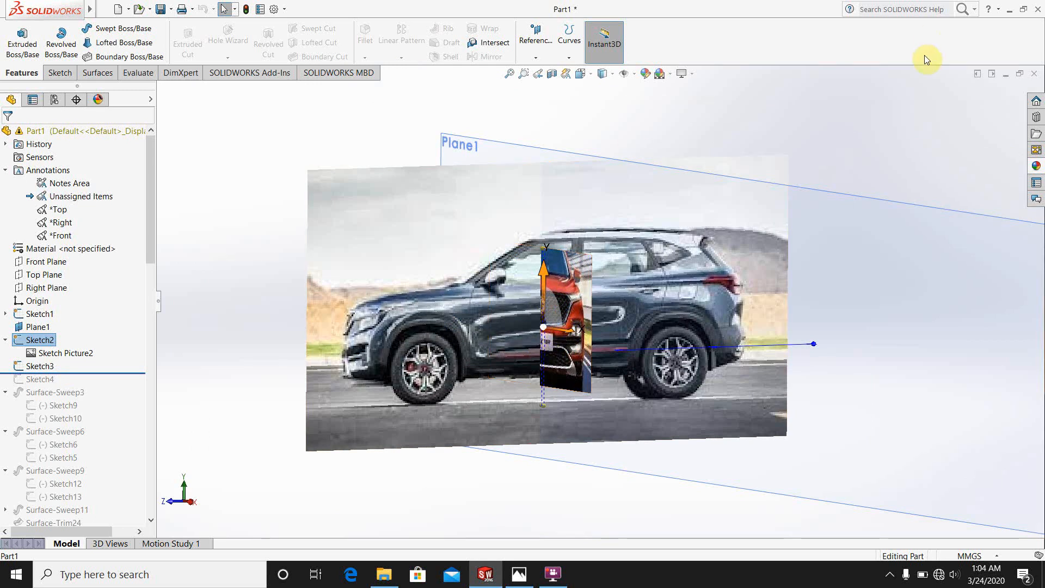
left_click(1007, 13)
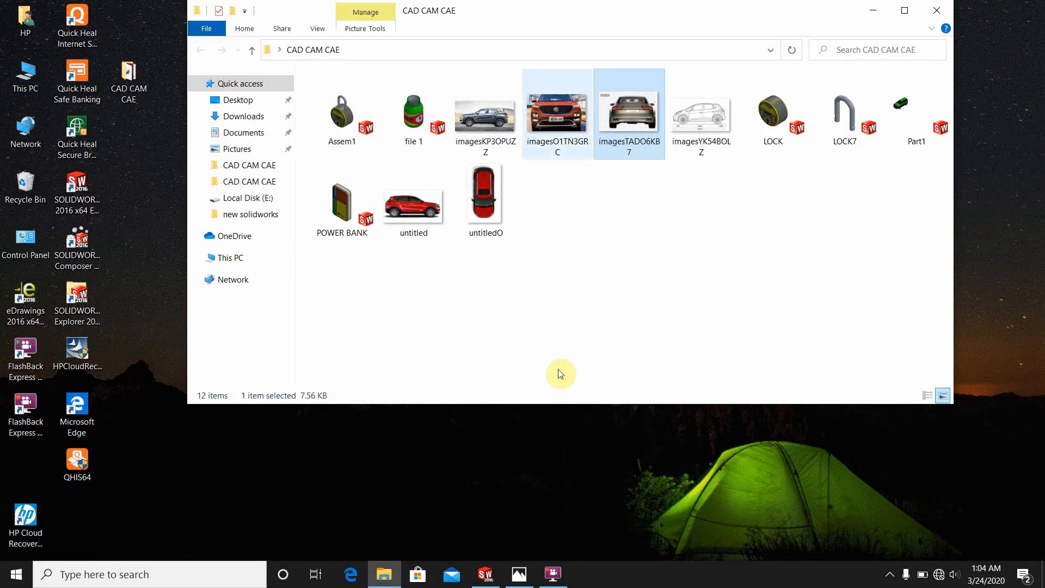
left_click(519, 574)
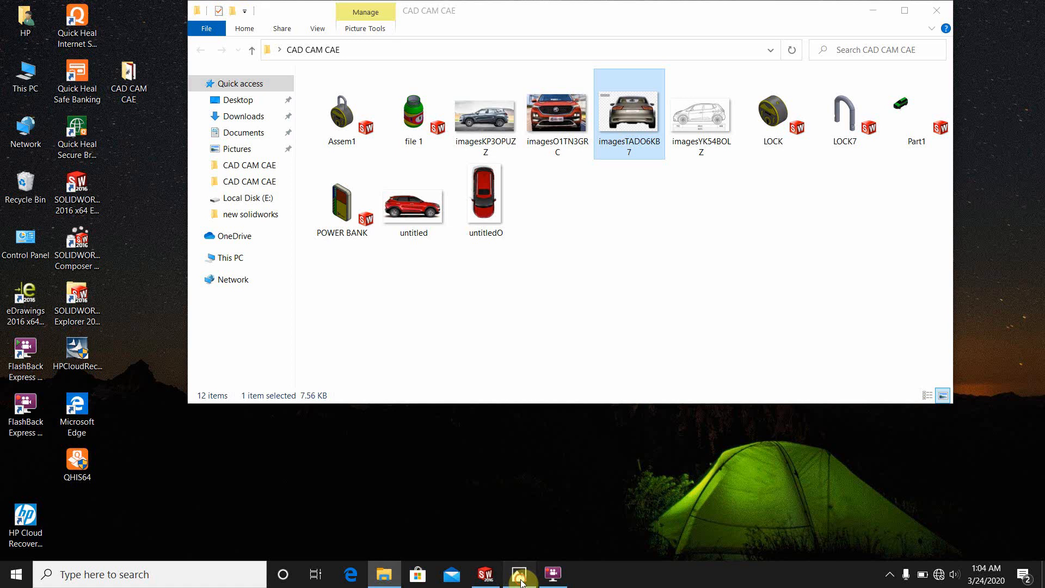
left_click(484, 574)
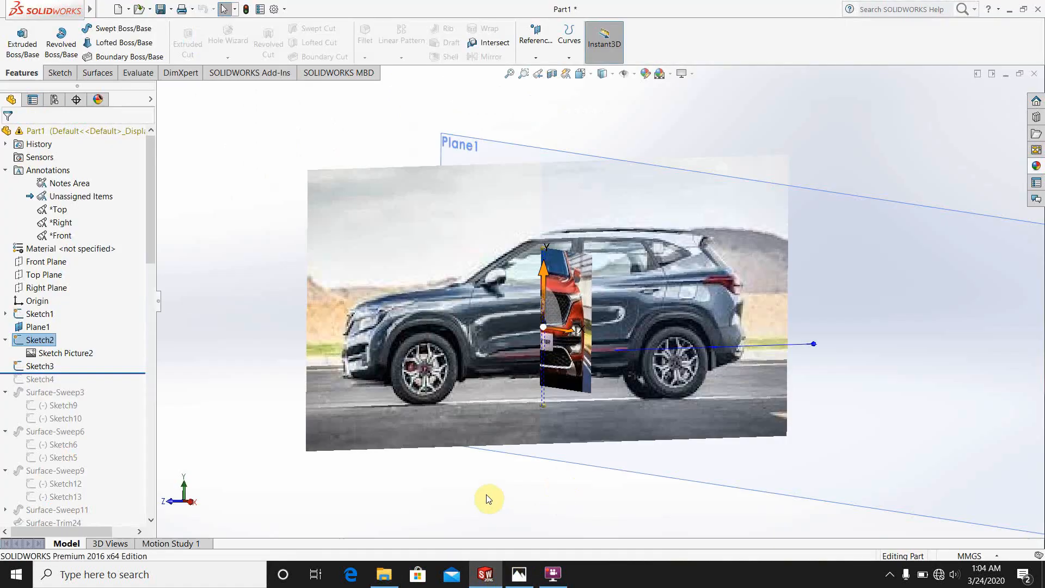
left_click(486, 511)
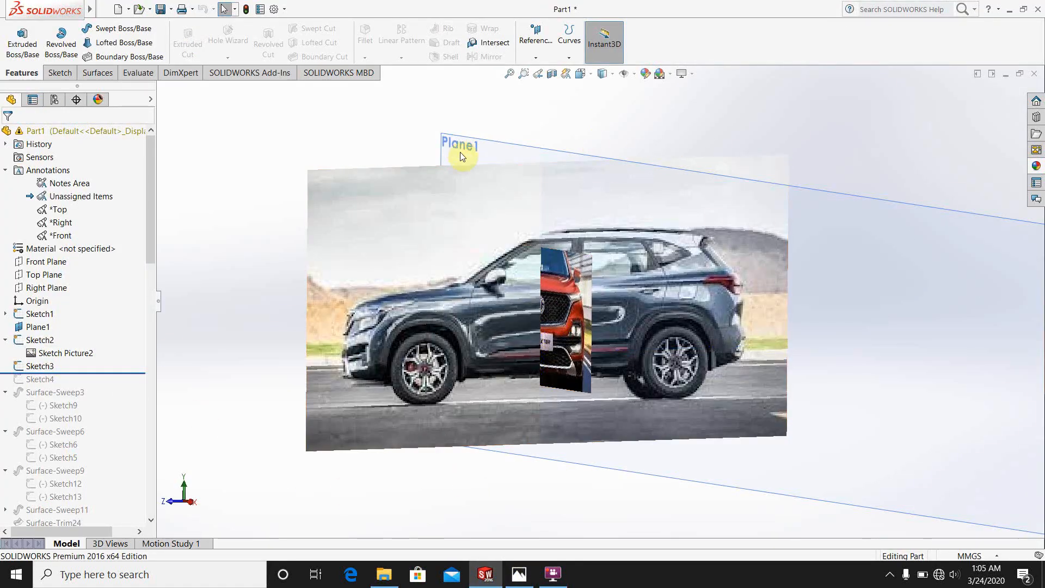
Step: Start a sketch on Plane1, browse the CAD CAM CAE folder for a sketch picture, and cancel without inserting one
right_click(491, 150)
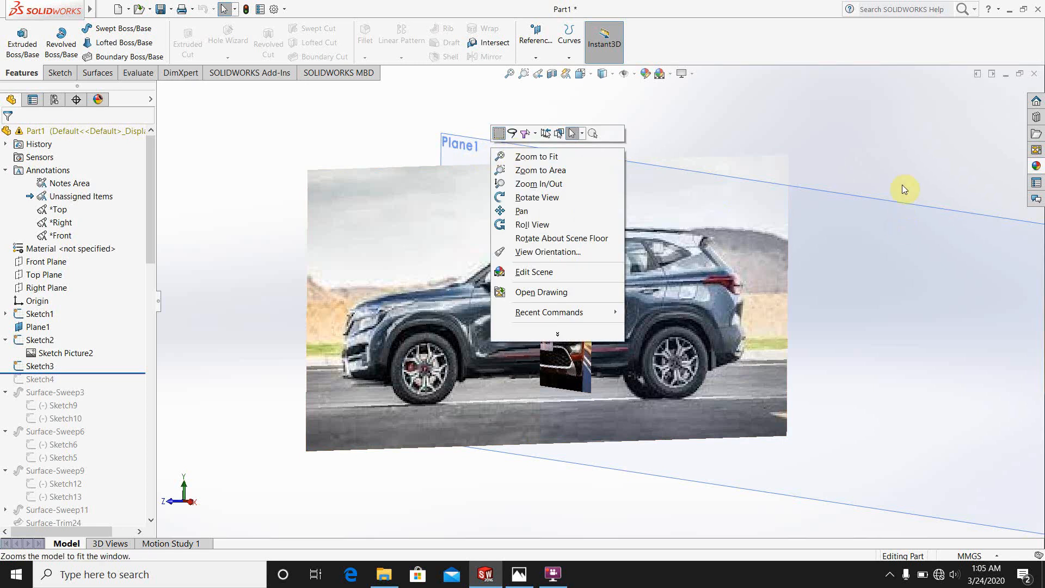
left_click(902, 159)
right_click(923, 228)
left_click(944, 212)
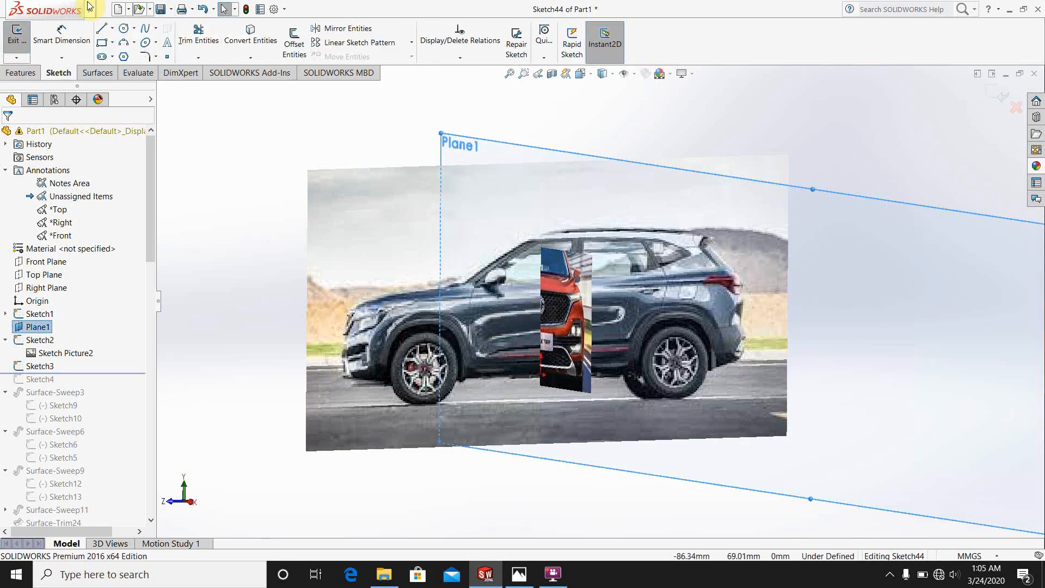
left_click(201, 9)
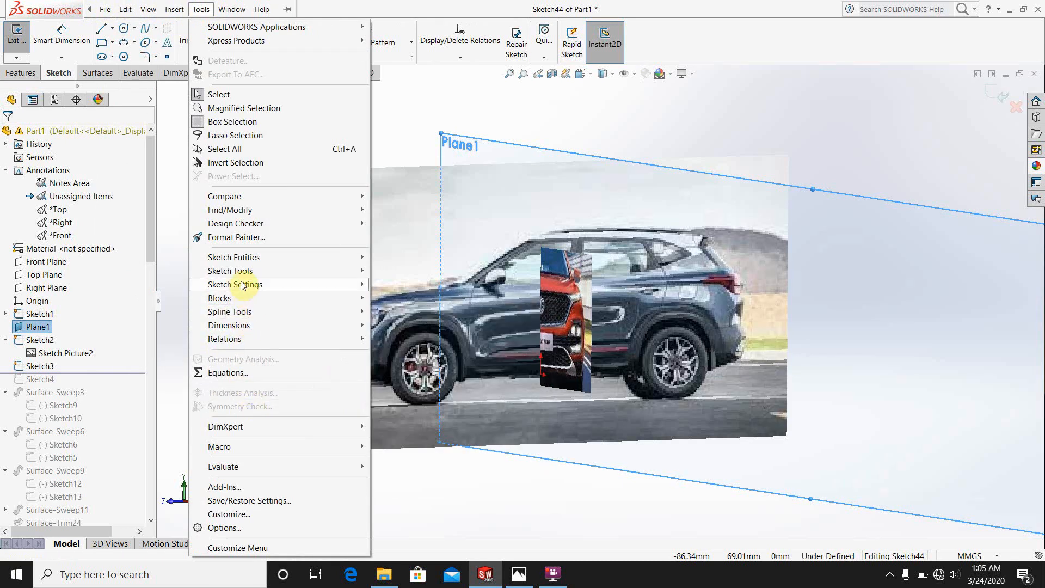
mouse_move(240, 271)
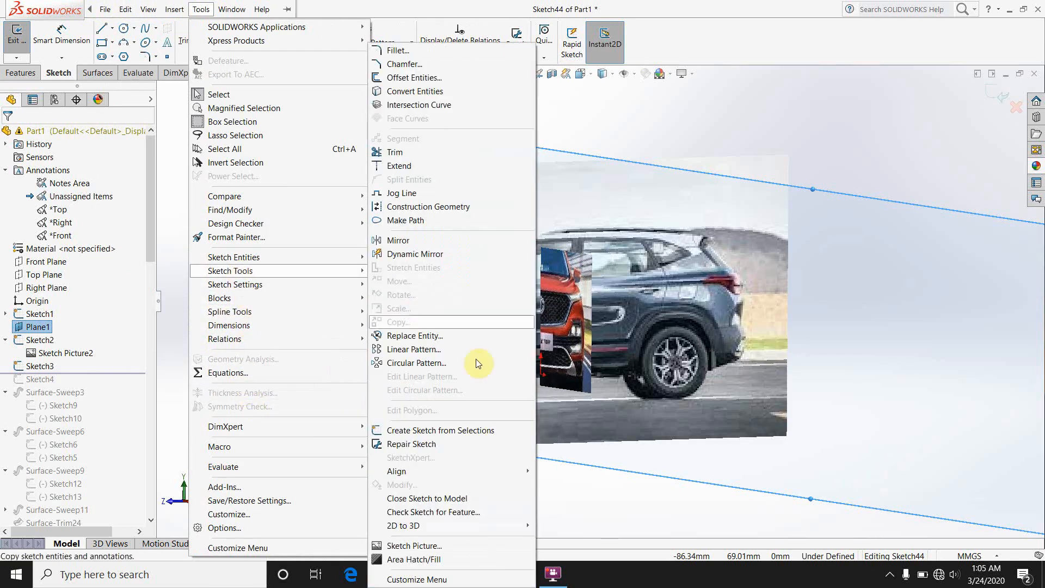
left_click(438, 546)
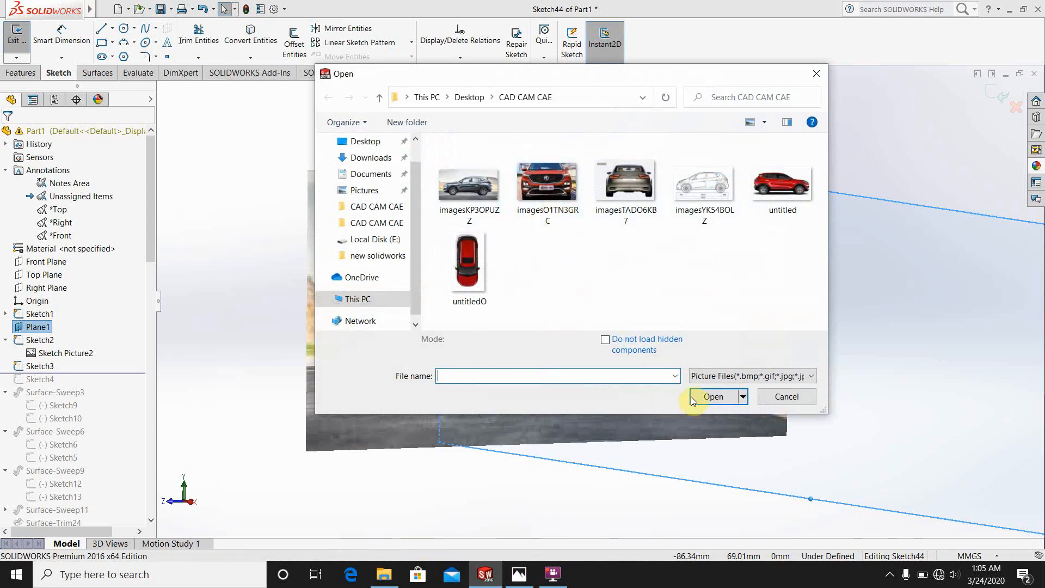
left_click(818, 80)
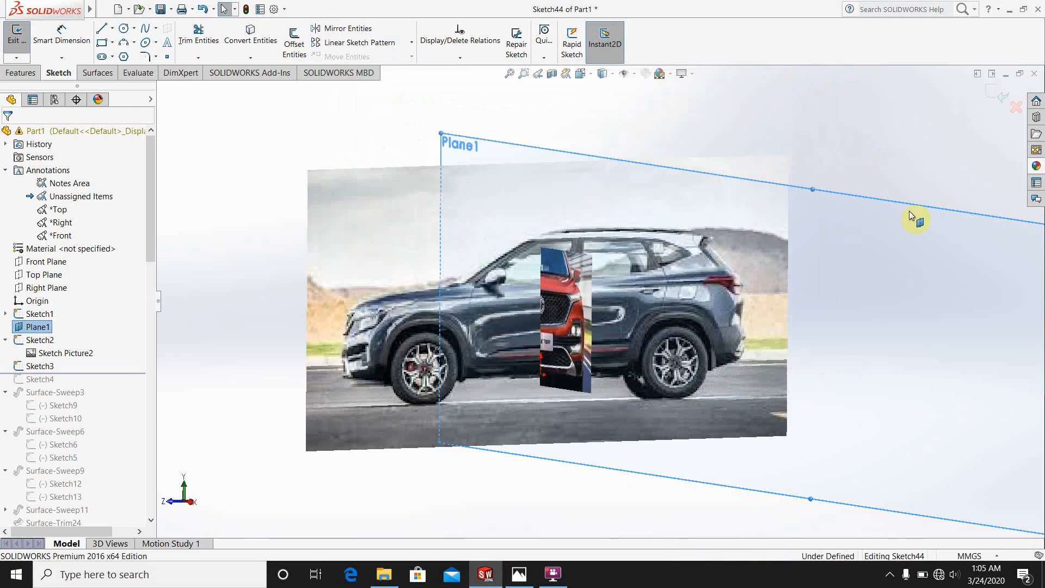
Step: Examine from several angles how the front car picture on Plane1 crosses the side-view picture
middle_click_drag(557, 339, 399, 338)
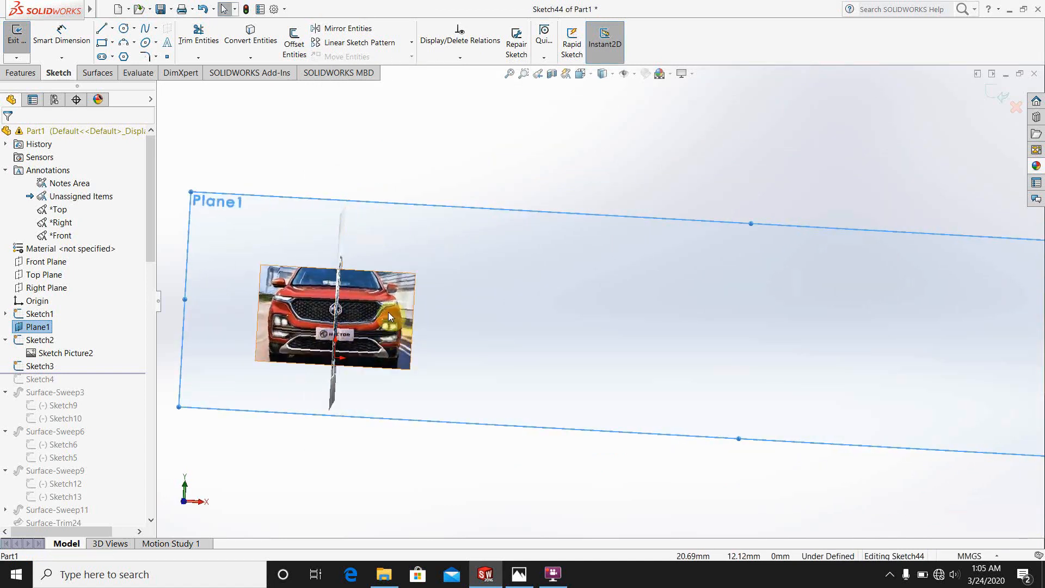
scroll(405, 320, "up", 2)
scroll(405, 320, "down", 3)
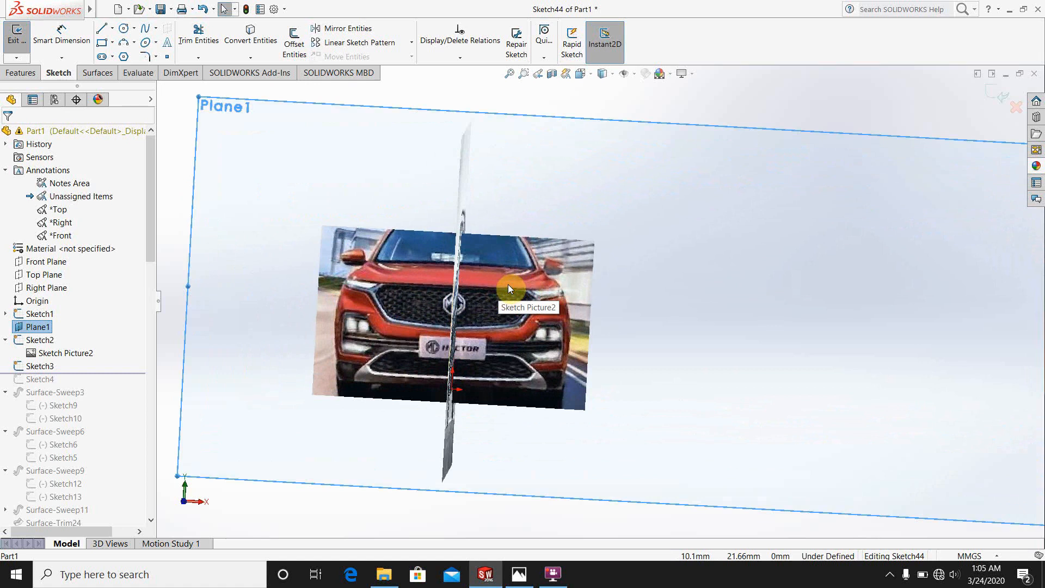
scroll(490, 279, "down", 2)
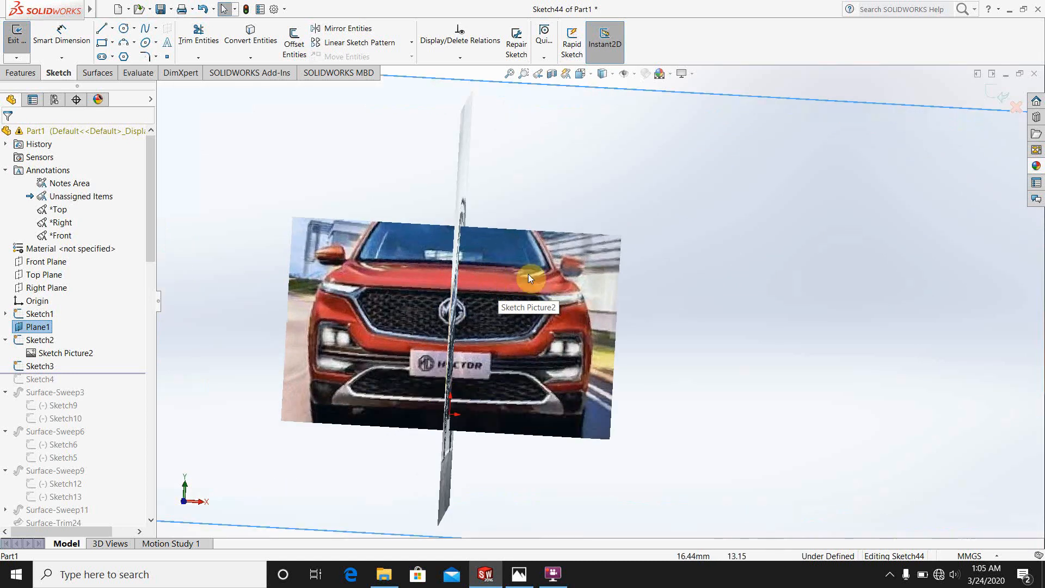
scroll(539, 300, "up", 1)
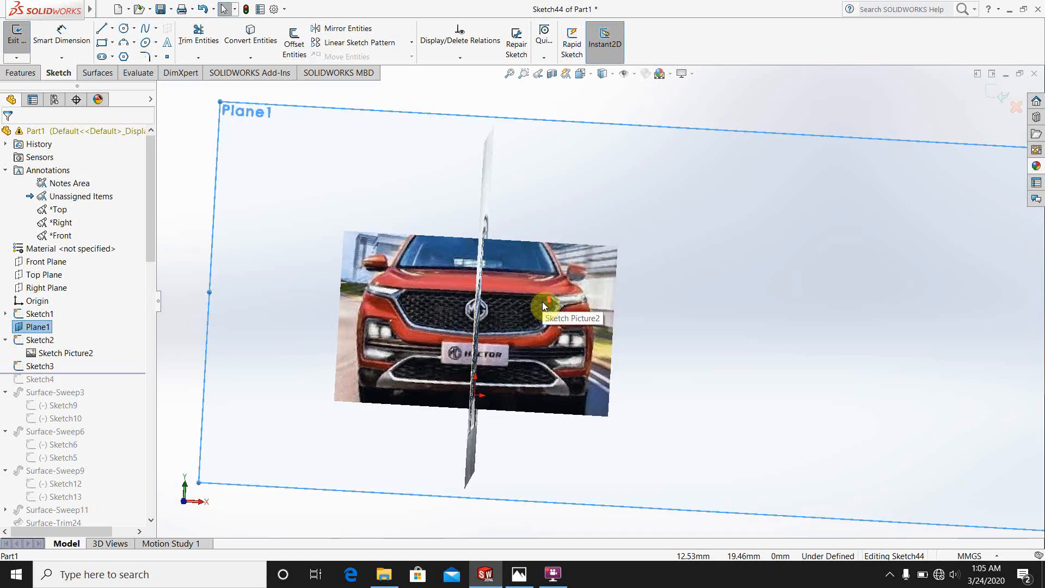
mouse_move(538, 303)
middle_mouse_down()
mouse_move(507, 309)
mouse_move(541, 379)
middle_mouse_up()
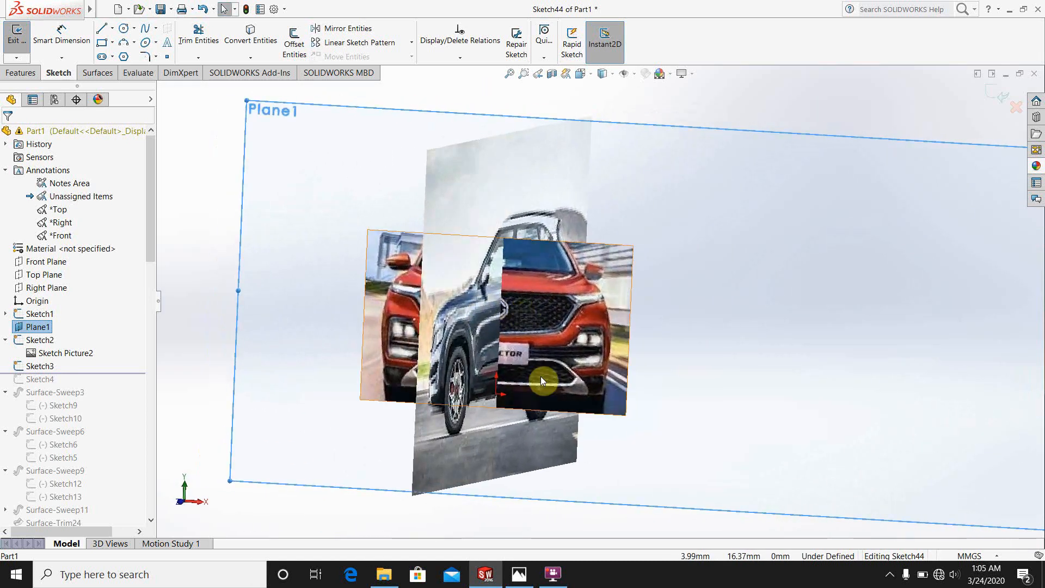
scroll(523, 383, "down", 2)
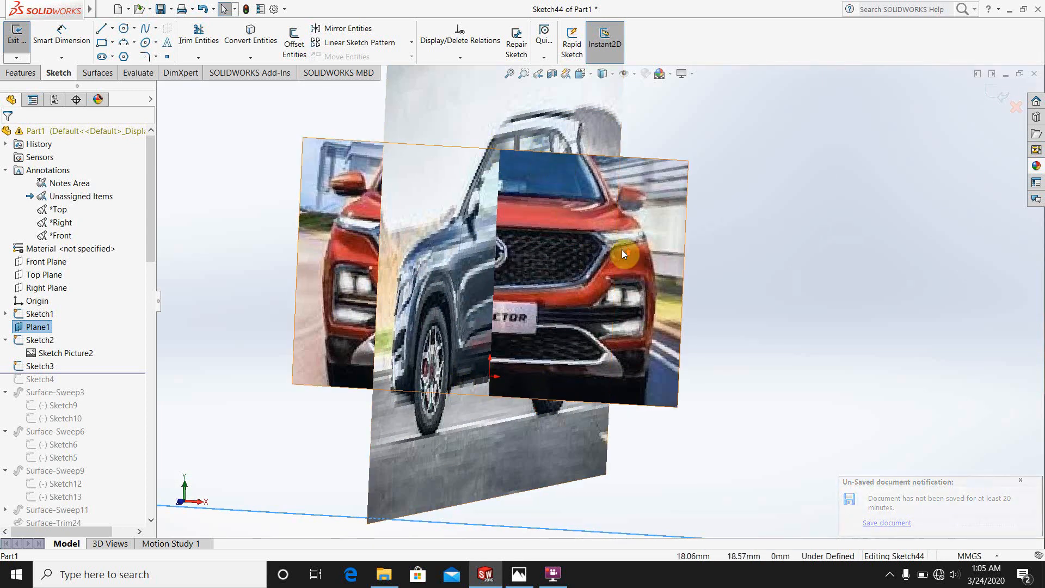
key("ctrl+8")
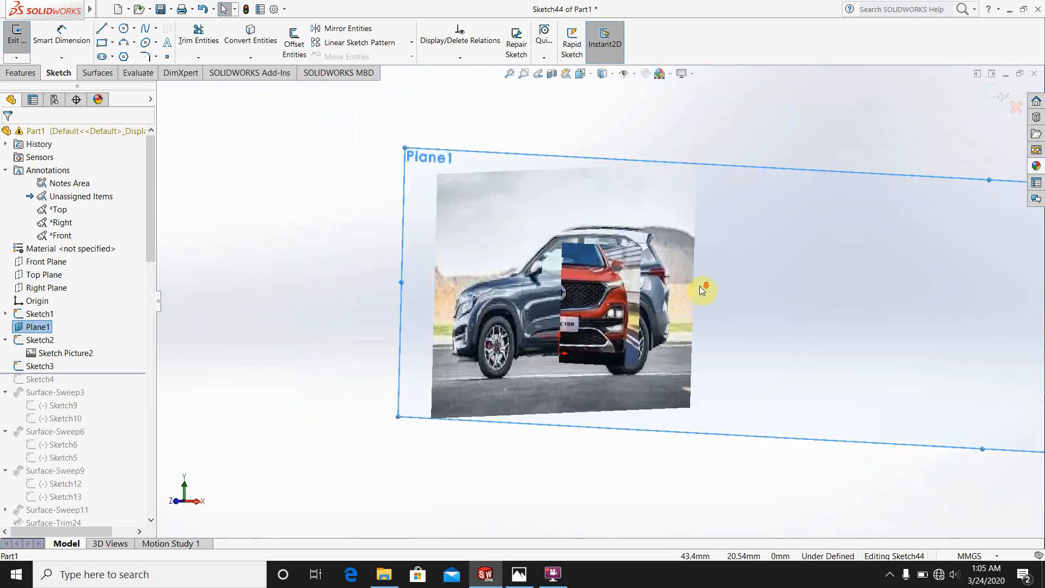
scroll(546, 303, "up", 2)
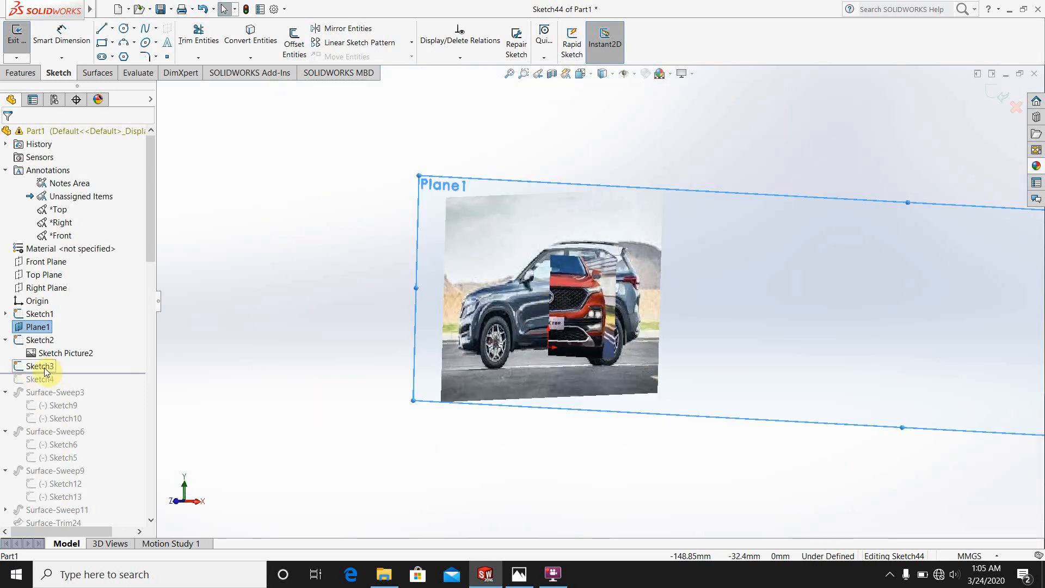
Step: Exit the sketch on Plane1 and roll the feature history forward to include Sketch4
left_click_drag(66, 373, 53, 381)
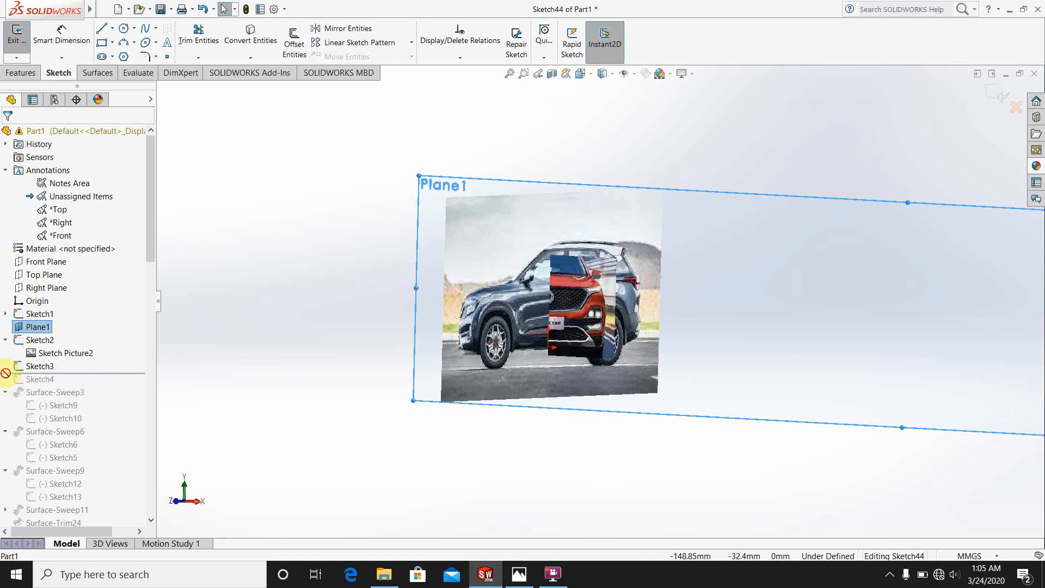
left_click(984, 91)
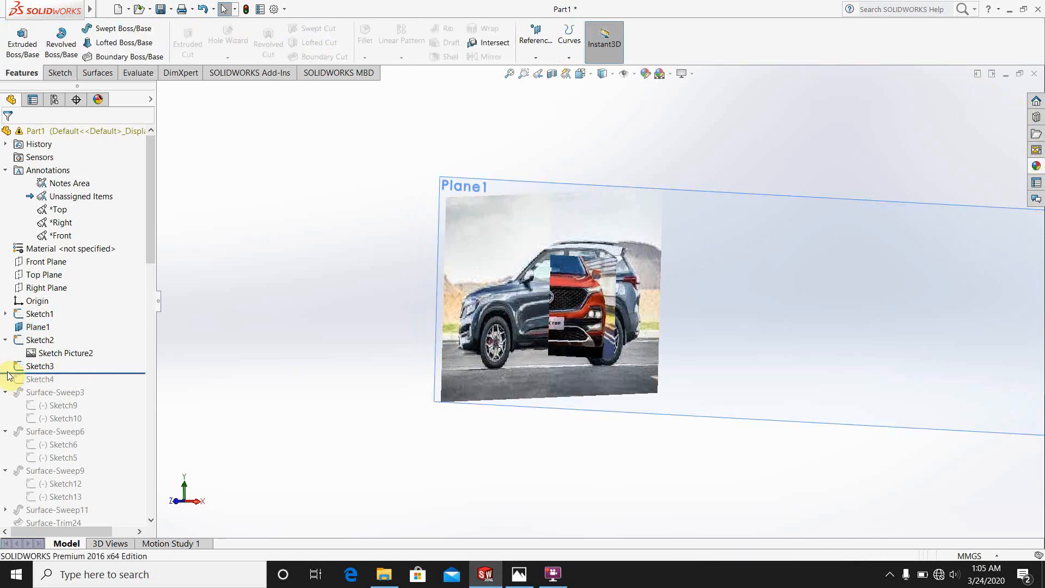
left_click_drag(11, 373, 15, 383)
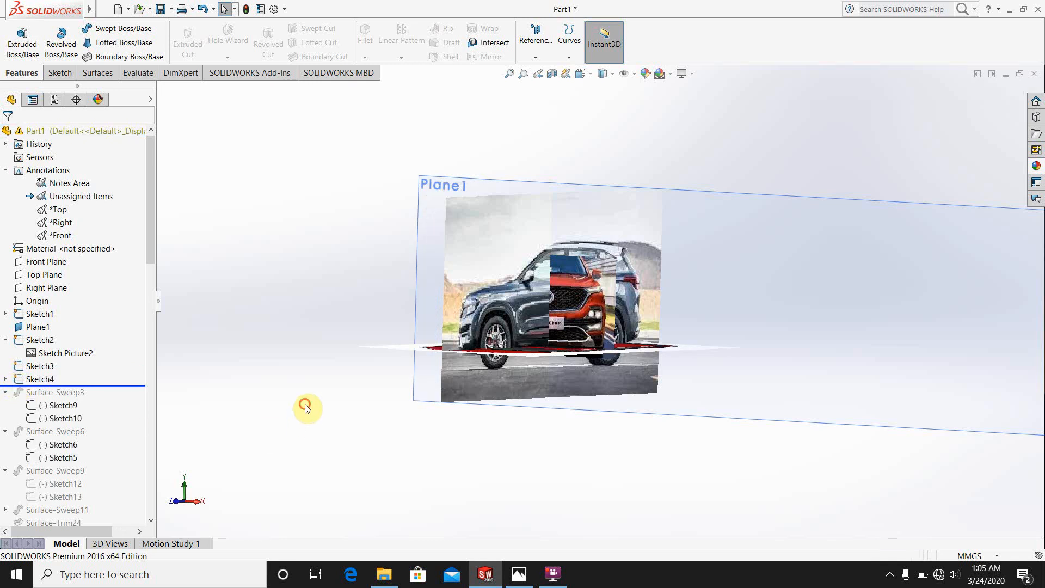
scroll(514, 422, "down", 2)
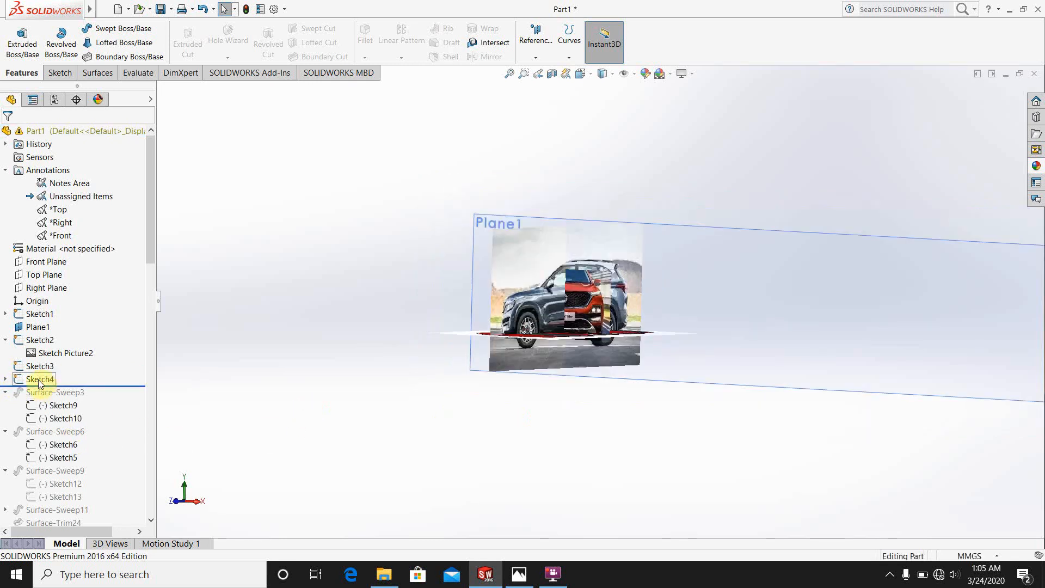
Step: List the picture contained in Sketch4 and highlight that sketch in the model
left_click(6, 379)
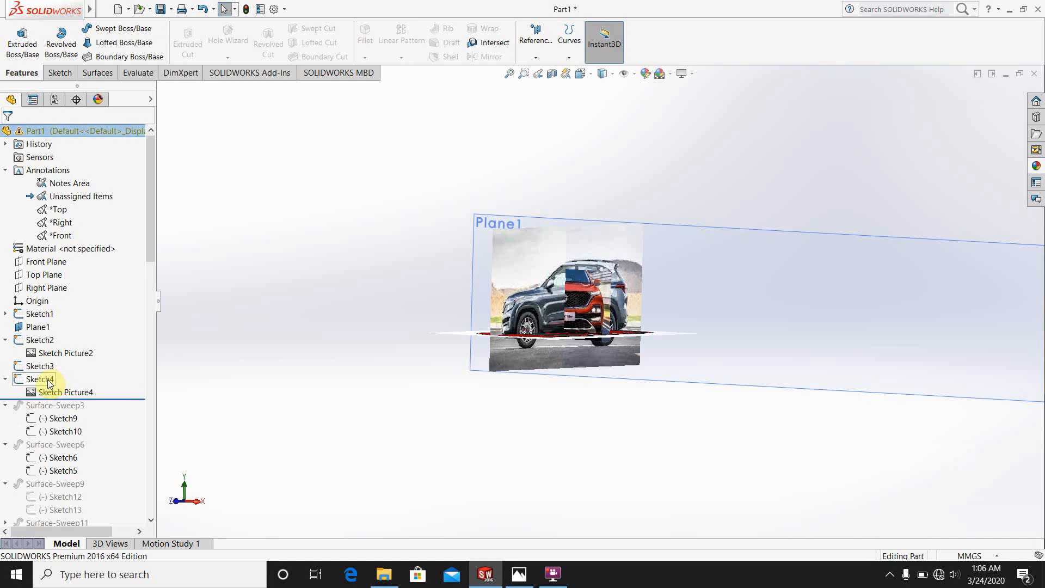
right_click(49, 383)
left_click(49, 382)
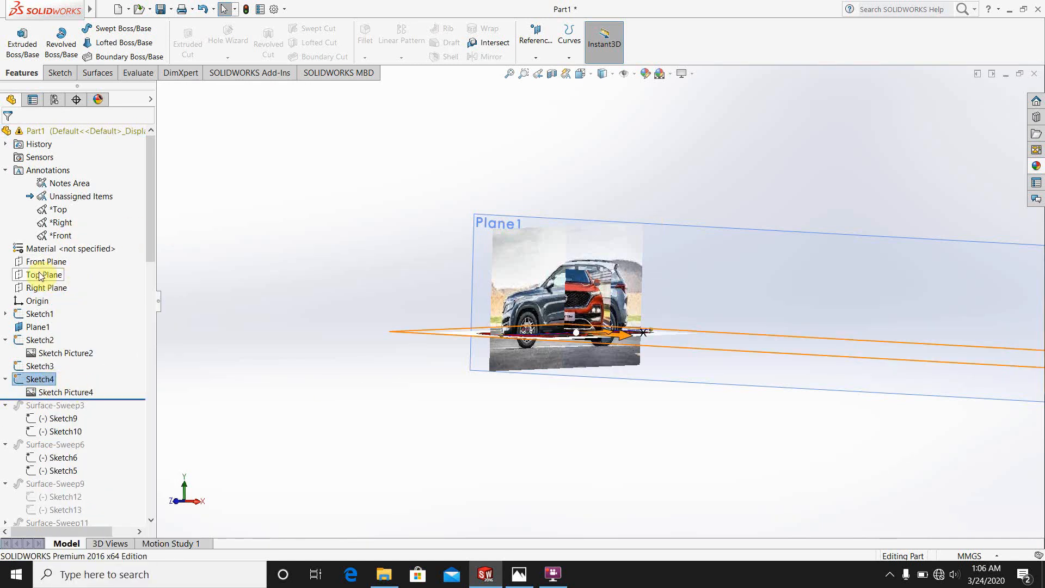
Step: Start a sketch on the Top Plane, browse the CAD CAM CAE folder for a sketch picture, and cancel without inserting one
right_click(69, 276)
left_click(53, 261)
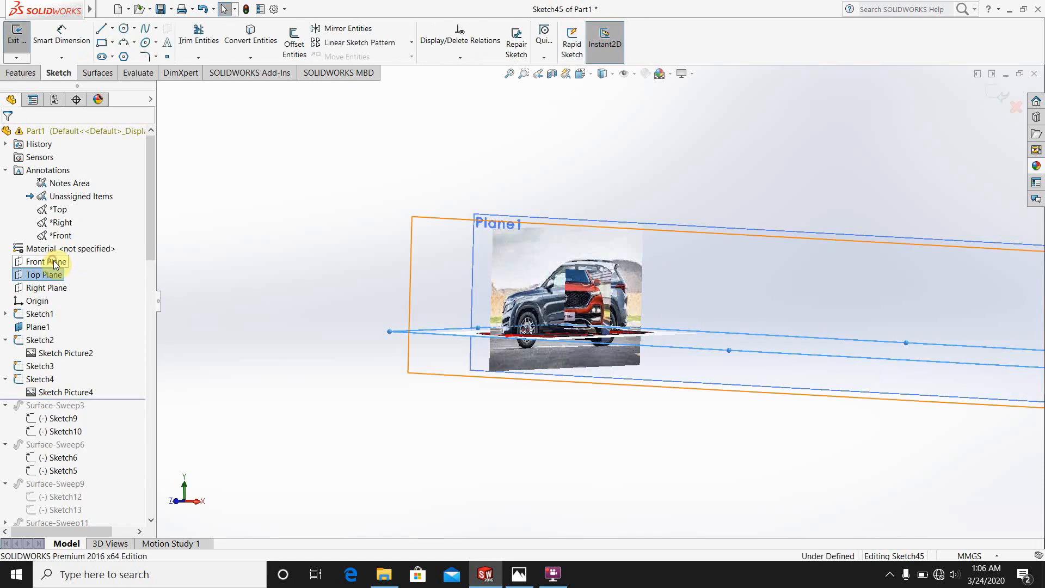
left_click(106, 10)
left_click(107, 10)
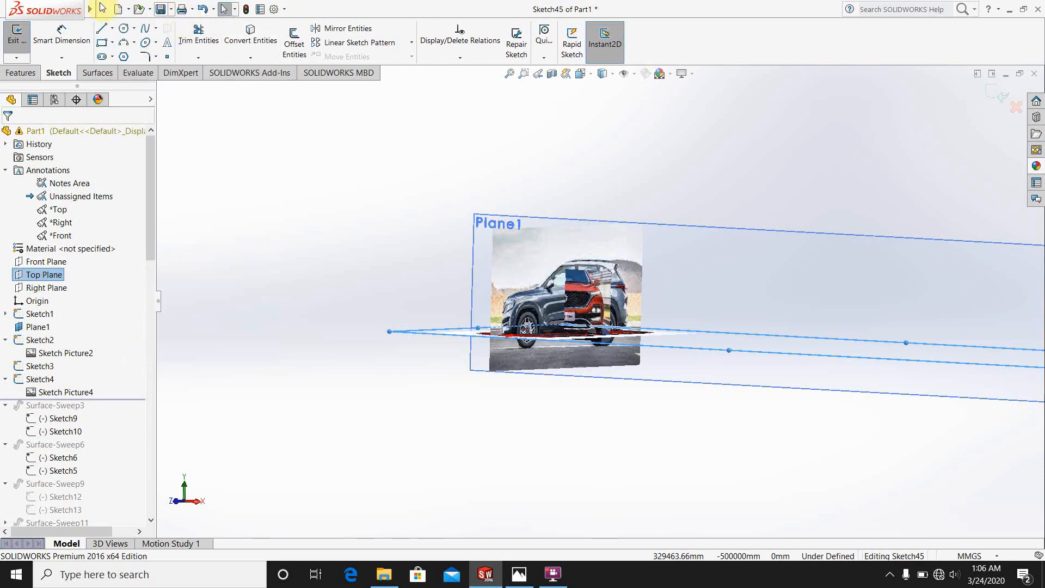
left_click(201, 11)
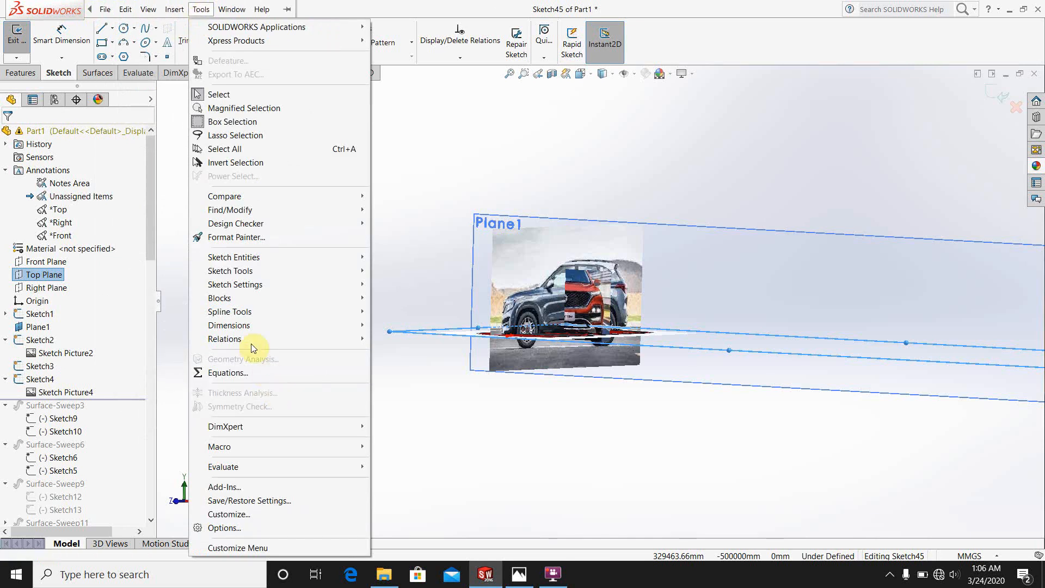
mouse_move(247, 315)
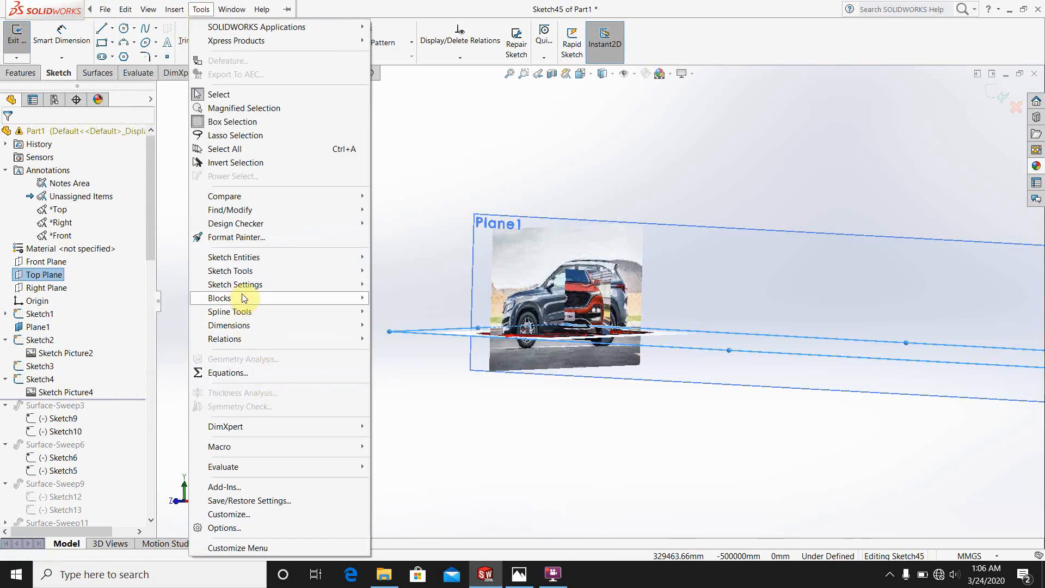
mouse_move(242, 273)
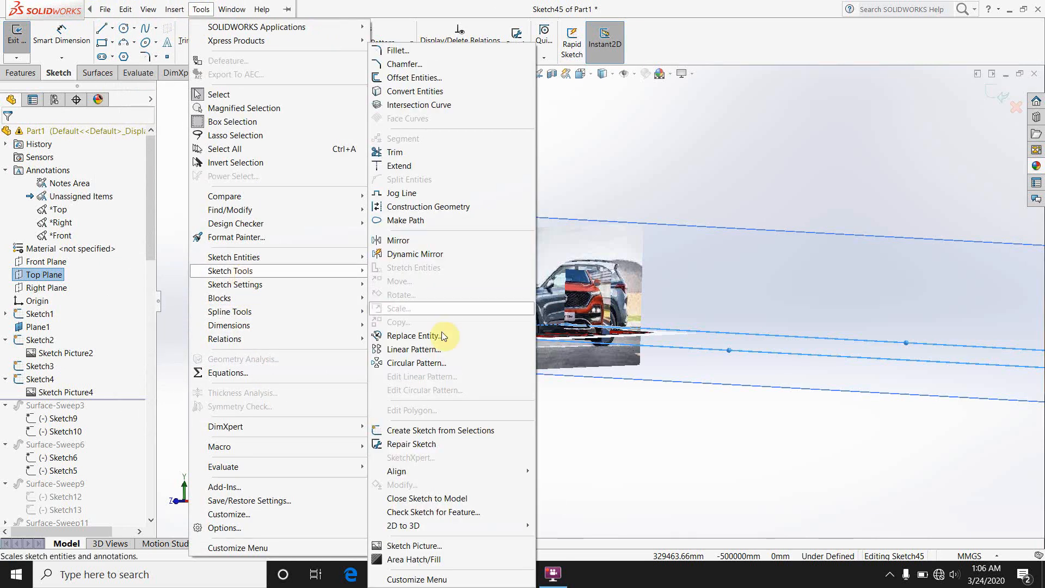
left_click(444, 546)
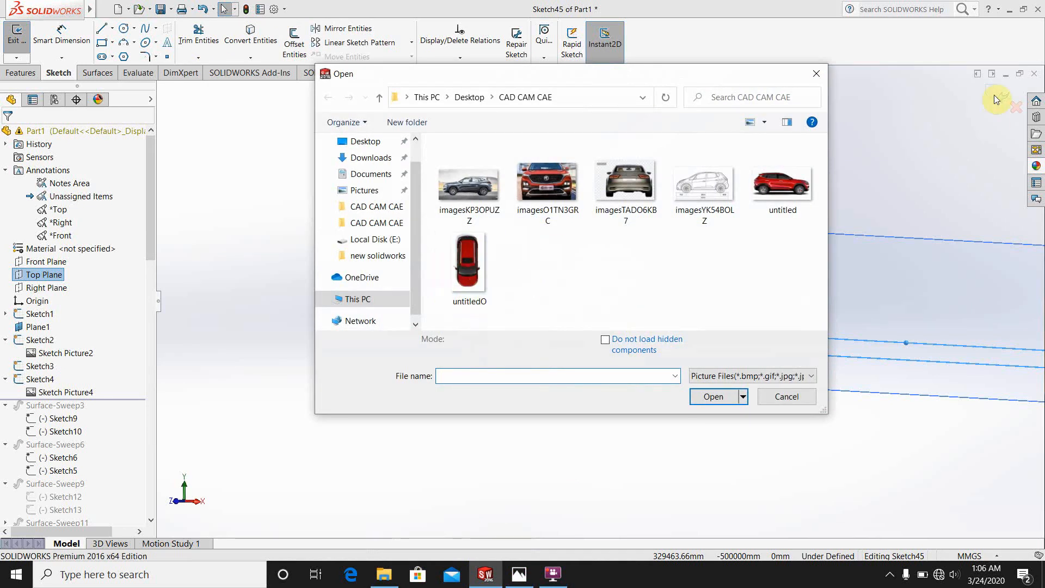
left_click(812, 74)
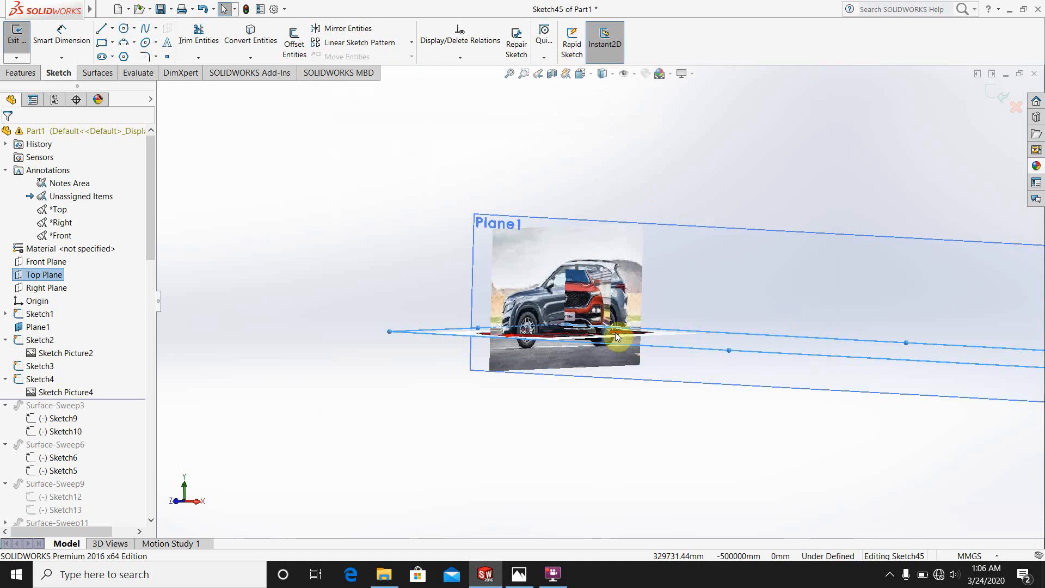
Step: Examine the top car picture on the Top Plane, ending in the standard Top view
scroll(620, 311, "up", 1)
key("ctrl+7")
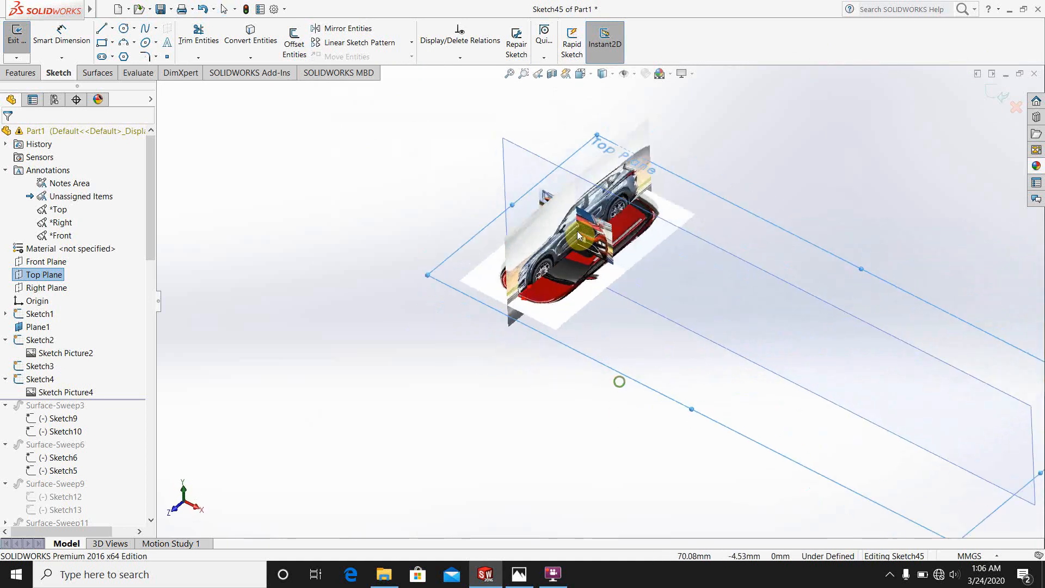
middle_click_drag(607, 248, 563, 233)
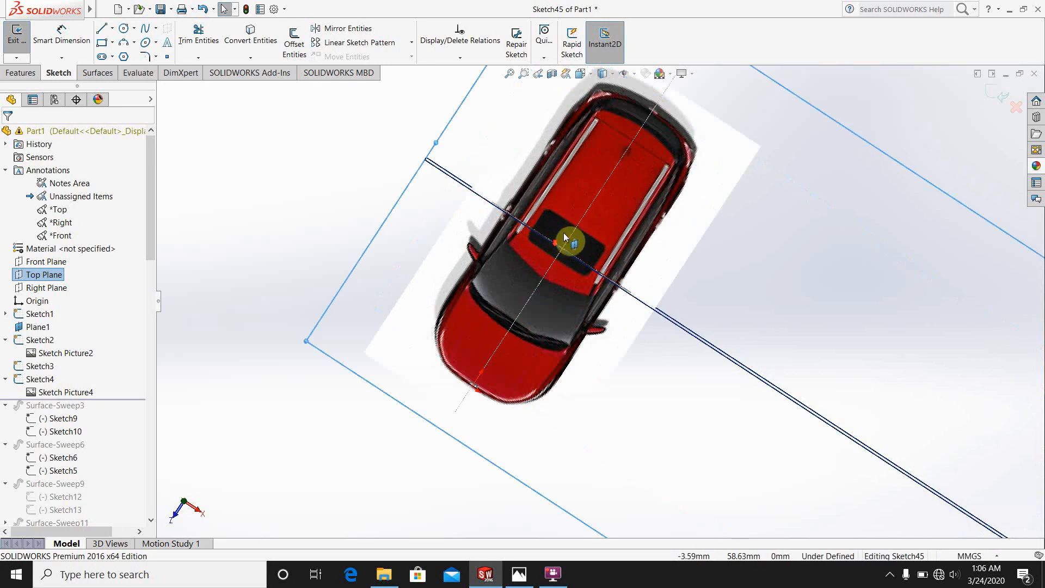
left_click(579, 74)
left_click(597, 296)
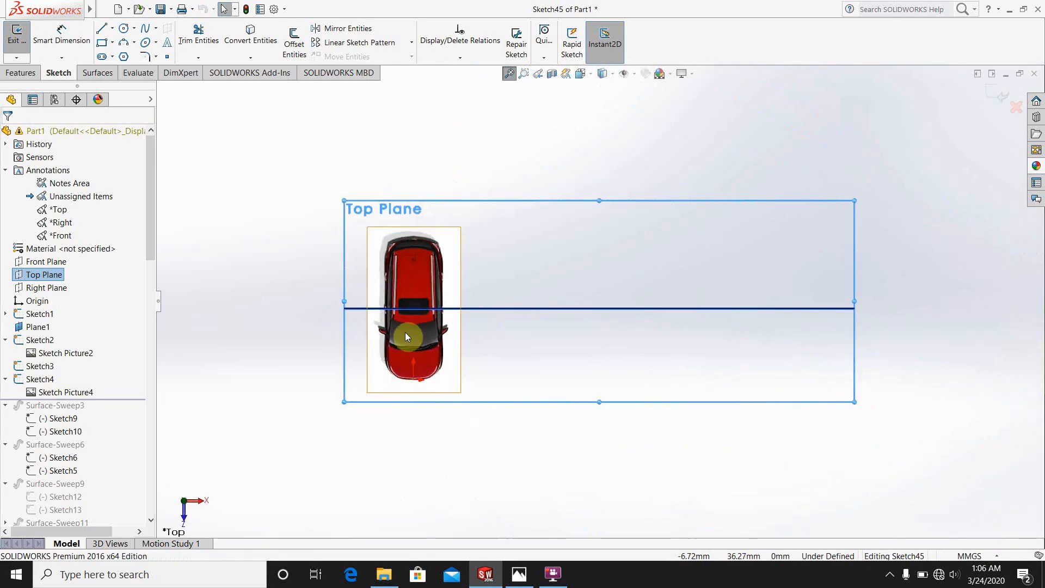
scroll(405, 332, "down", 5)
scroll(636, 404, "up", 4)
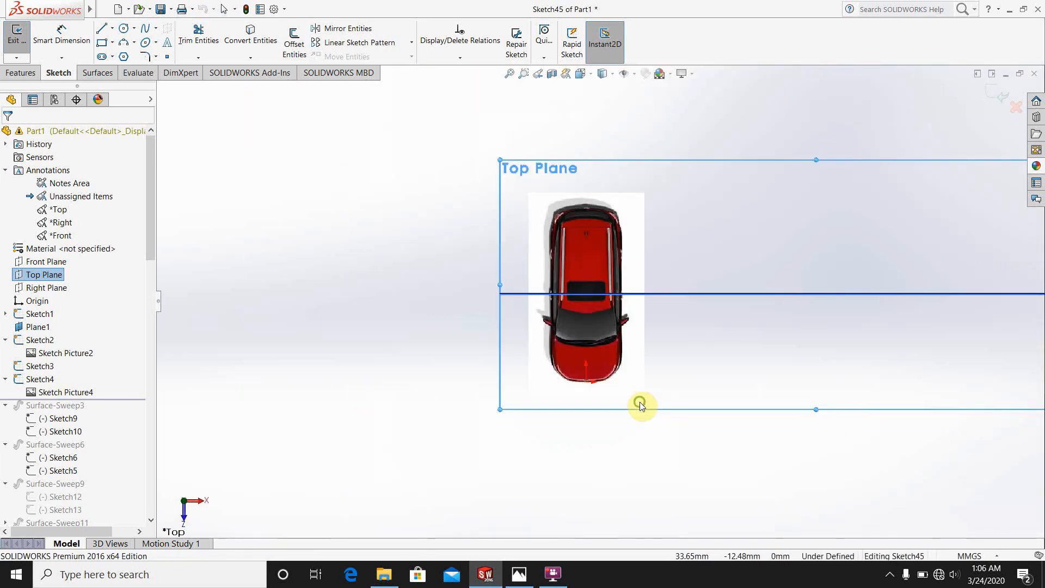
Step: Examine from tilted angles how the top, front and side car pictures cross each other
middle_click_drag(639, 402, 524, 355)
scroll(555, 337, "down", 5)
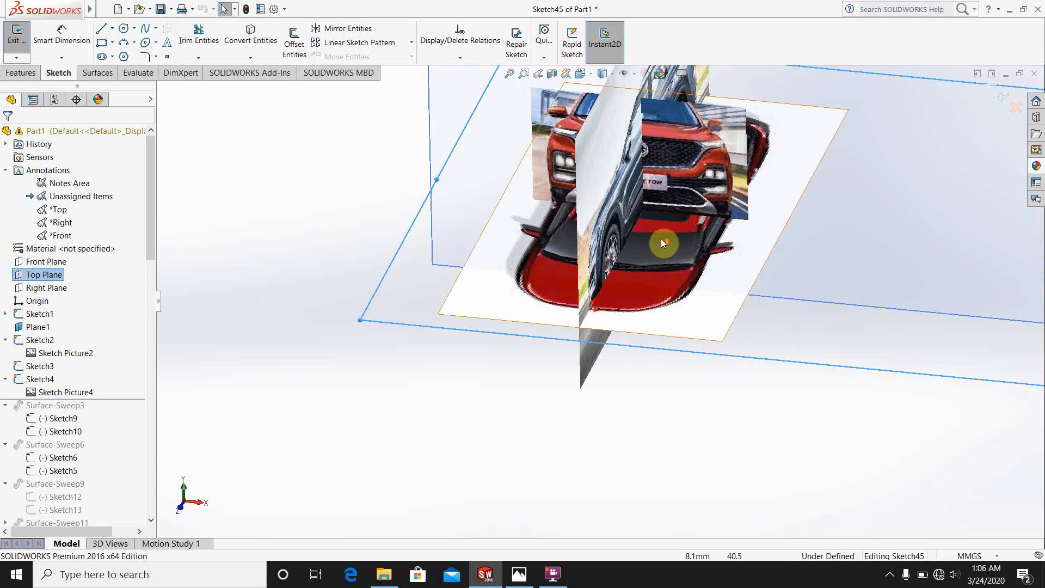
scroll(670, 234, "up", 5)
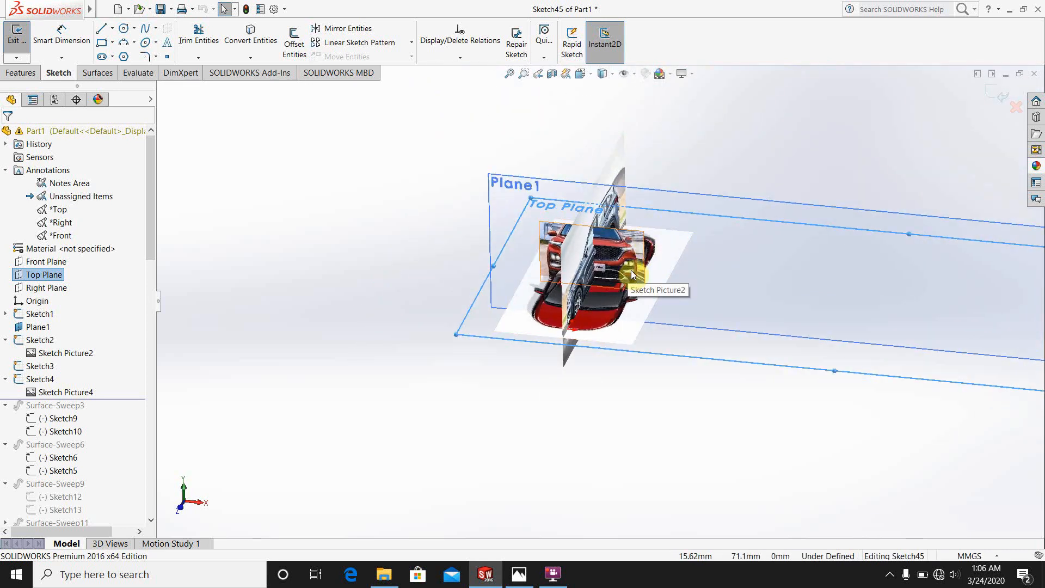
middle_click_drag(652, 274, 483, 397)
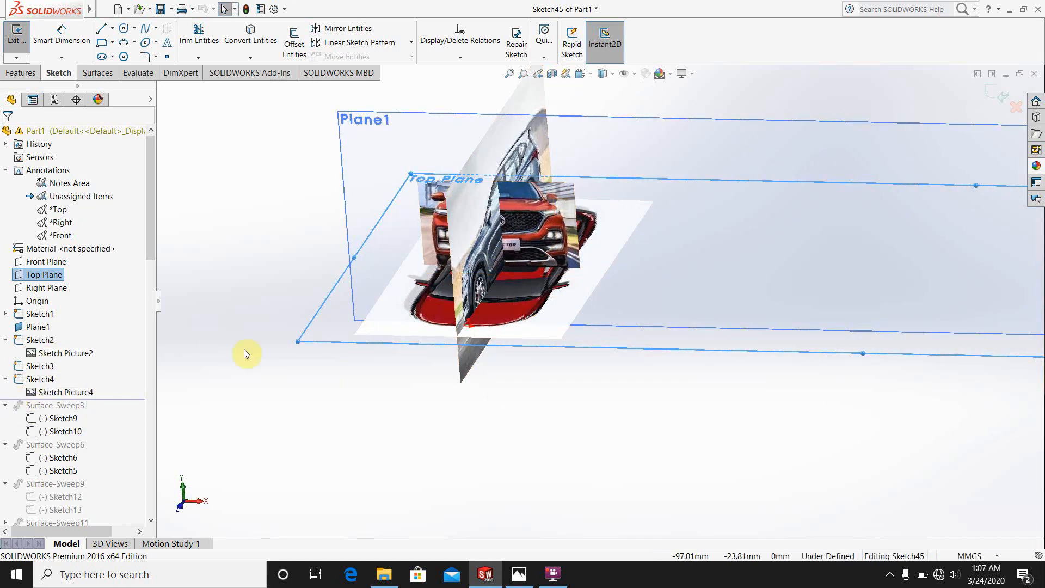
Step: Exit the sketch on the Top Plane and roll the feature history forward to include Surface-Sweep3
left_click(997, 94)
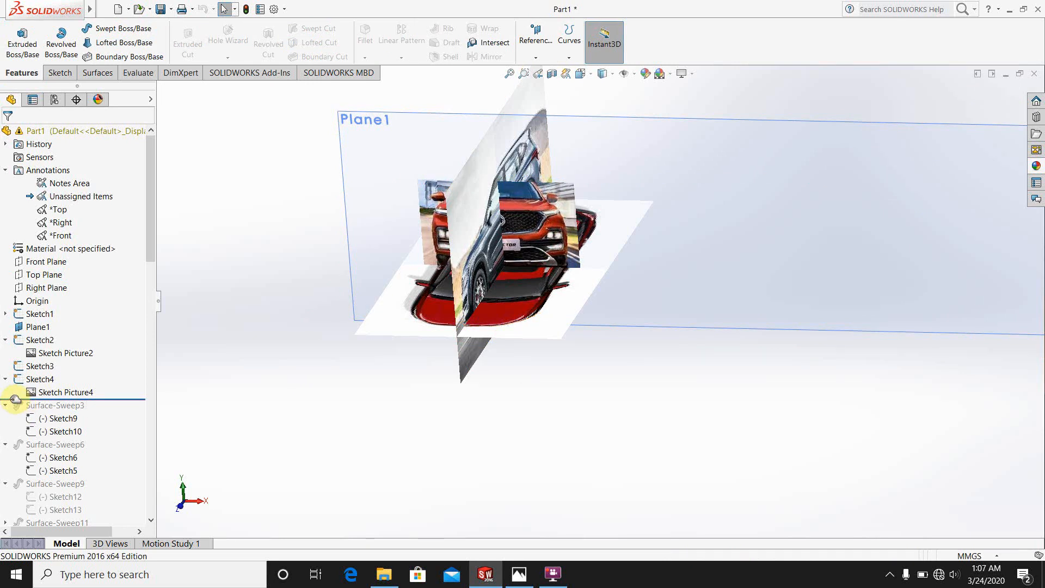
left_click_drag(16, 399, 18, 428)
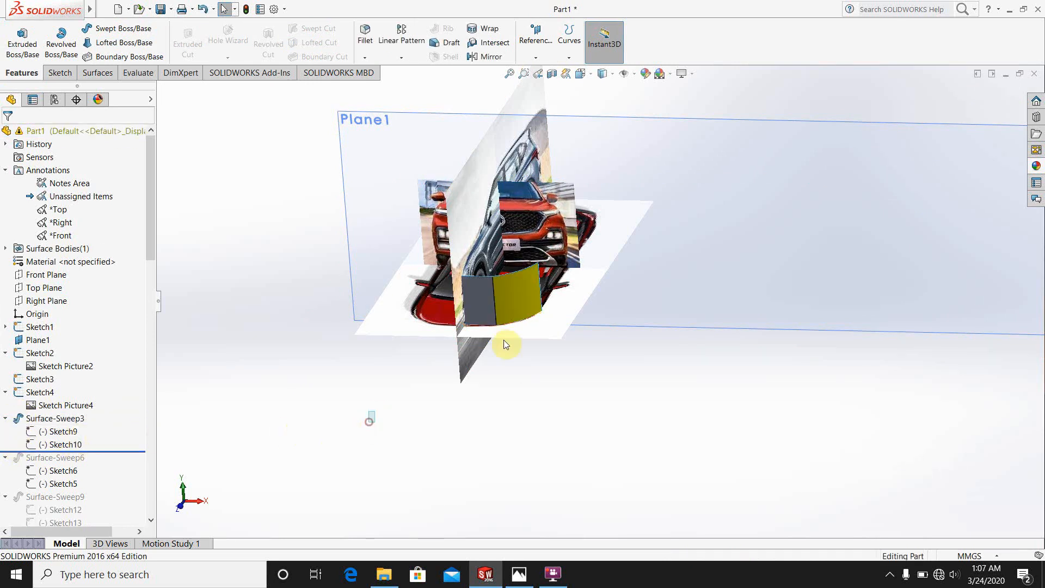
scroll(572, 275, "up", 2)
scroll(572, 263, "up", 3)
scroll(571, 262, "down", 4)
scroll(575, 354, "up", 3)
scroll(573, 345, "down", 2)
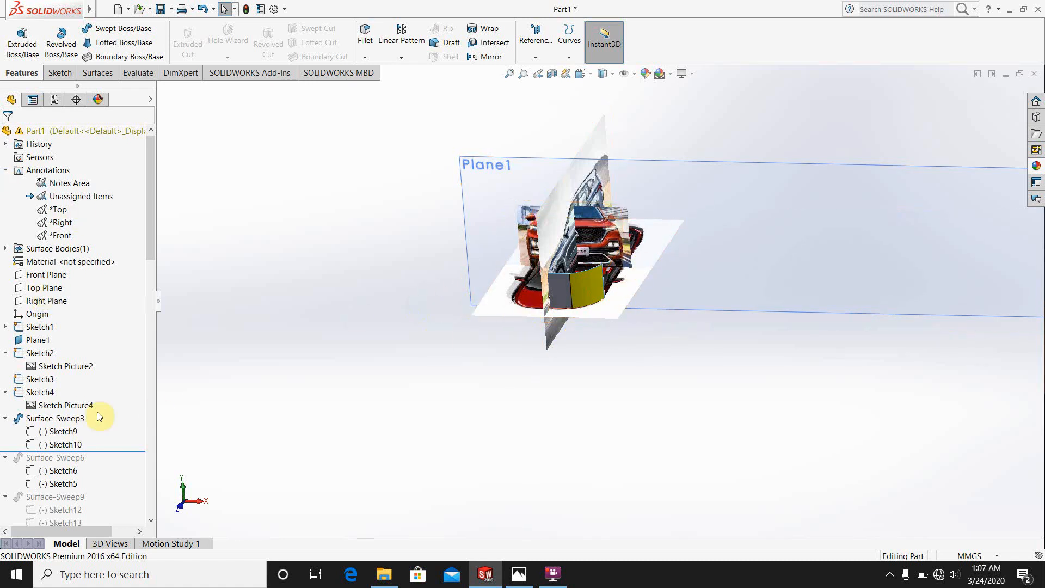
Step: Open Sketch9 of Surface-Sweep3, inspect its curve against the top car picture in the Top view, and exit the sketch
right_click(61, 436)
left_click(71, 352)
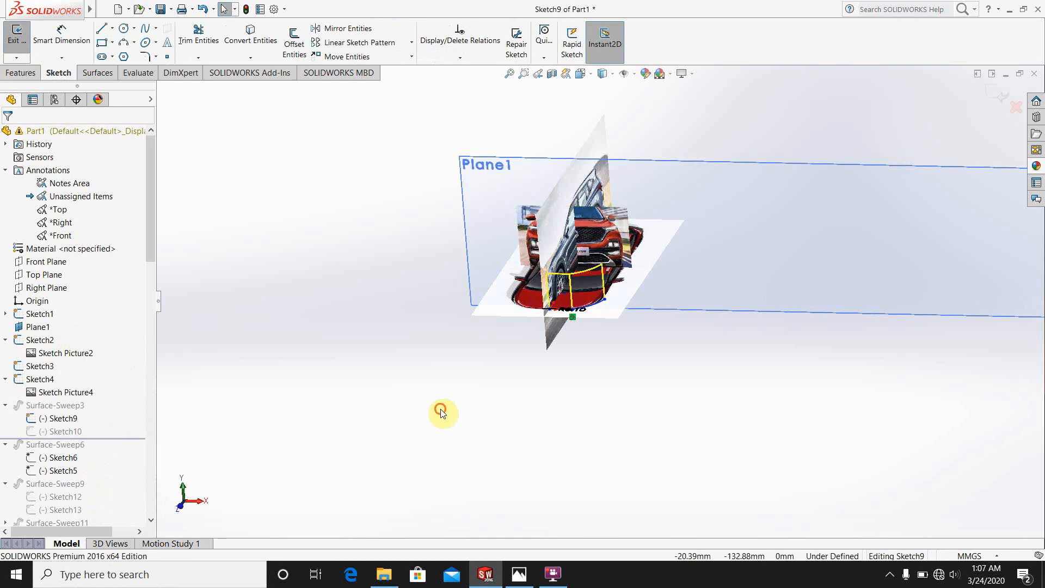
left_click(581, 76)
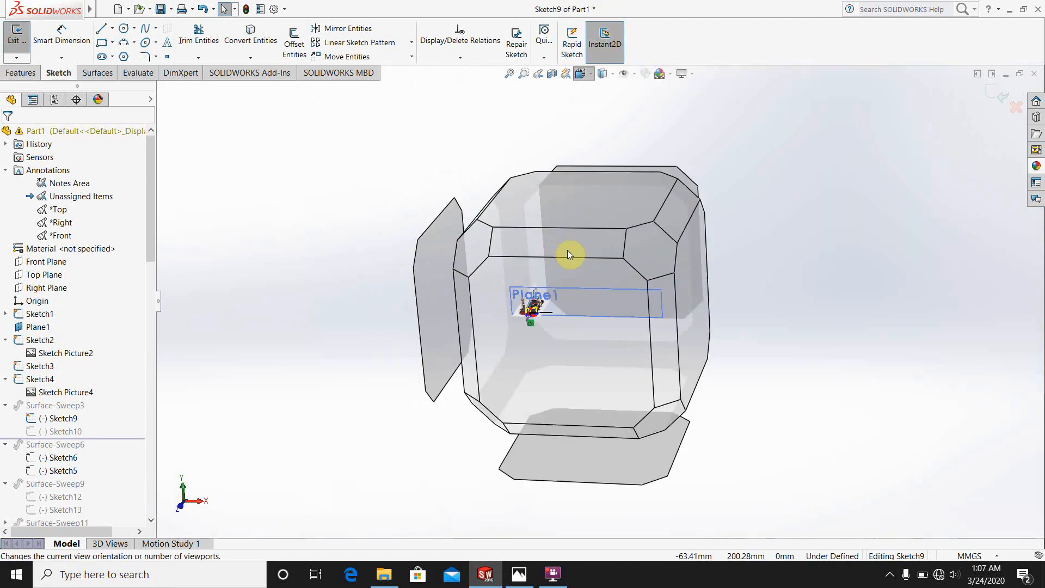
left_click(549, 205)
scroll(462, 364, "down", 8)
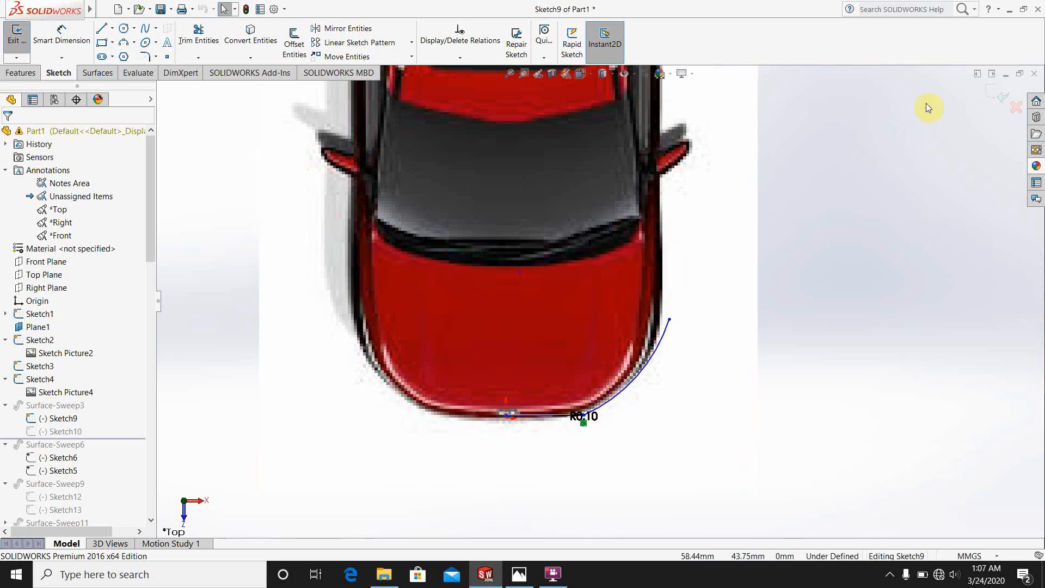
left_click(995, 97)
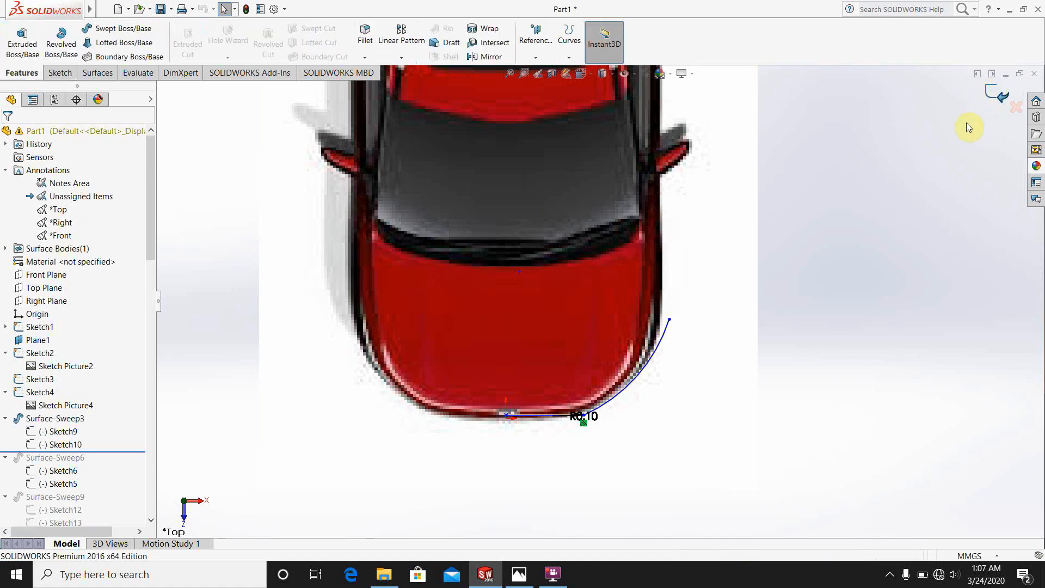
Step: Examine the swept front surface at an angle and open Sketch10 of Surface-Sweep3 for editing
key("z")
middle_click_drag(659, 393, 658, 443)
scroll(618, 427, "up", 2)
scroll(617, 428, "down", 3)
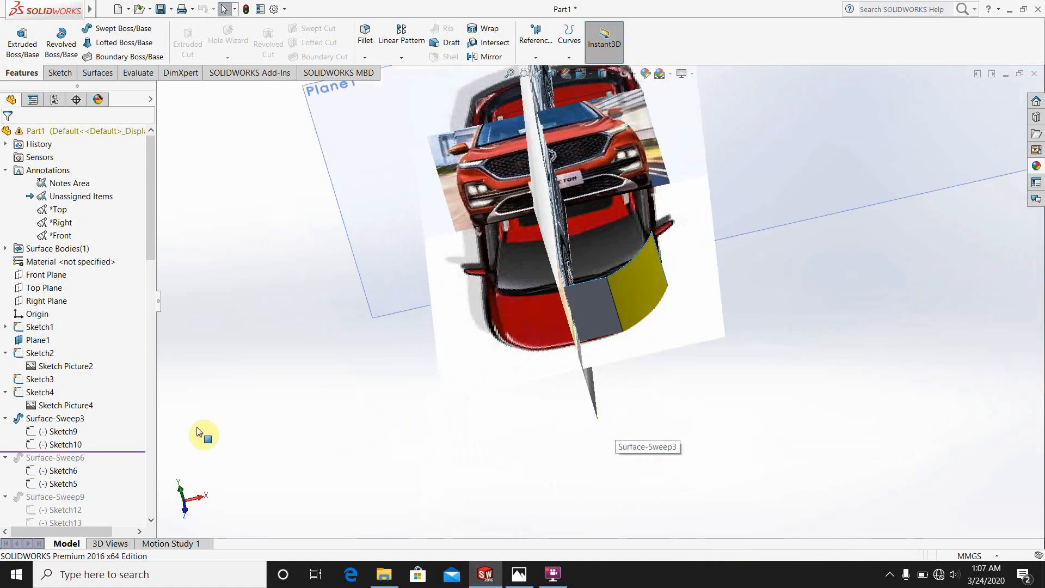
left_click(60, 445)
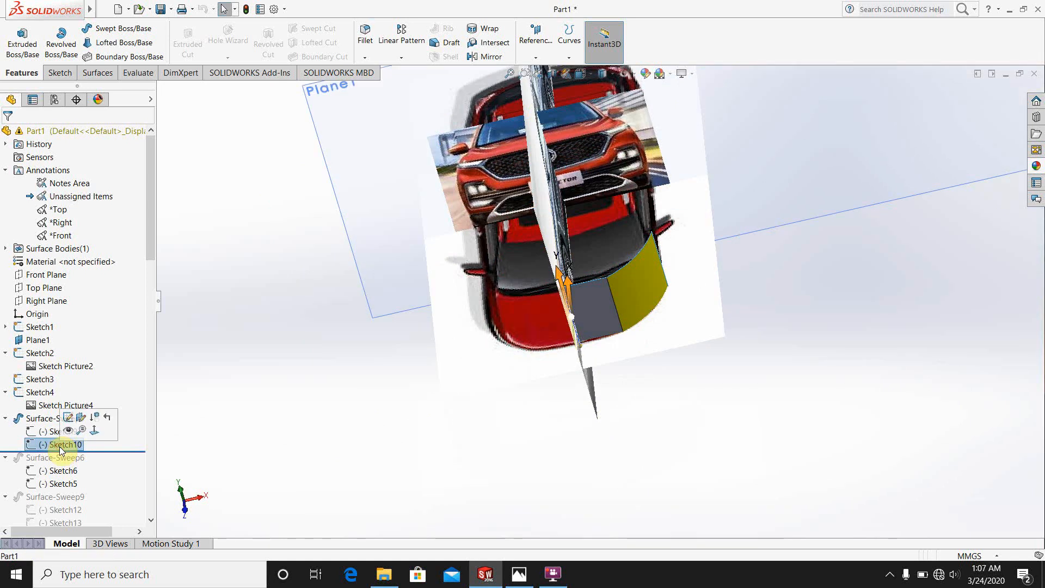
right_click(60, 445)
left_click(69, 350)
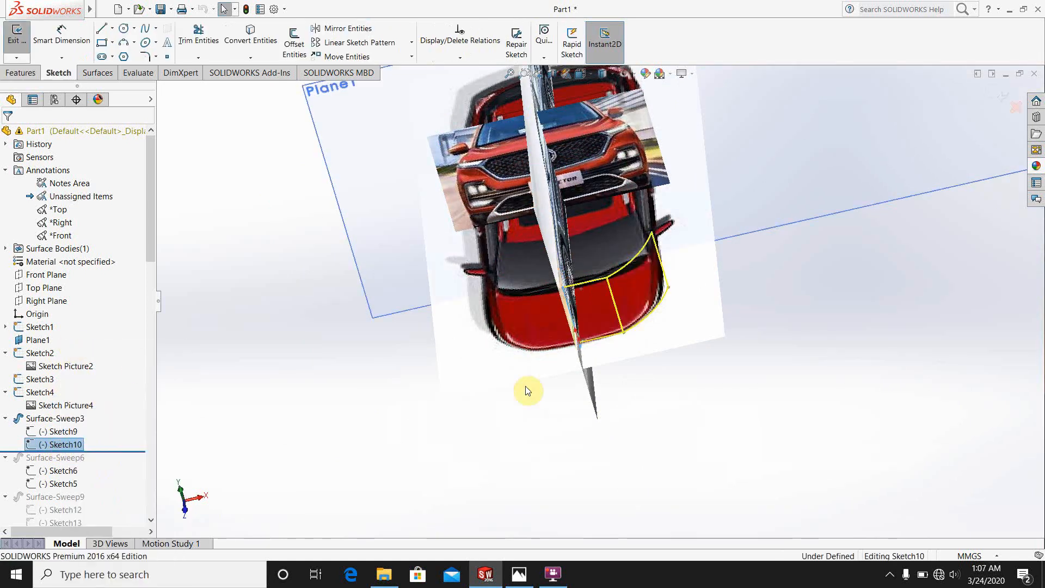
Step: Inspect Sketch10's line against the front end of the side car picture in the Right view, and exit the sketch
mouse_move(595, 350)
middle_mouse_down()
mouse_move(567, 326)
mouse_move(495, 305)
mouse_move(532, 391)
mouse_move(583, 310)
mouse_move(560, 319)
mouse_move(548, 276)
mouse_move(567, 303)
mouse_move(518, 259)
mouse_move(481, 288)
middle_mouse_up()
scroll(530, 307, "down", 3)
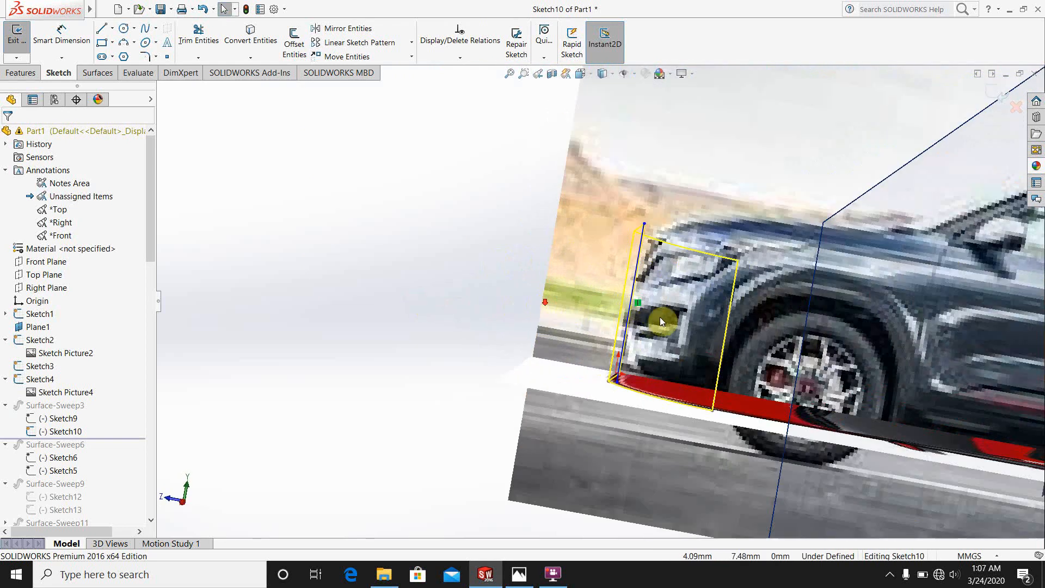
left_click(509, 73)
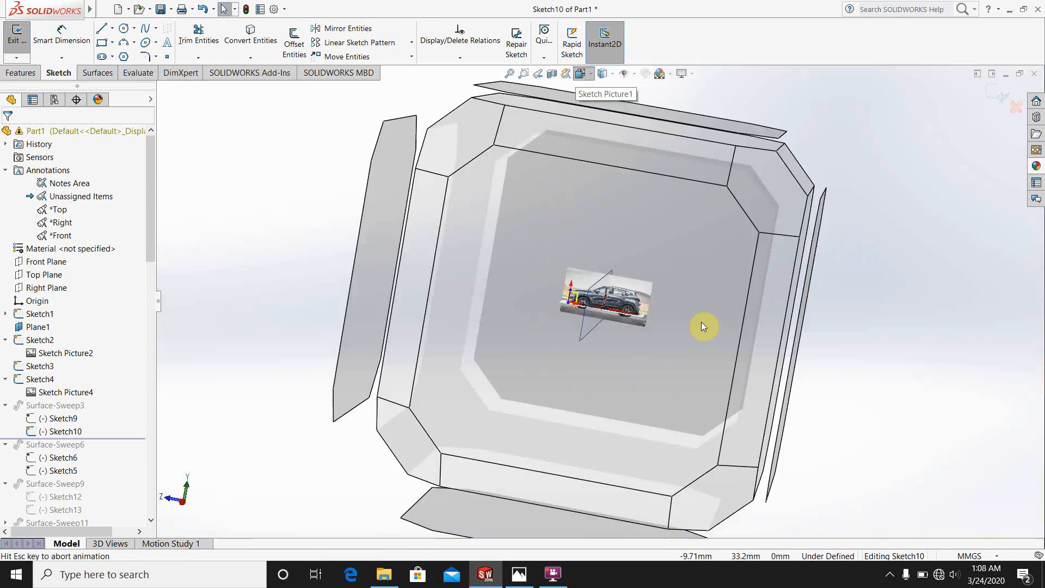
left_click(633, 327)
scroll(434, 323, "down", 5)
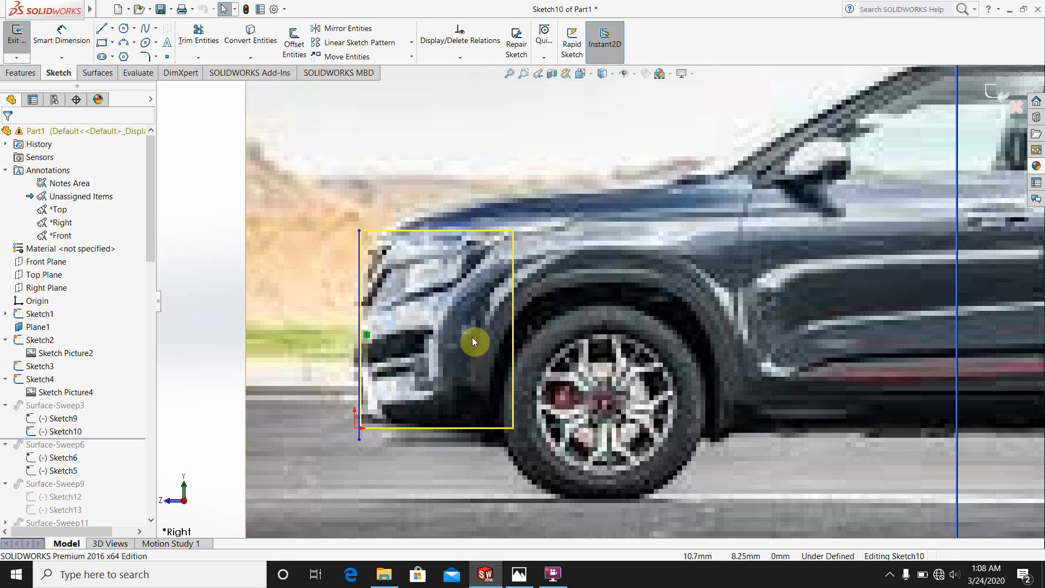
scroll(479, 335, "up", 2)
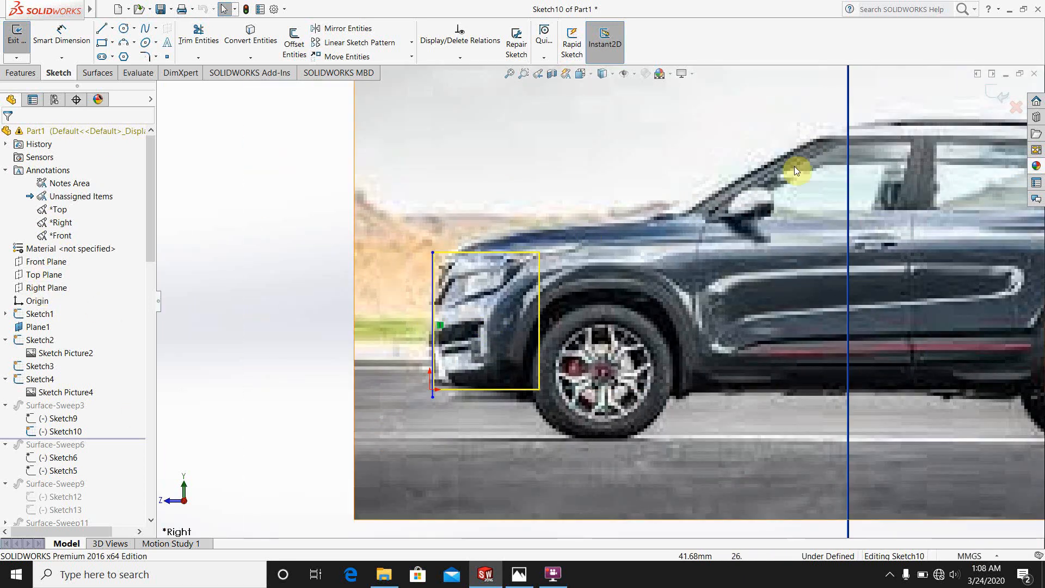
left_click(991, 96)
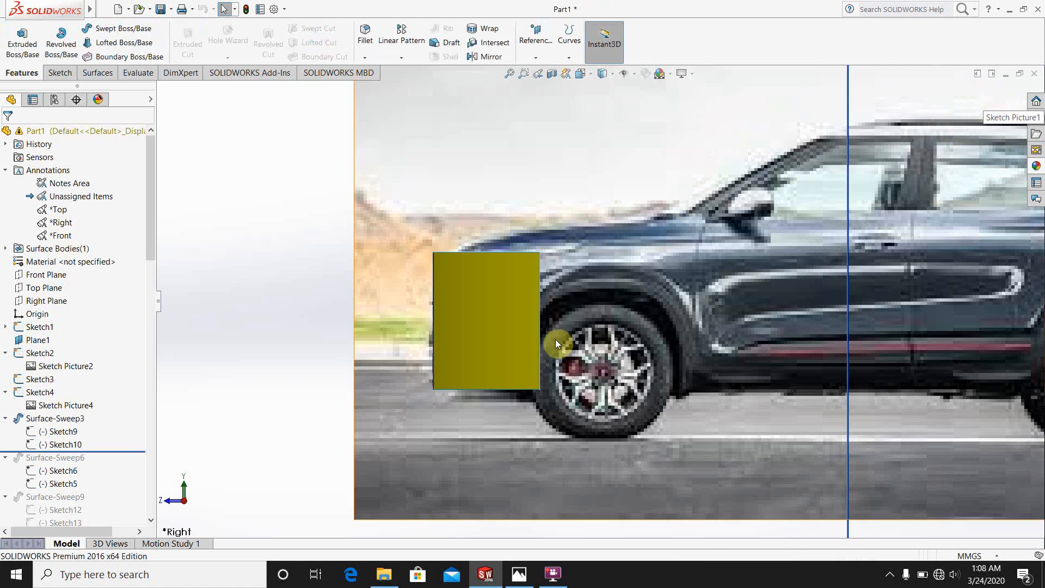
Step: Show the surface modelling tools and roll the feature history forward to include Surface-Sweep6
scroll(555, 338, "up", 3)
mouse_move(577, 346)
middle_mouse_down()
mouse_move(564, 348)
mouse_move(455, 263)
middle_mouse_up()
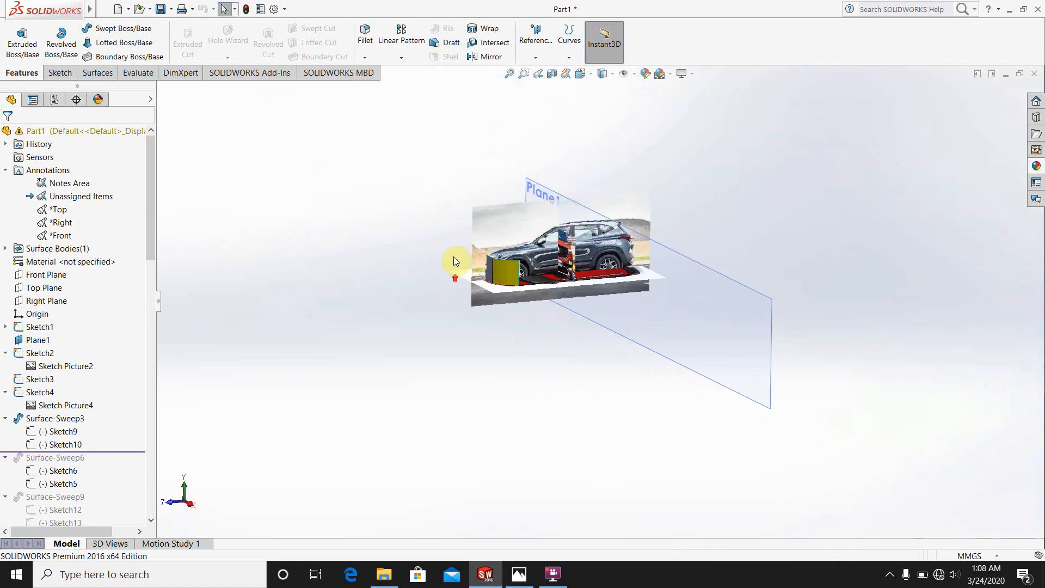
scroll(581, 248, "down", 3)
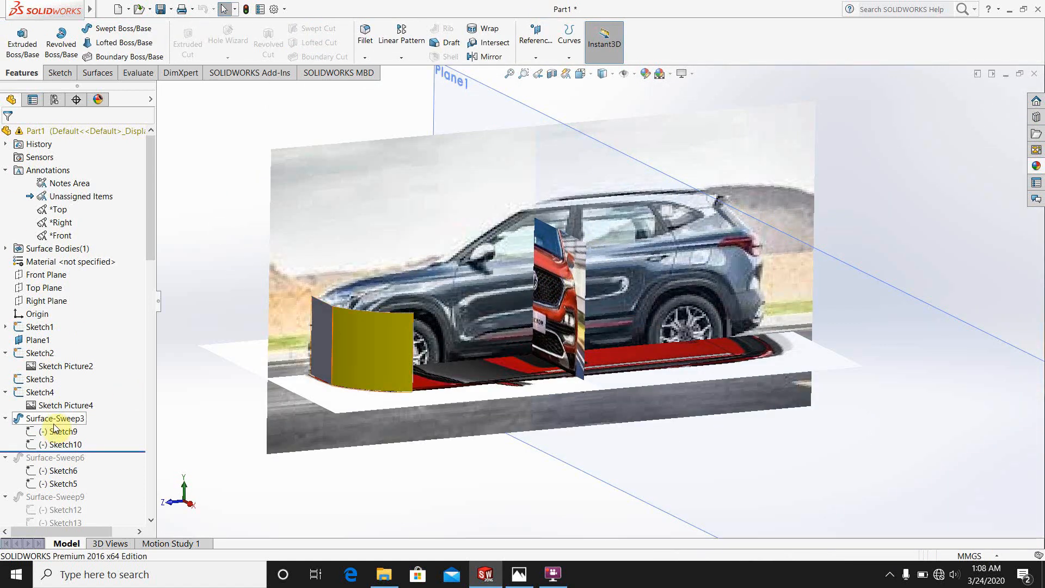
left_click(87, 73)
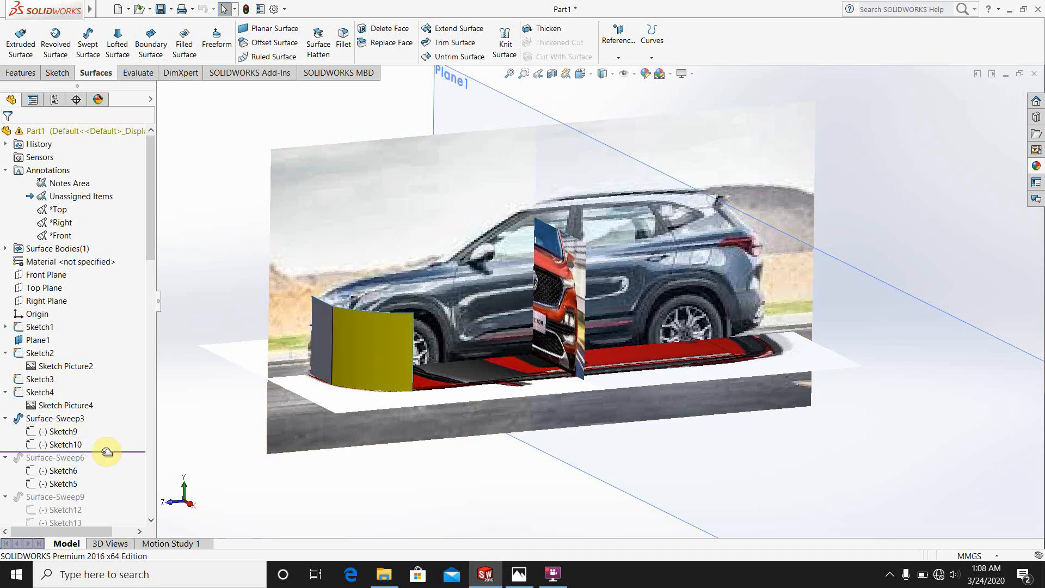
left_click(10, 451)
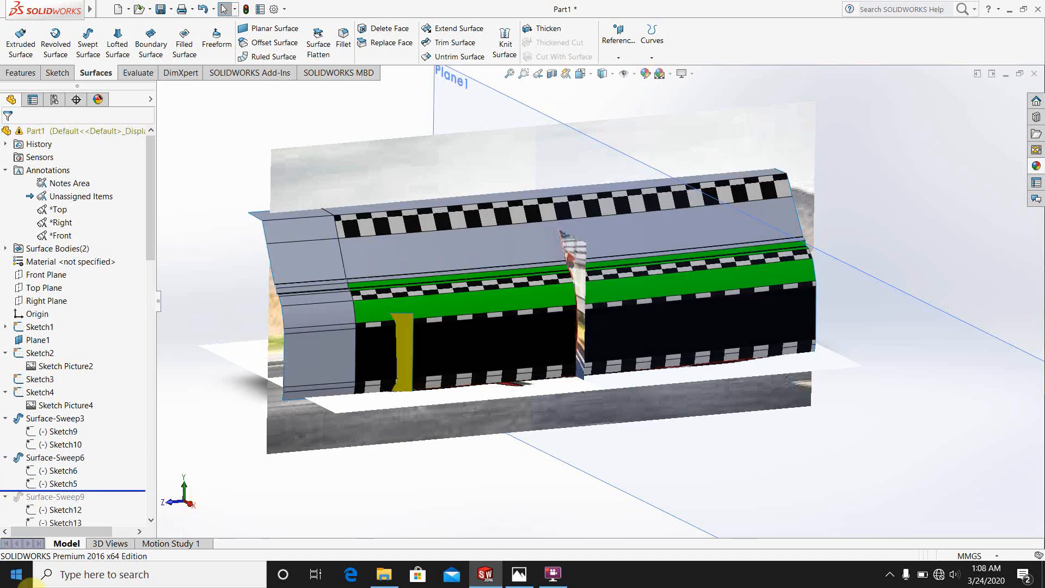
key("f")
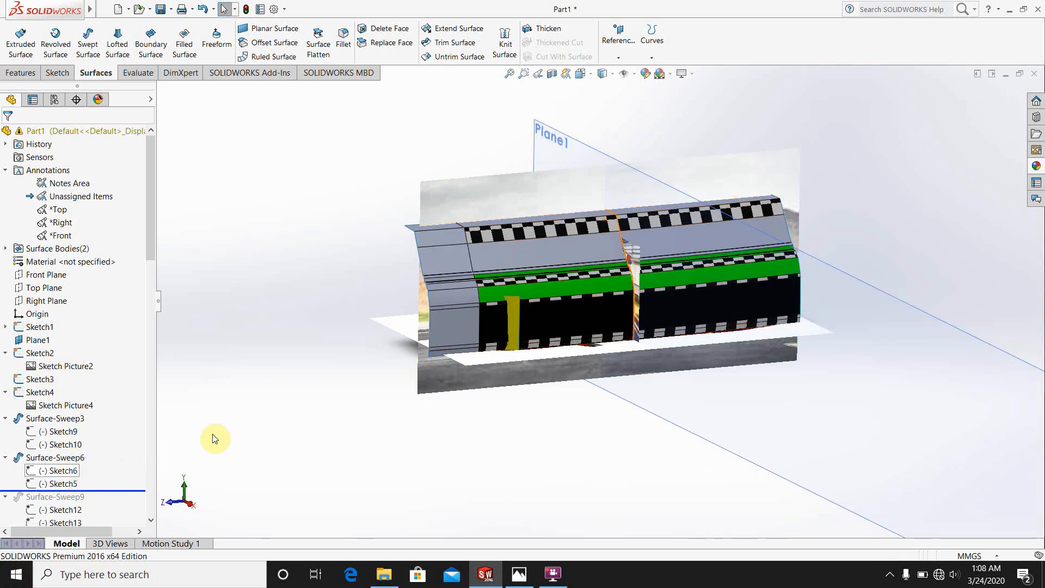
Step: Open Sketch6 of Surface-Sweep6, inspect its profile against the front car picture in the Front view, and exit the sketch
right_click(58, 475)
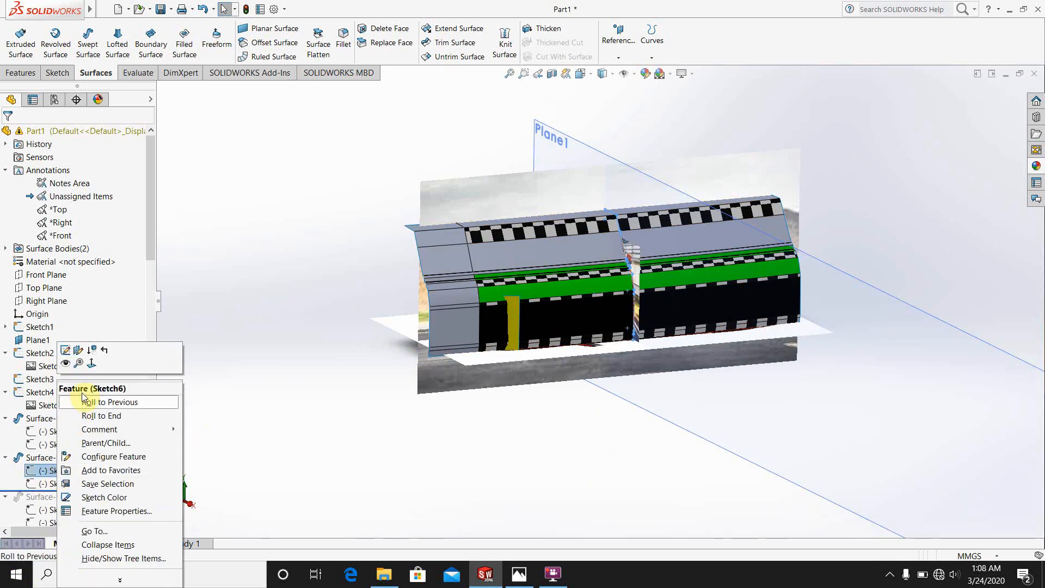
left_click(67, 352)
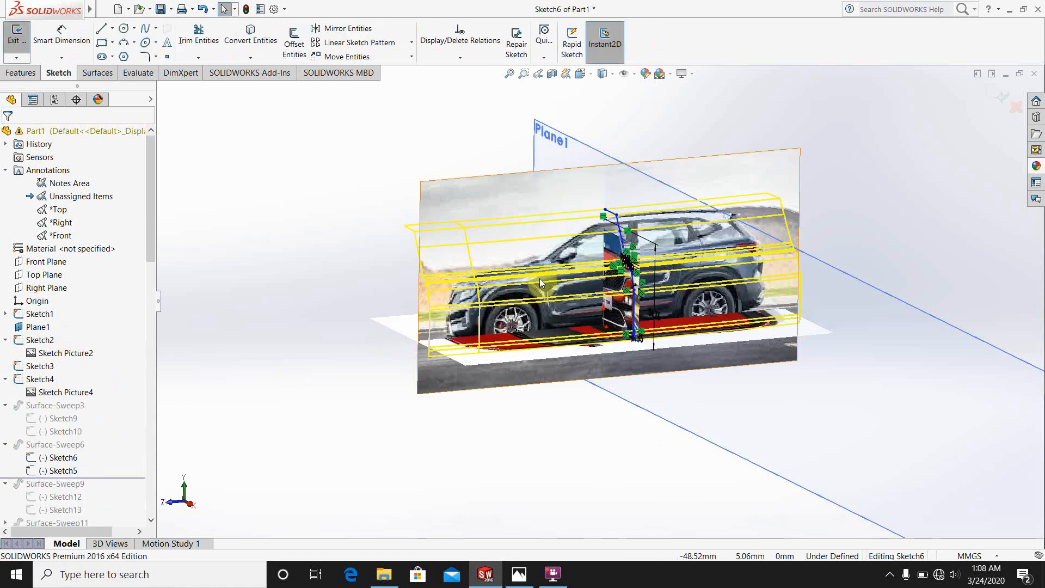
mouse_move(620, 276)
middle_mouse_down()
mouse_move(651, 328)
mouse_move(777, 236)
mouse_move(663, 228)
middle_mouse_up()
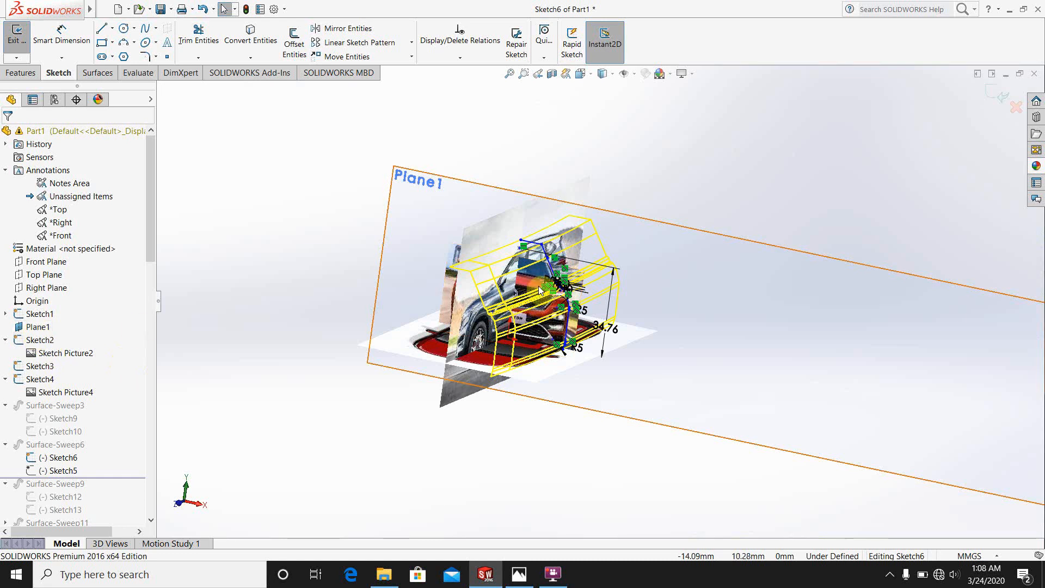
scroll(526, 272, "down", 3)
scroll(526, 272, "down", 2)
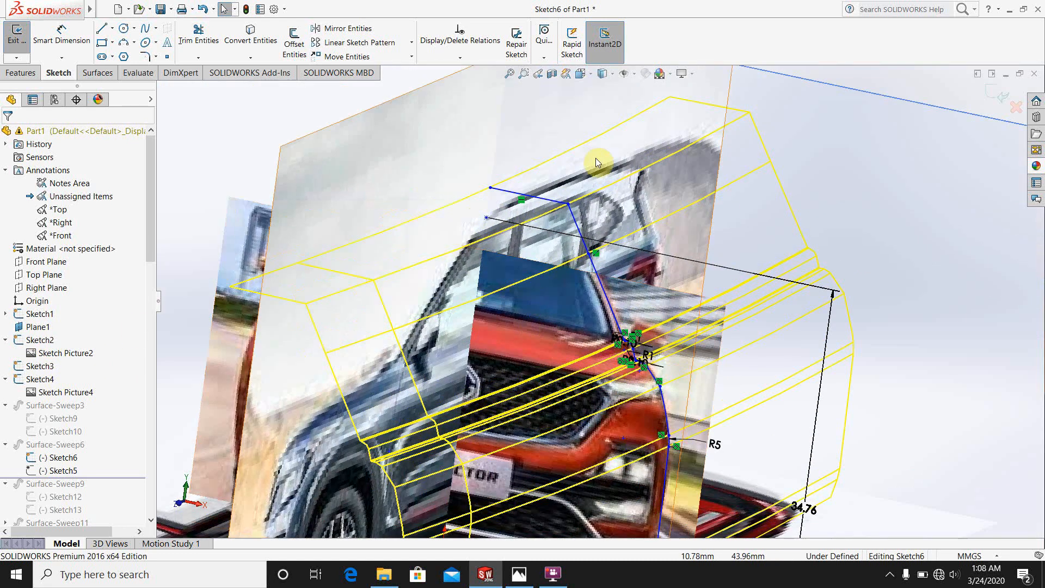
left_click(580, 74)
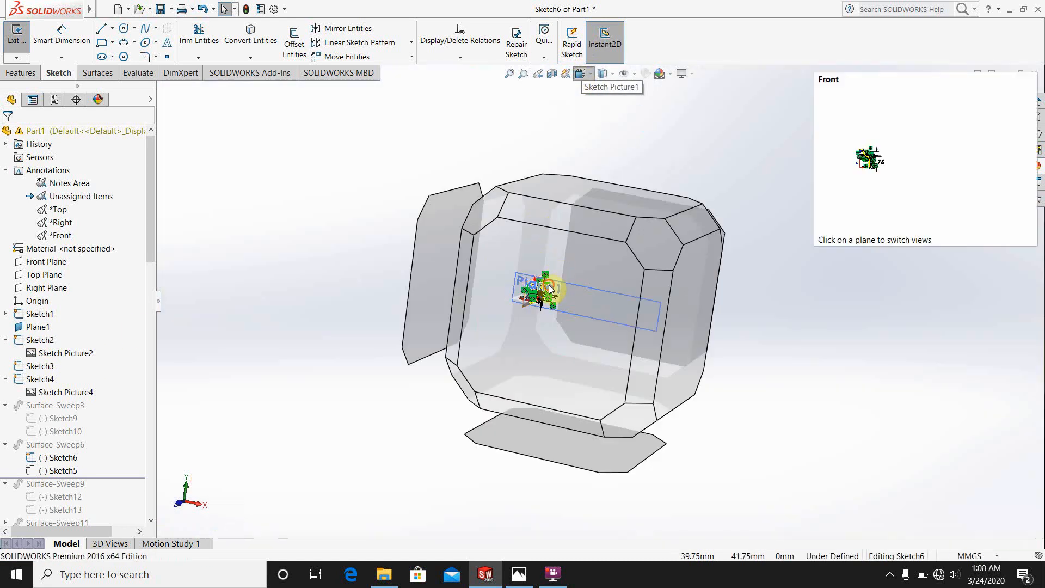
left_click(547, 282)
scroll(412, 270, "down", 5)
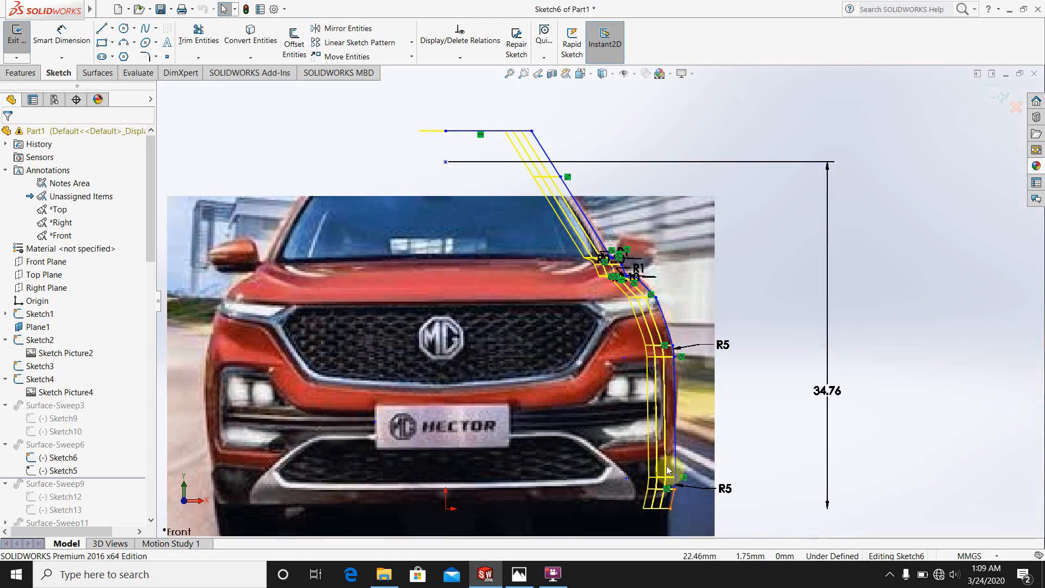
left_click(986, 93)
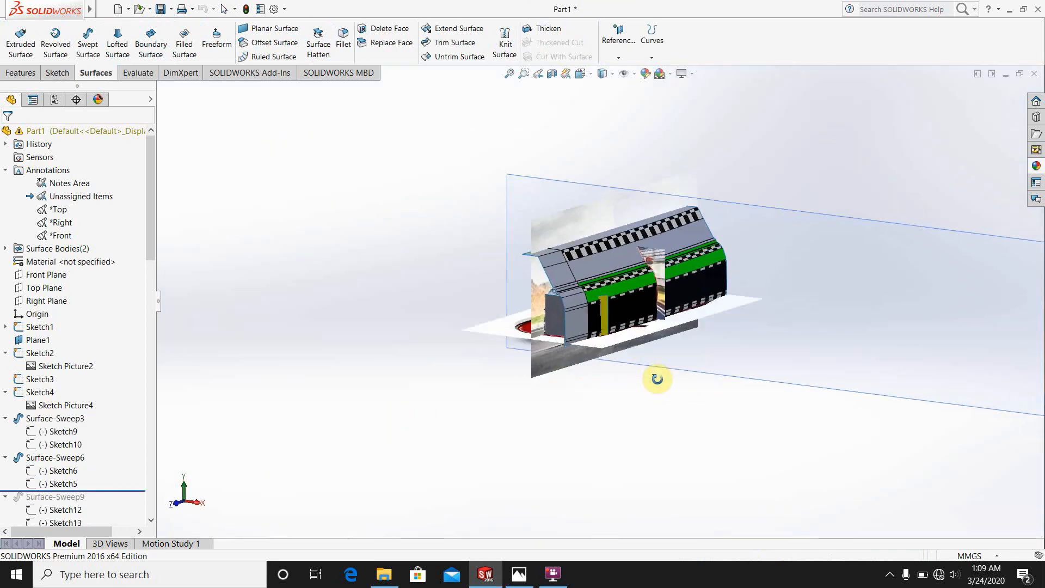
Step: Open Sketch5 of Surface-Sweep6, inspect its line along the side of the top car picture, and exit the sketch
left_click(64, 484)
right_click(66, 484)
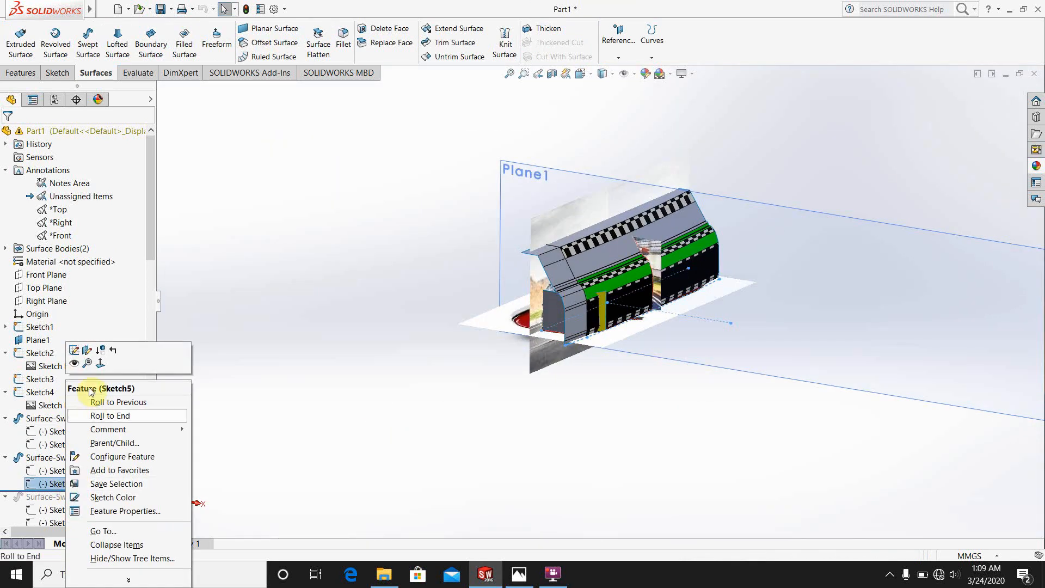
left_click(74, 350)
scroll(699, 293, "down", 6)
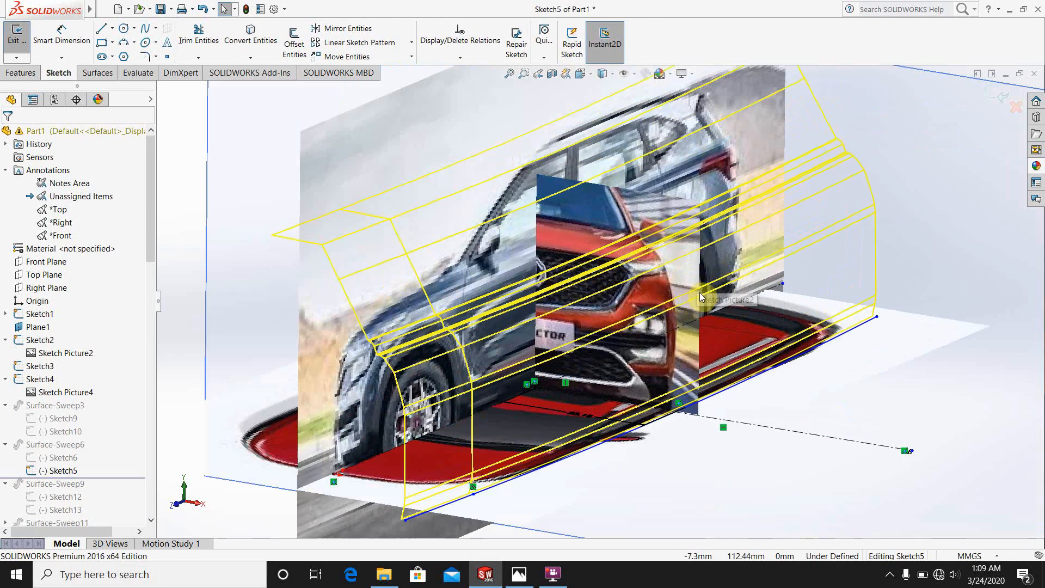
scroll(700, 293, "up", 5)
scroll(625, 388, "down", 2)
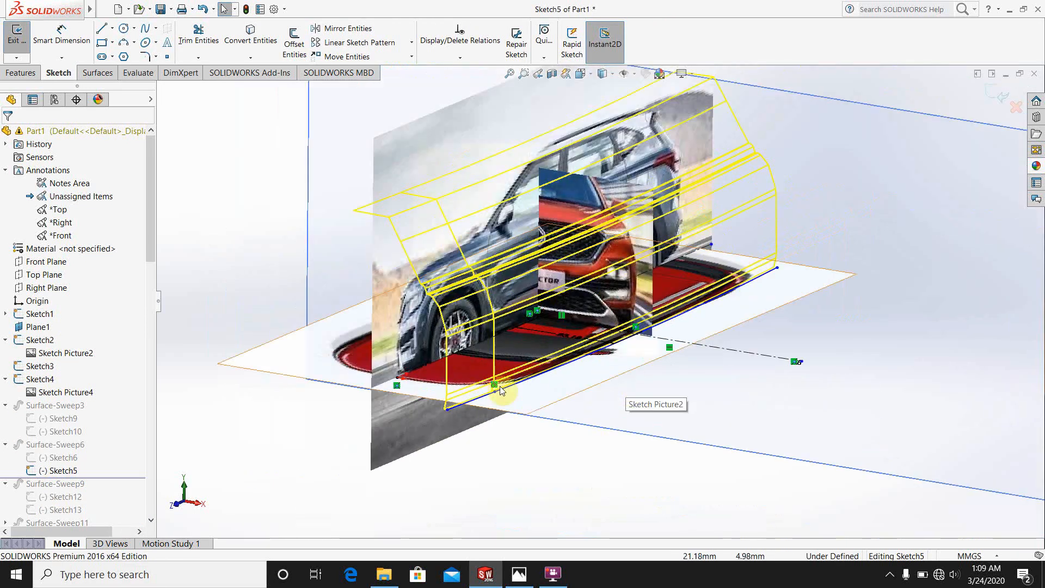
scroll(501, 390, "down", 4)
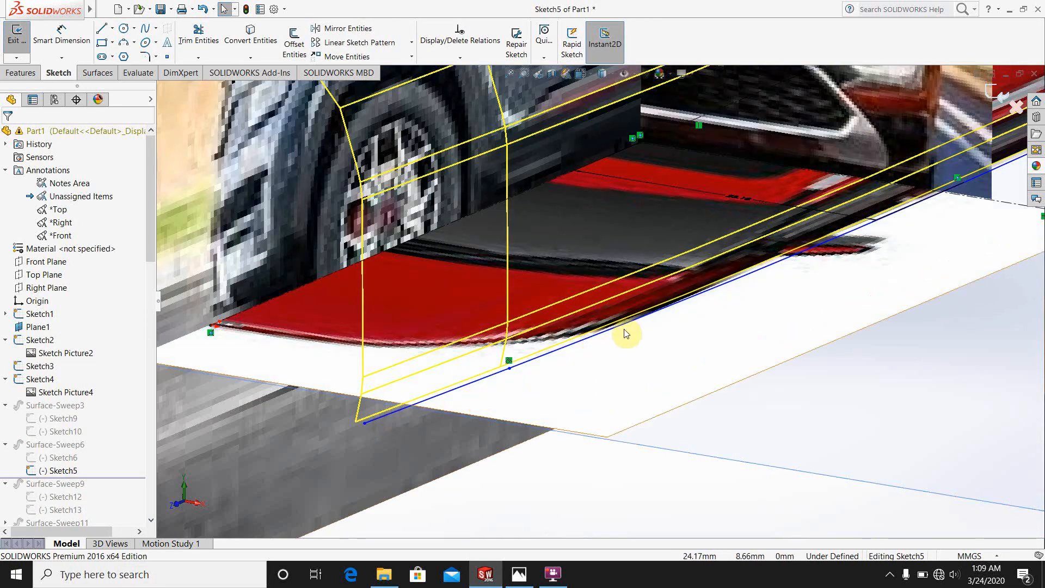
scroll(952, 201, "up", 4)
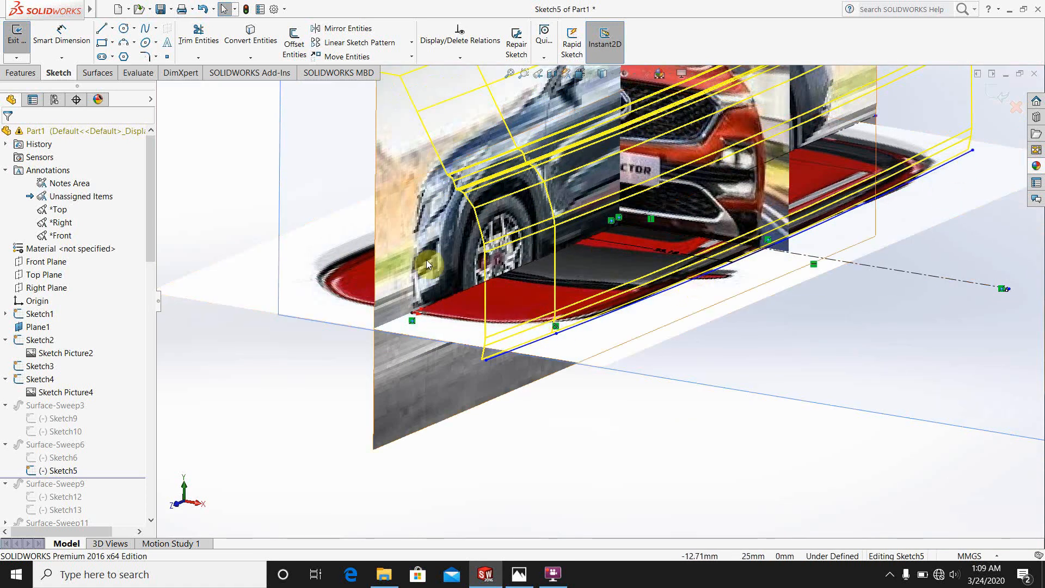
scroll(428, 261, "up", 2)
left_click(95, 72)
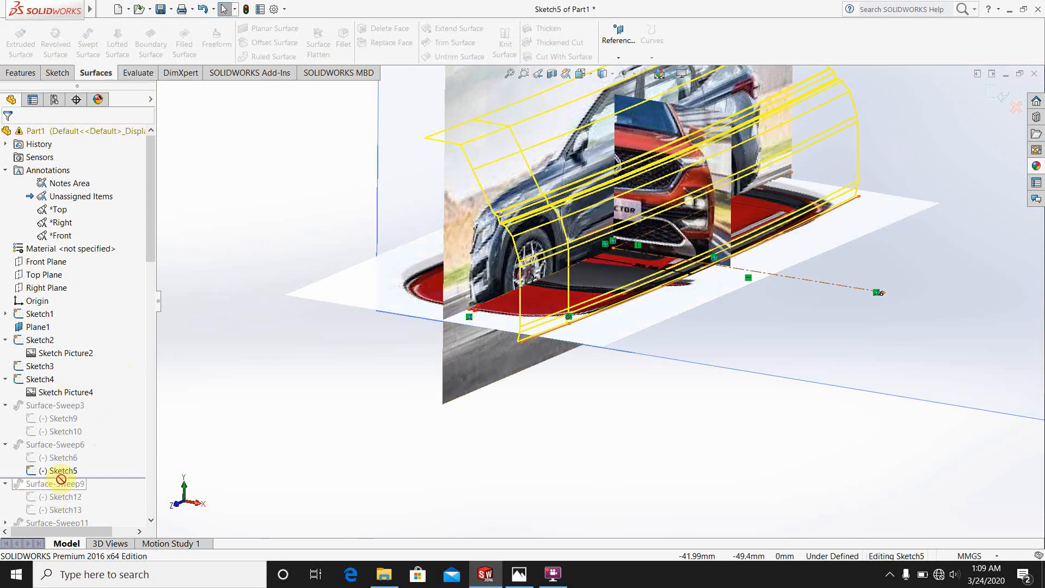
left_click_drag(84, 466, 40, 473)
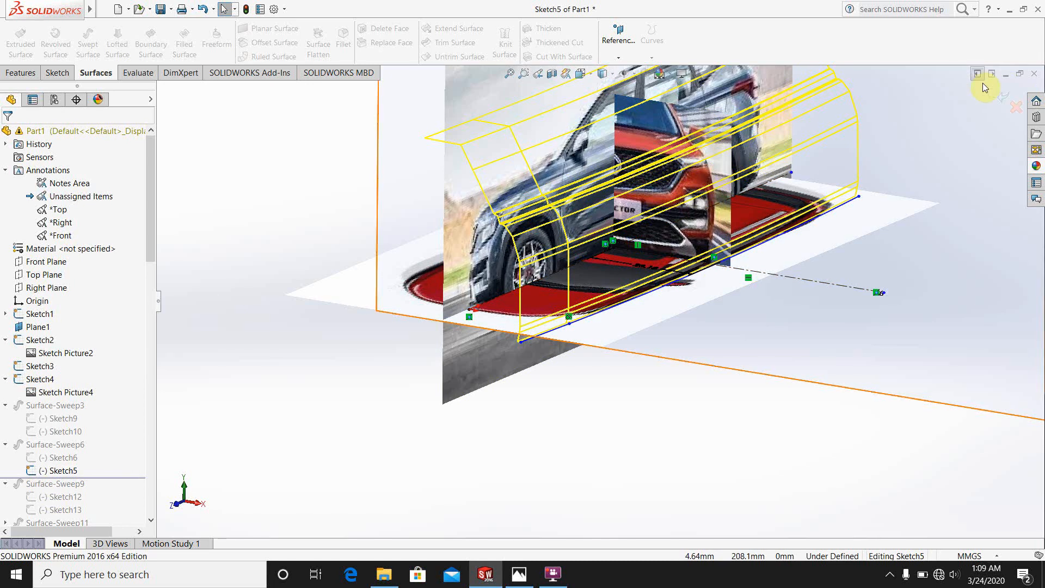
left_click(1000, 95)
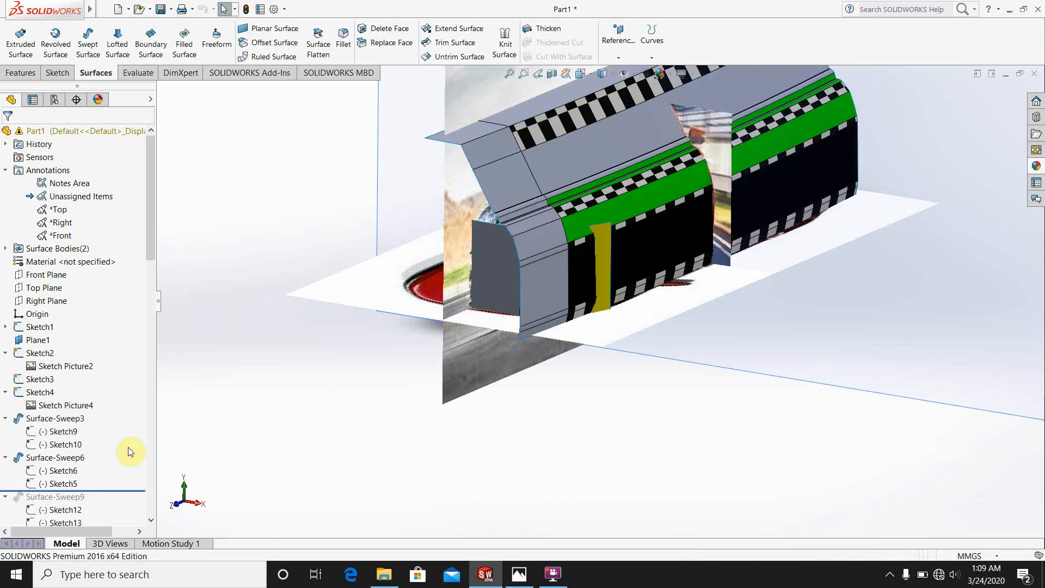
Step: Roll the feature history forward to include Surface-Sweep9 and examine the swept surface at the car's rear
scroll(201, 398, "up", 3)
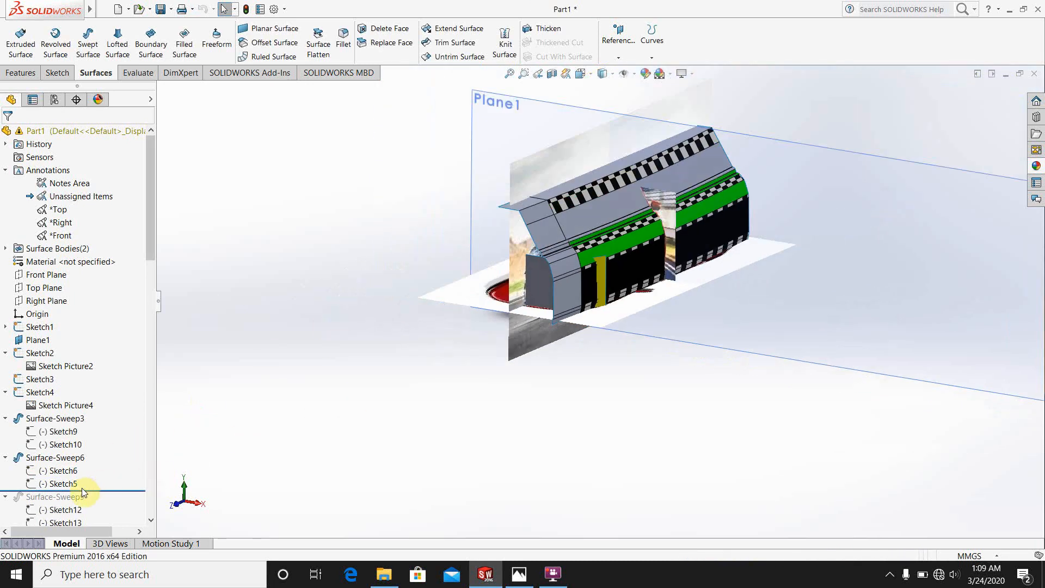
mouse_move(149, 251)
left_mouse_down()
mouse_move(156, 328)
mouse_move(130, 338)
left_mouse_up()
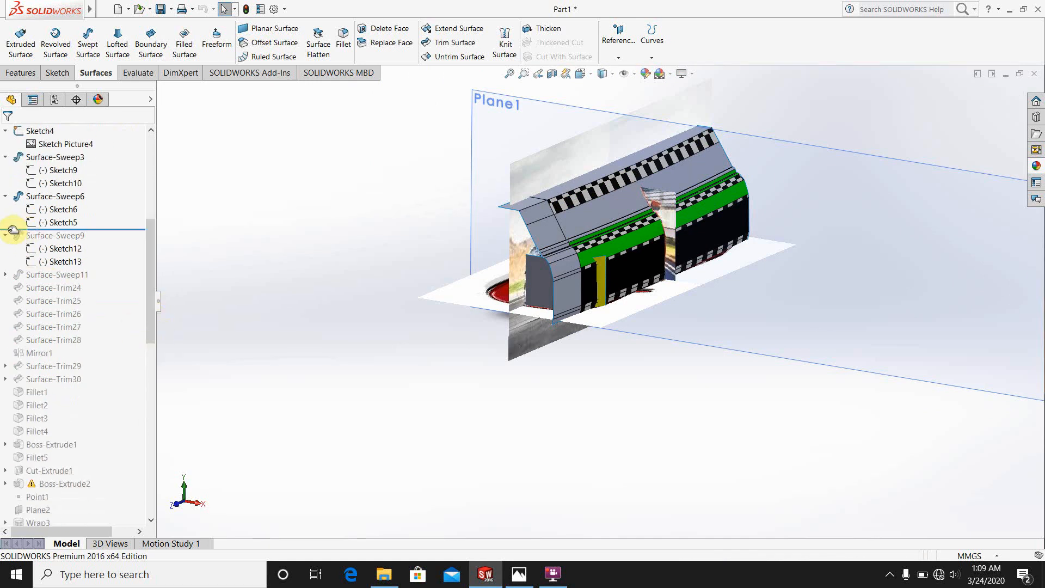
left_click_drag(12, 228, 25, 266)
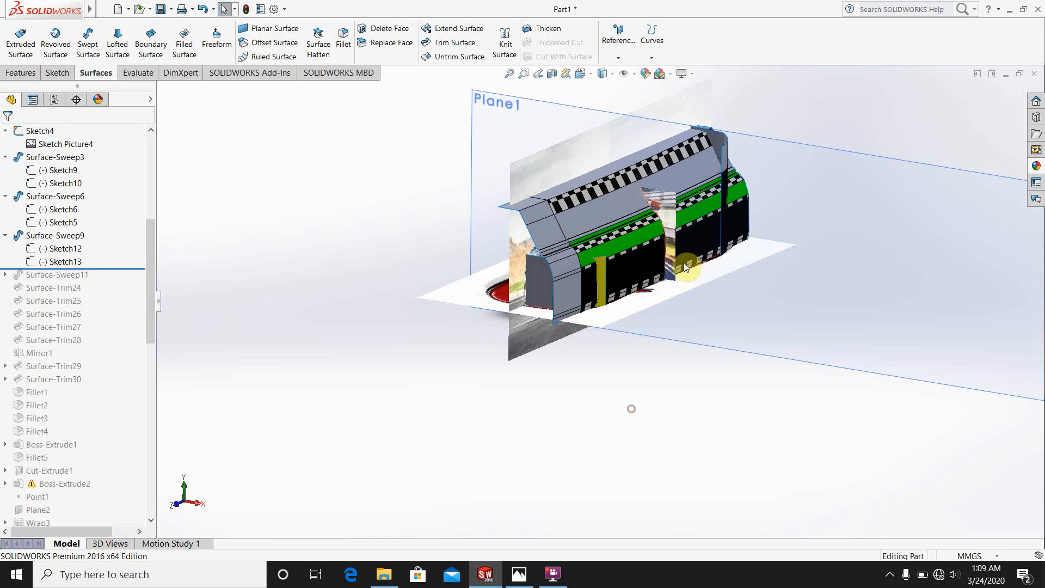
middle_click_drag(630, 409, 693, 338)
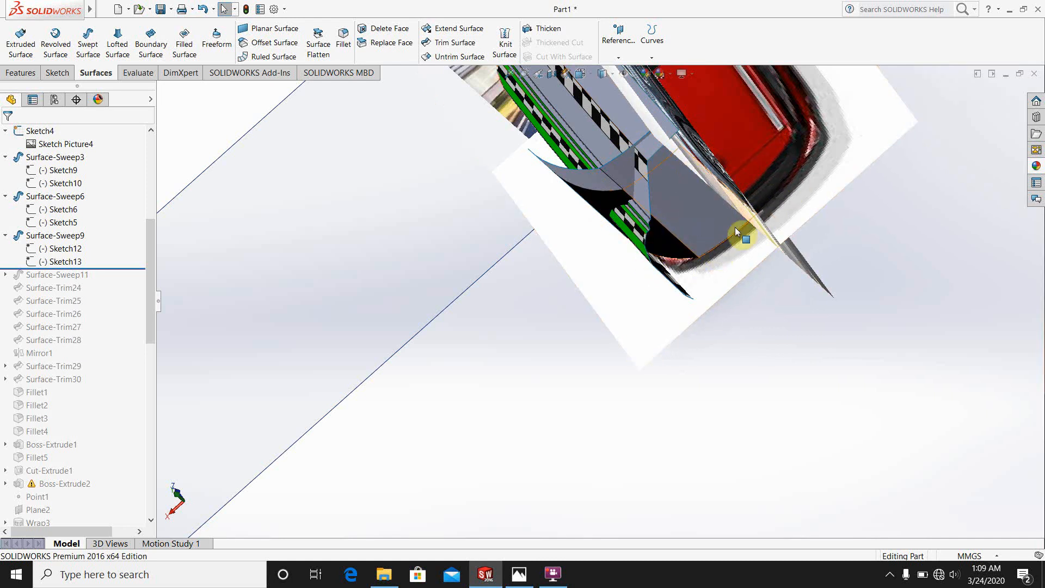
middle_click_drag(765, 233, 726, 142)
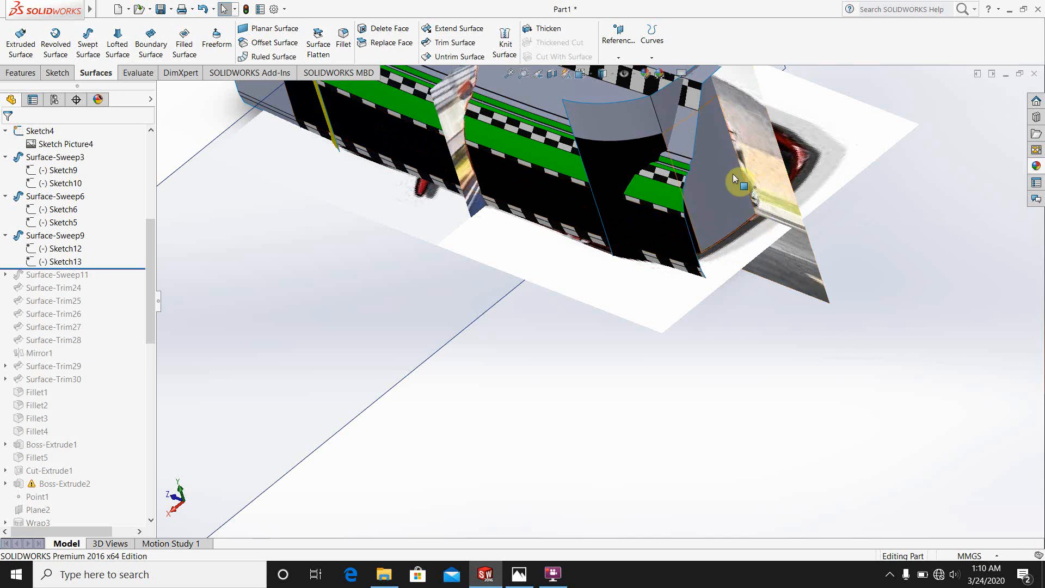
scroll(786, 154, "up", 3)
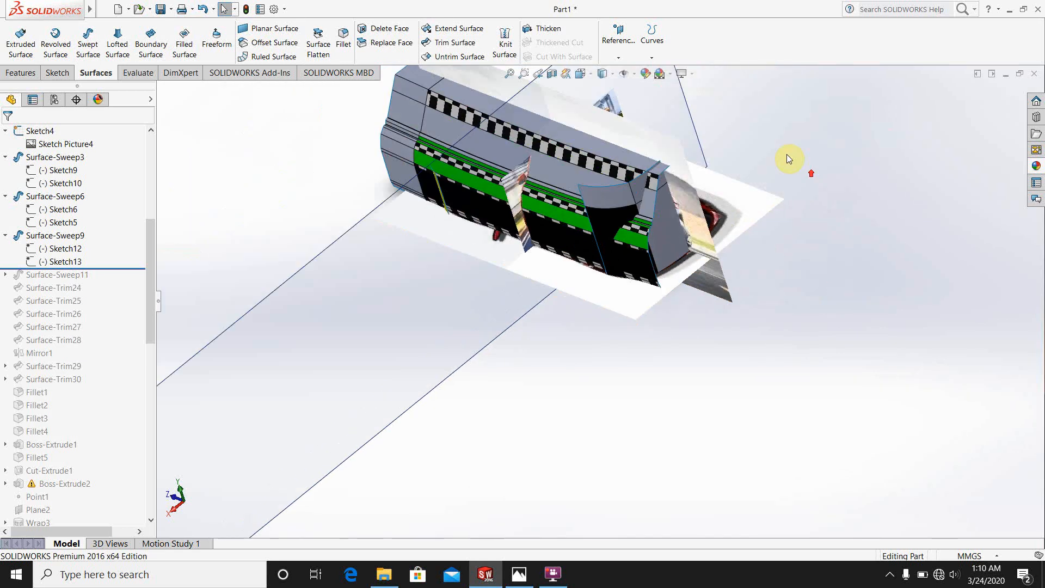
scroll(527, 332, "down", 3)
scroll(467, 306, "up", 5)
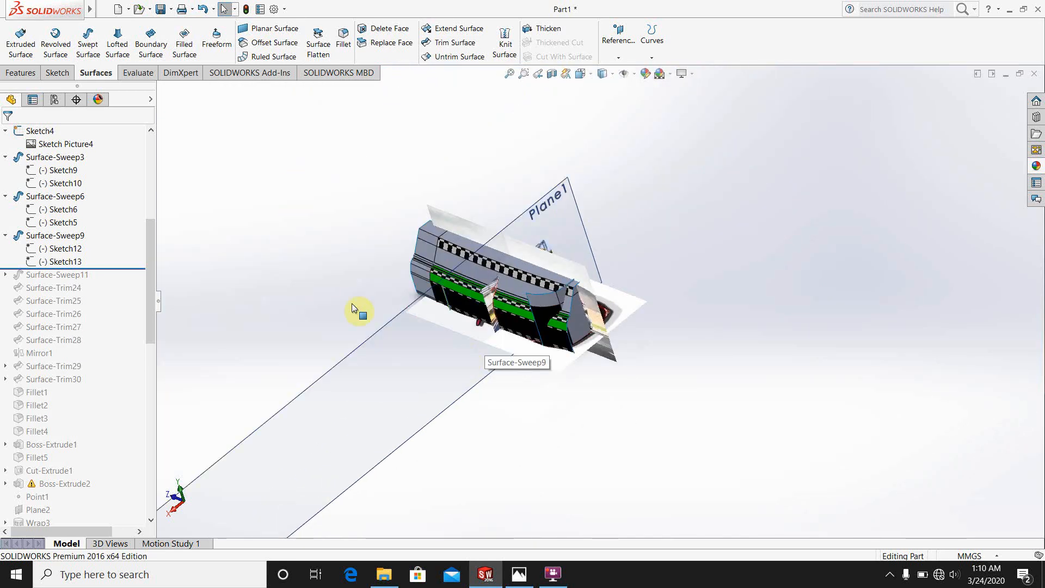
Step: Roll the feature history forward through Surface-Trim28 to examine the trimmed half body, and on through Mirror1 to Fillet1
left_click(9, 268)
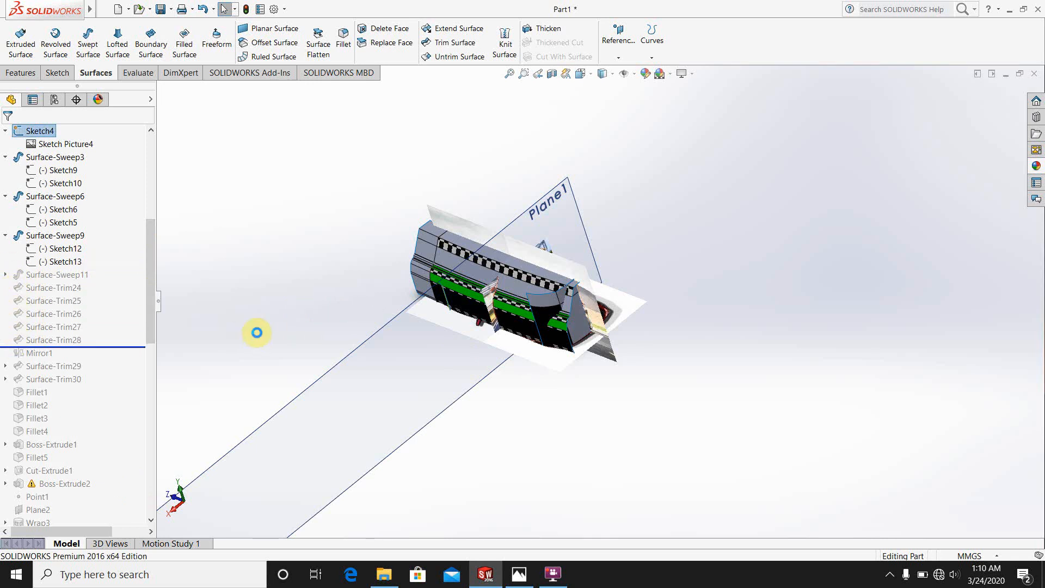
scroll(498, 327, "down", 2)
middle_click_drag(510, 318, 509, 293)
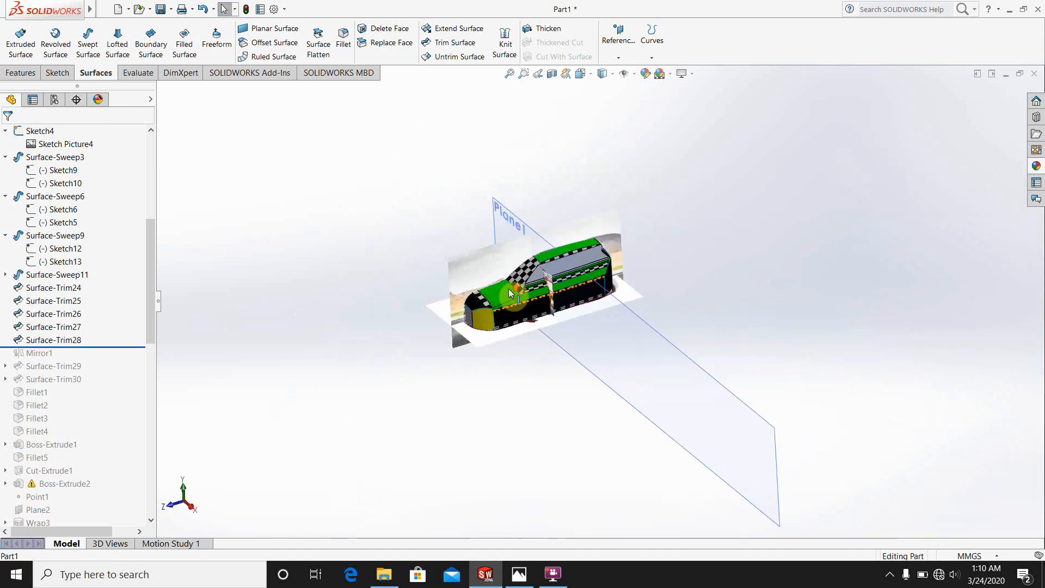
scroll(539, 296, "down", 5)
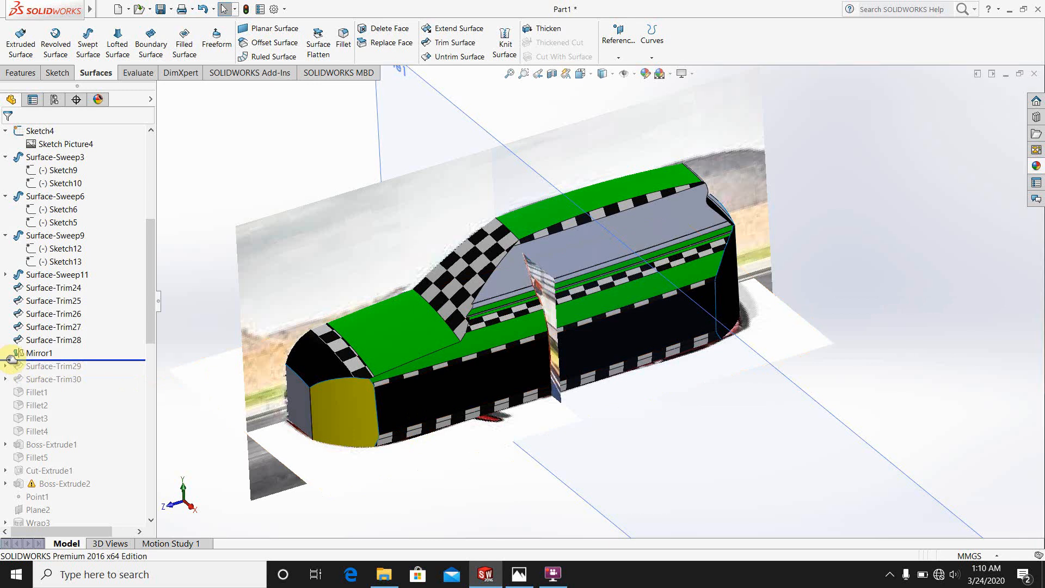
left_click_drag(11, 359, 7, 386)
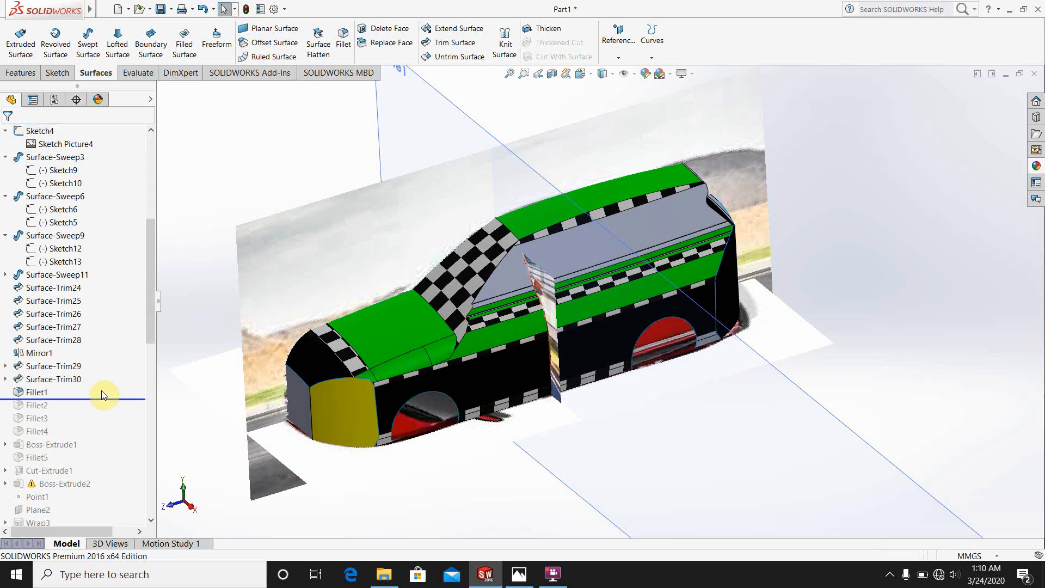
Step: Suppress the top, side and front car pictures: Sketch Picture4, Sketch Picture1 and Sketch Picture2
scroll(462, 400, "up", 4)
mouse_move(471, 356)
middle_mouse_down()
mouse_move(505, 358)
mouse_move(517, 391)
mouse_move(508, 367)
mouse_move(498, 370)
middle_mouse_up()
left_click(620, 273)
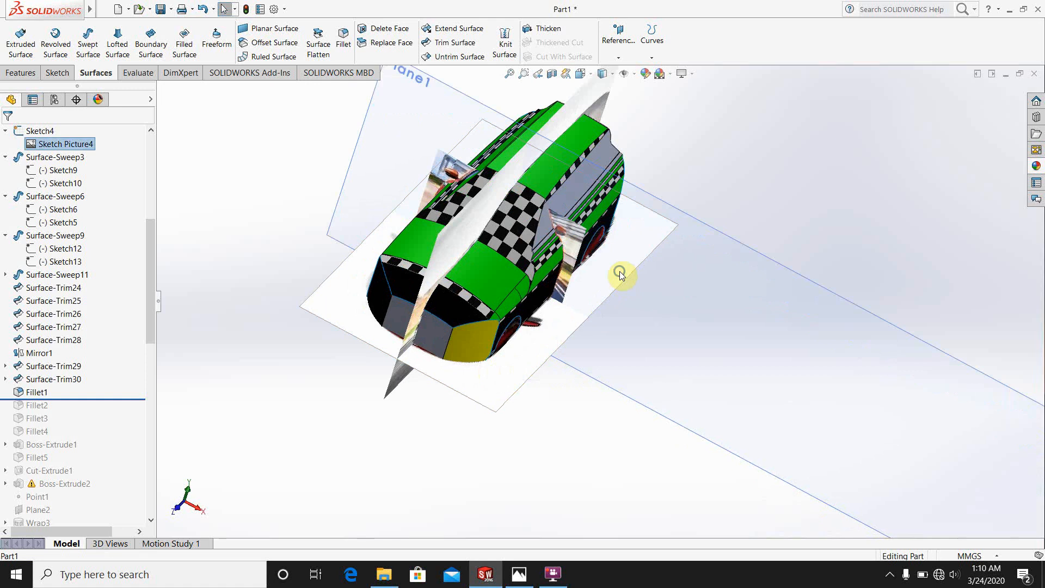
right_click(620, 272)
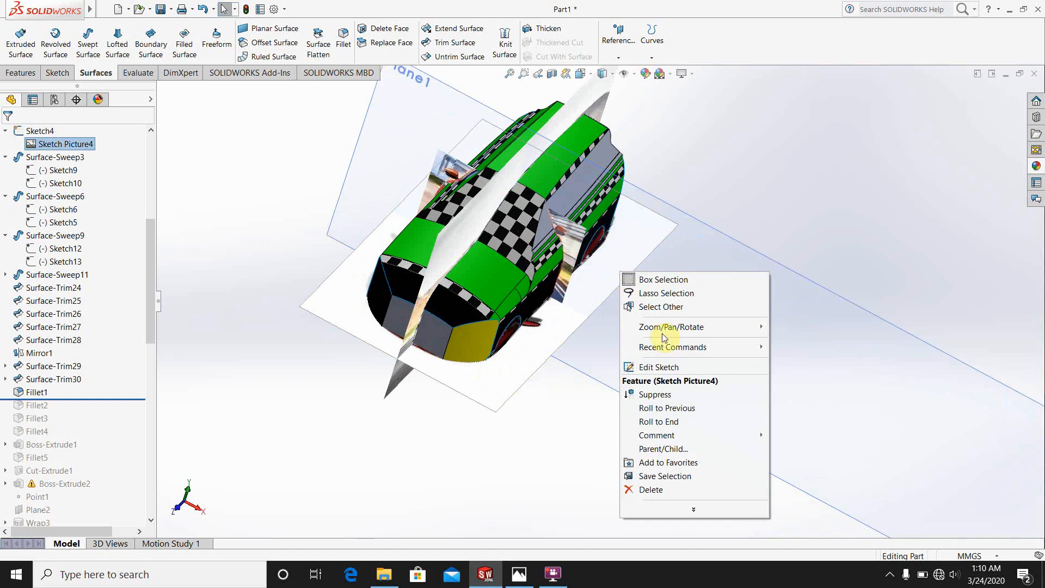
left_click(655, 394)
right_click(454, 234)
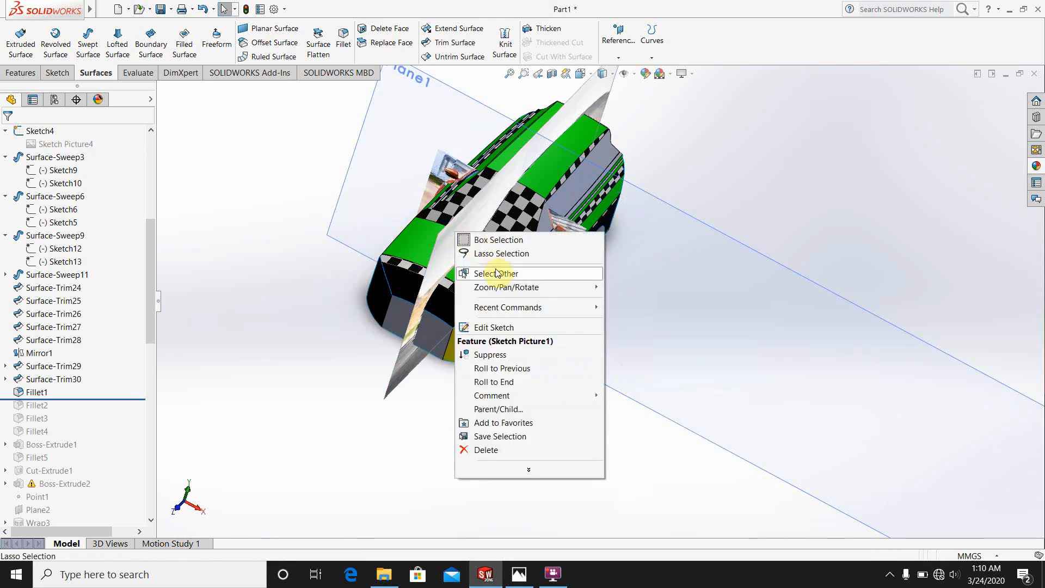
left_click(492, 354)
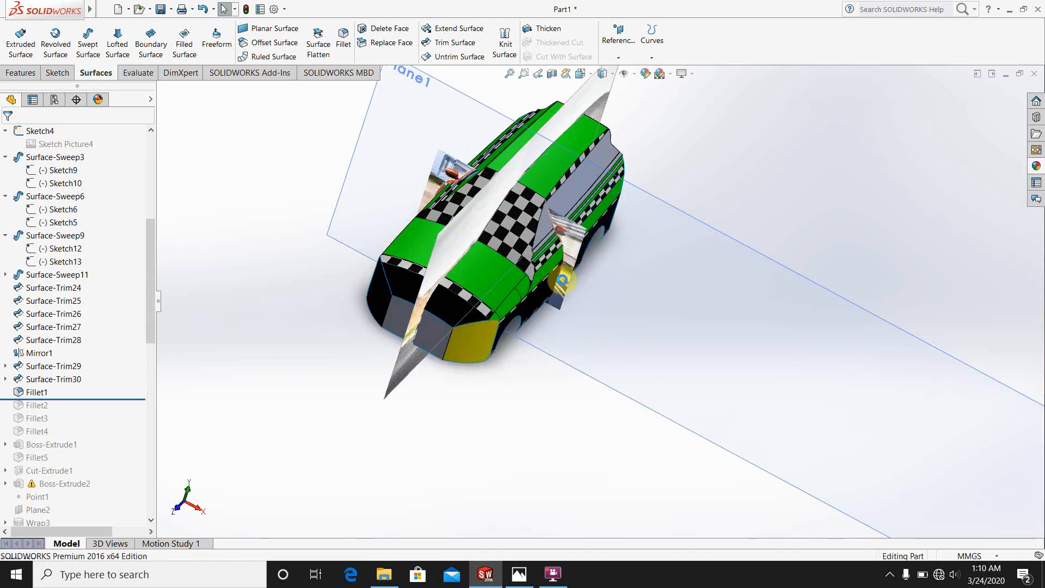
right_click(572, 243)
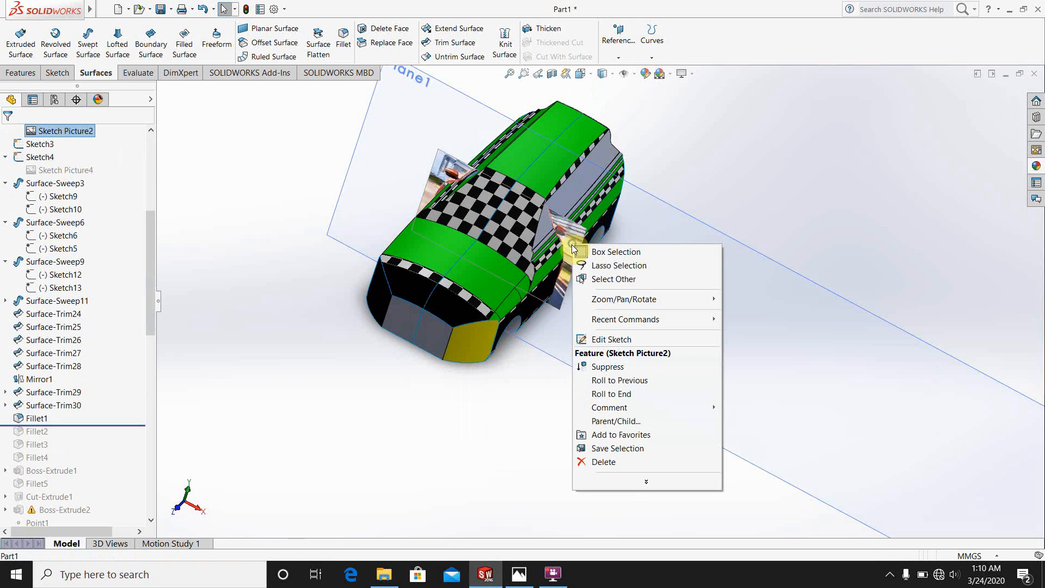
left_click(607, 366)
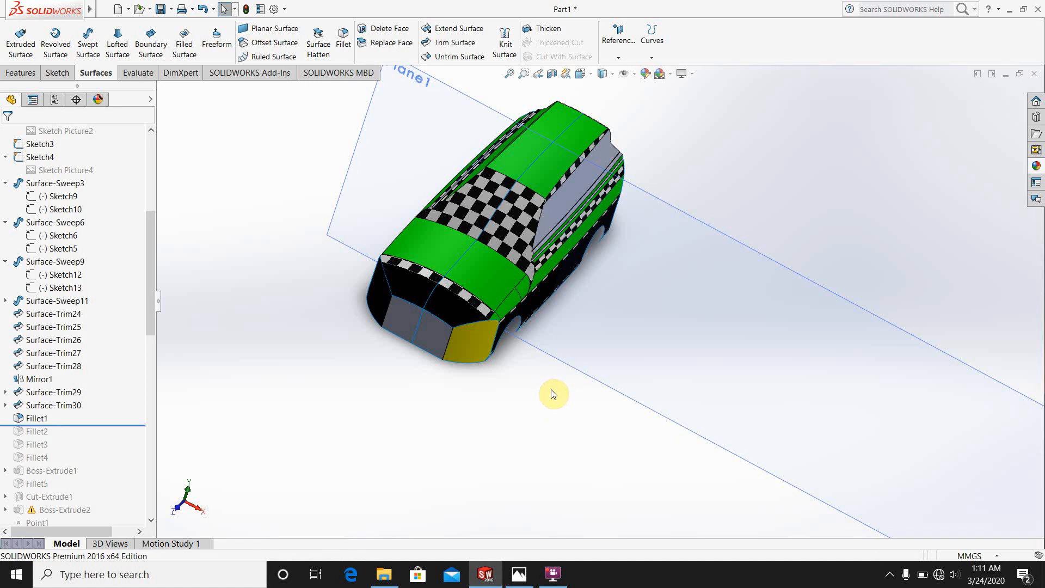
Step: Roll the feature history forward from Fillet1 through Boss-Extrude1 to include the extruded grille block at the car's front
scroll(558, 196, "down", 2)
left_click(488, 323)
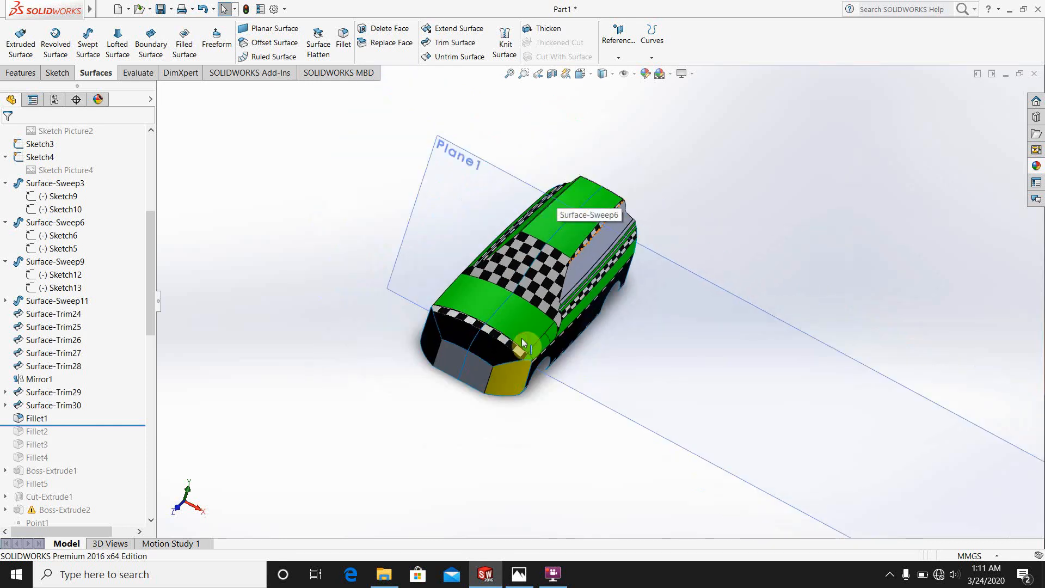
middle_click_drag(490, 282, 567, 328)
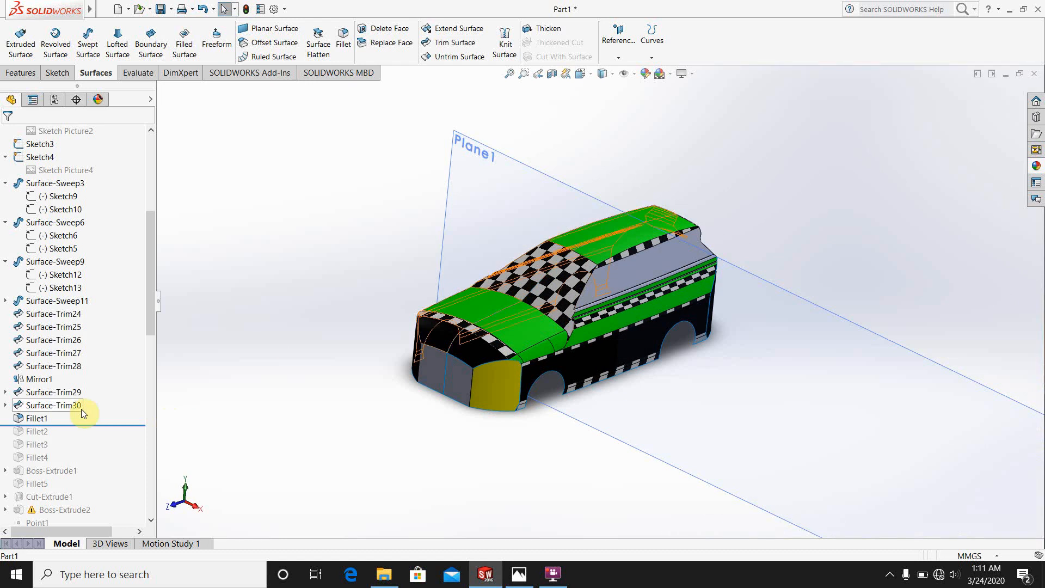
left_click(82, 425)
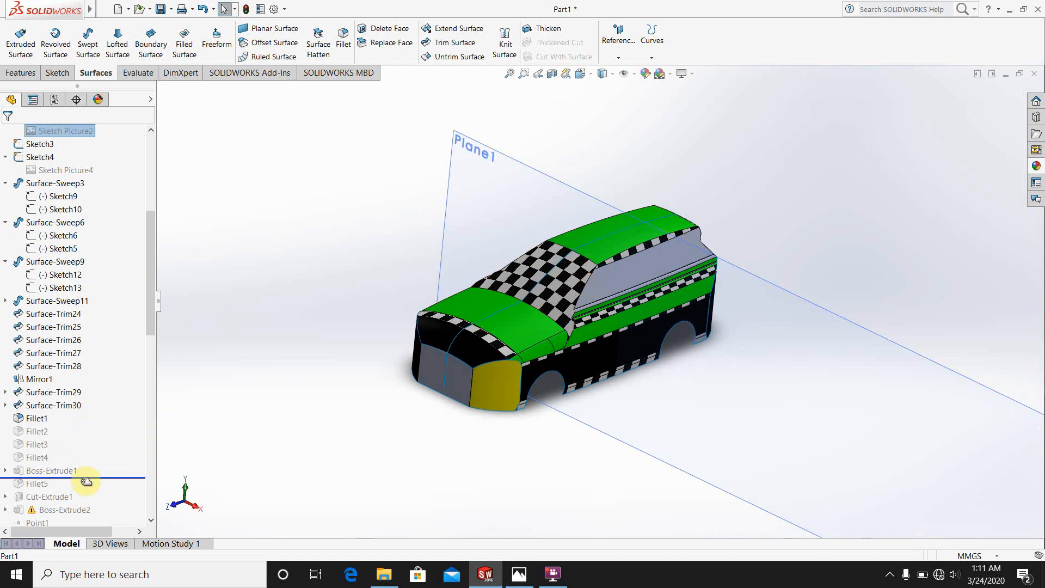
left_click_drag(86, 481, 86, 479)
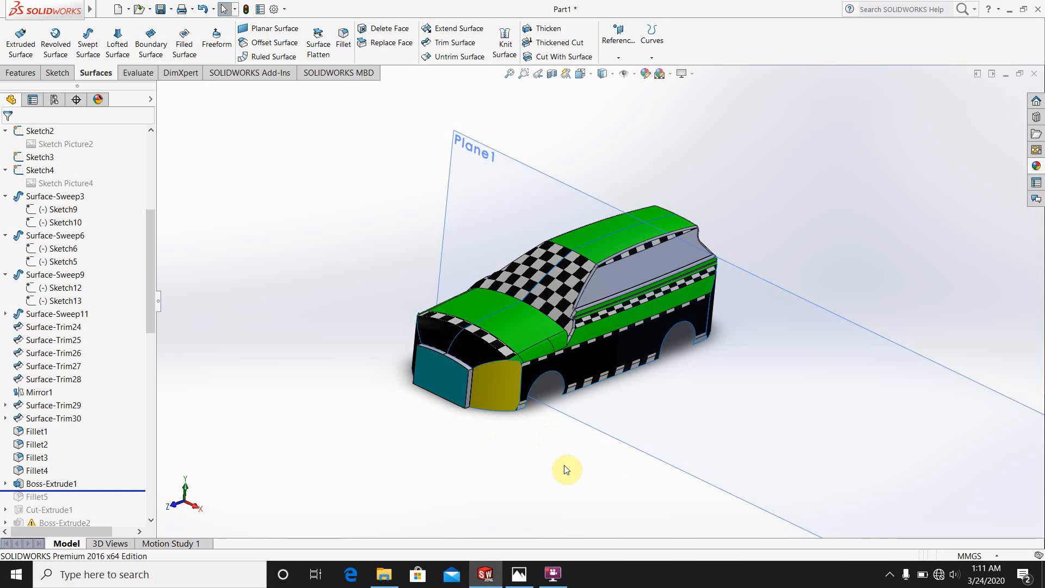
Step: Roll the feature history forward through Point2 and examine the grille cutout, SELTOS lettering and headlight at the car's front
left_click_drag(153, 320, 154, 412)
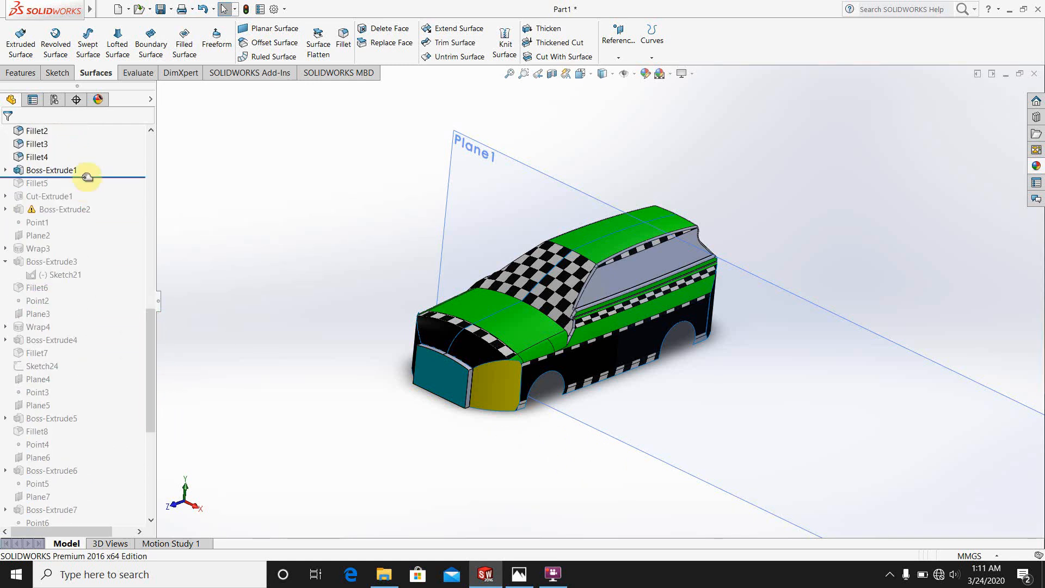
left_click_drag(87, 177, 87, 194)
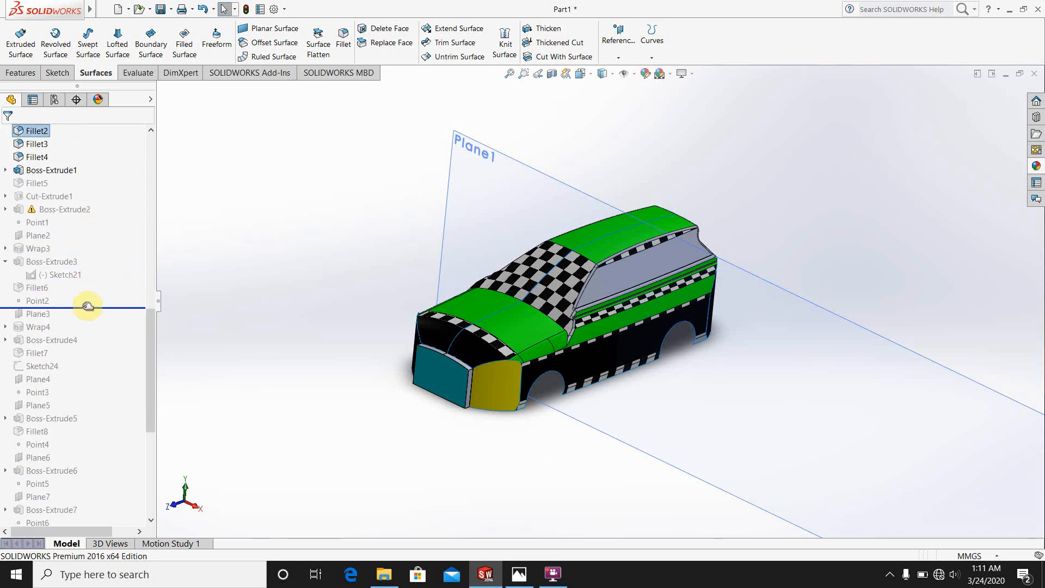
left_click_drag(93, 274, 87, 306)
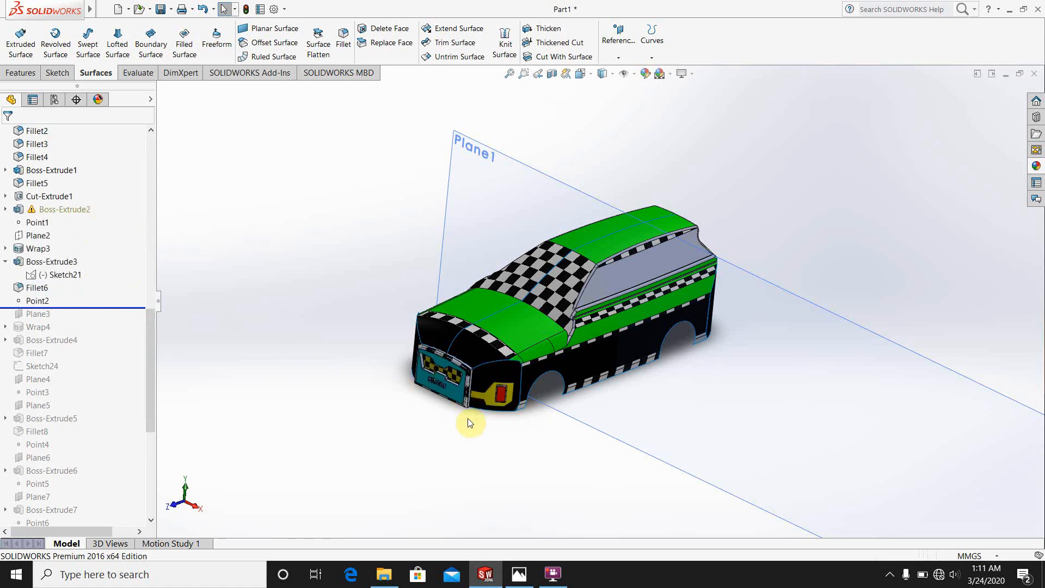
scroll(470, 423, "down", 5)
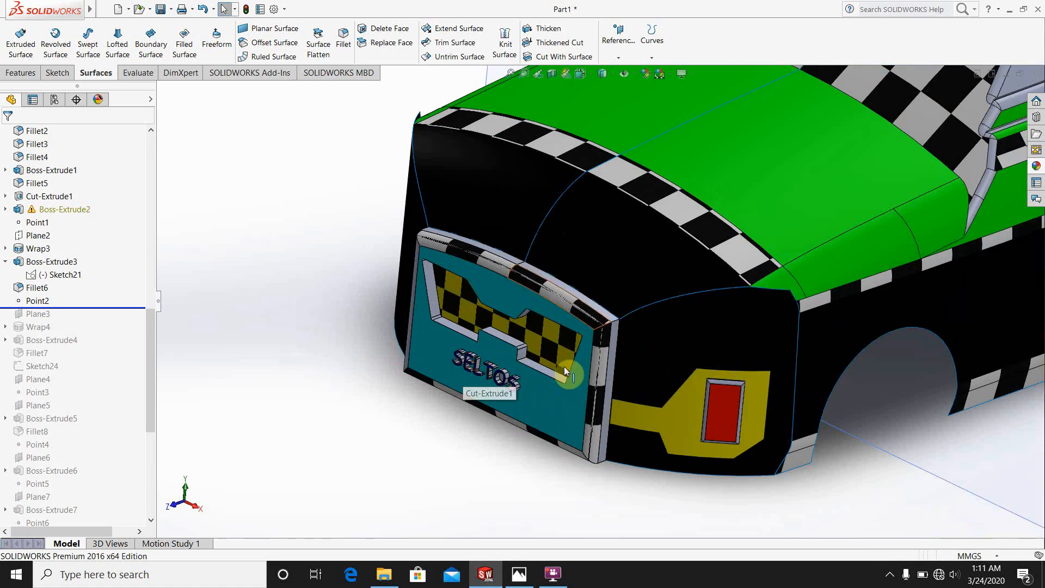
scroll(564, 367, "up", 10)
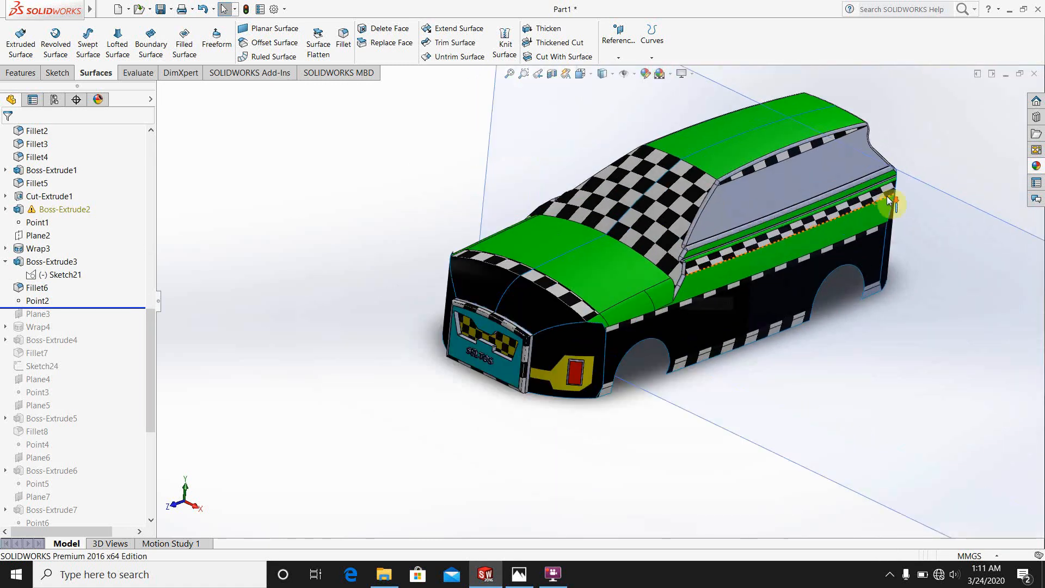
Step: Roll the feature history forward through Plane6 for the windshield, and on through Boss-Extrude11 for the side windows and wheels
left_click_drag(122, 308, 126, 369)
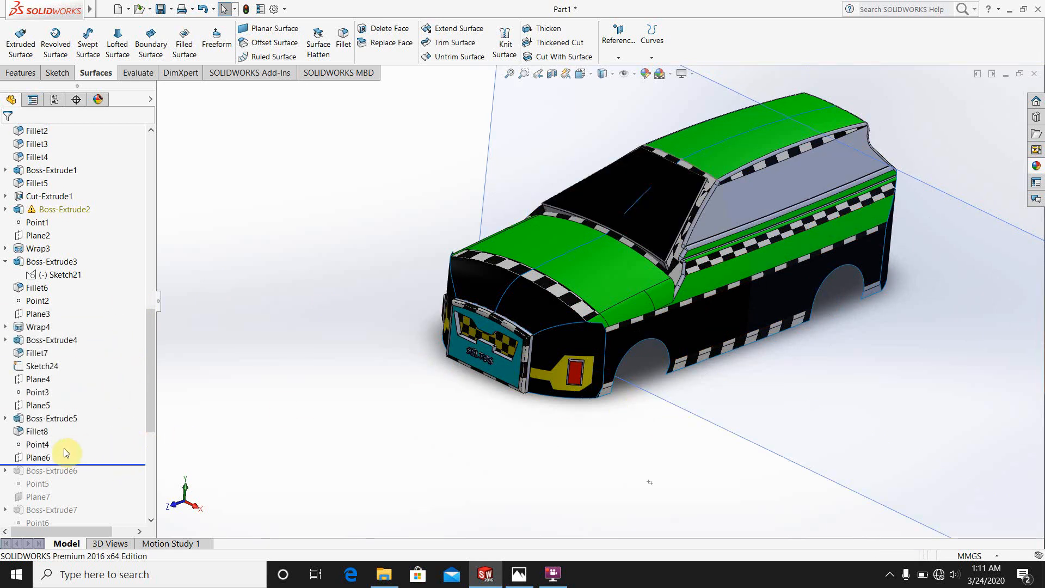
left_click_drag(148, 390, 147, 456)
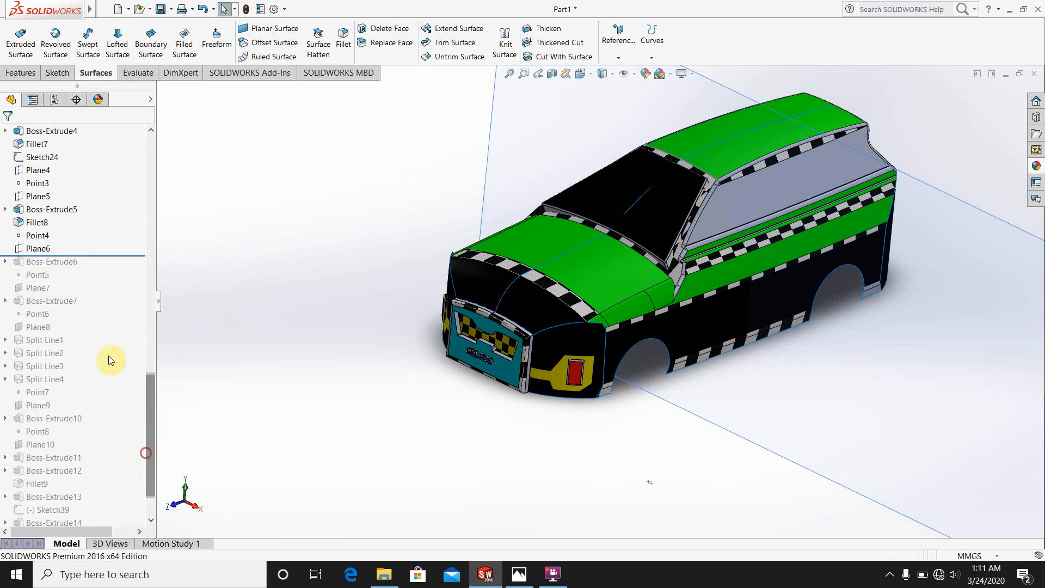
left_click_drag(93, 254, 82, 464)
scroll(562, 400, "up", 3)
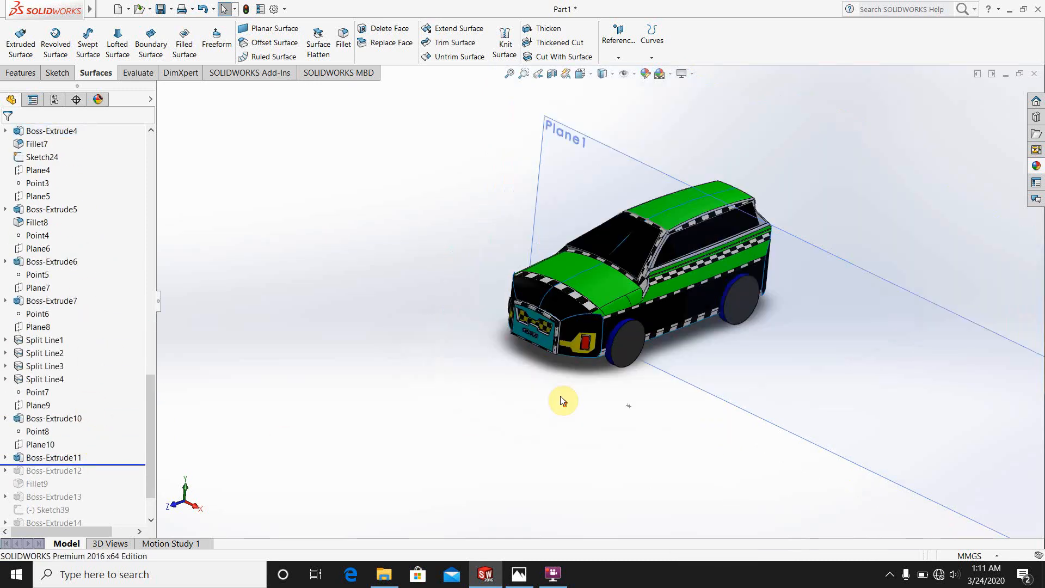
Step: Examine the extruded wheels, the side windows and the car's rear details from several angles
scroll(653, 344, "down", 5)
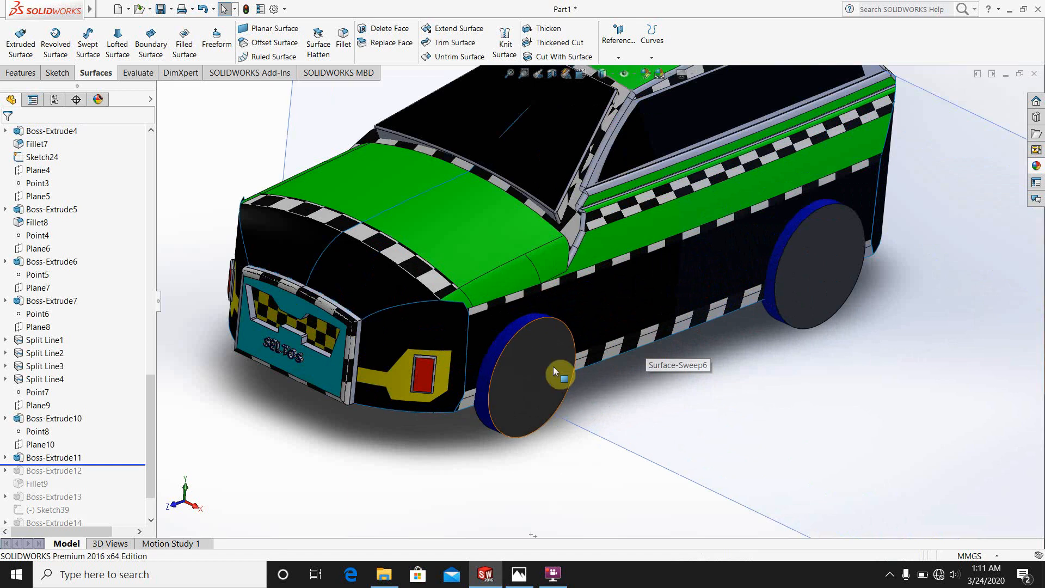
scroll(762, 255, "up", 5)
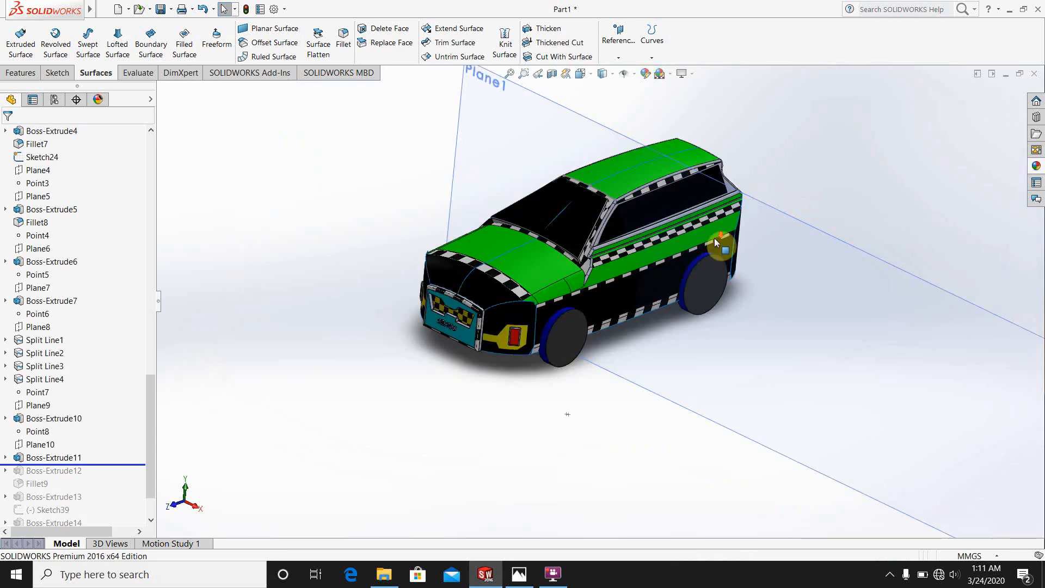
scroll(648, 289, "down", 3)
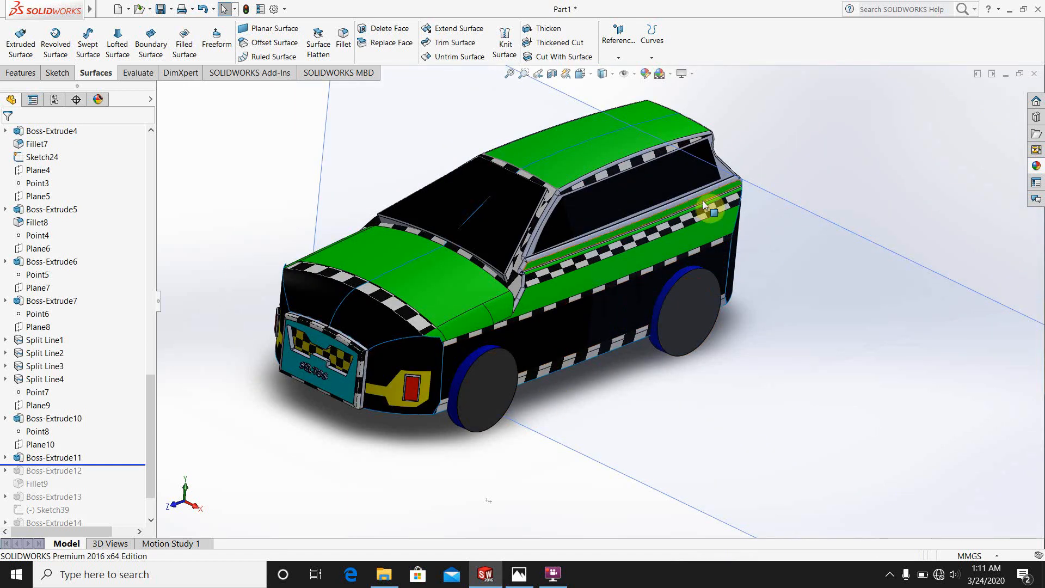
scroll(769, 198, "up", 3)
middle_click_drag(800, 194, 751, 261)
scroll(871, 185, "up", 3)
scroll(873, 187, "down", 5)
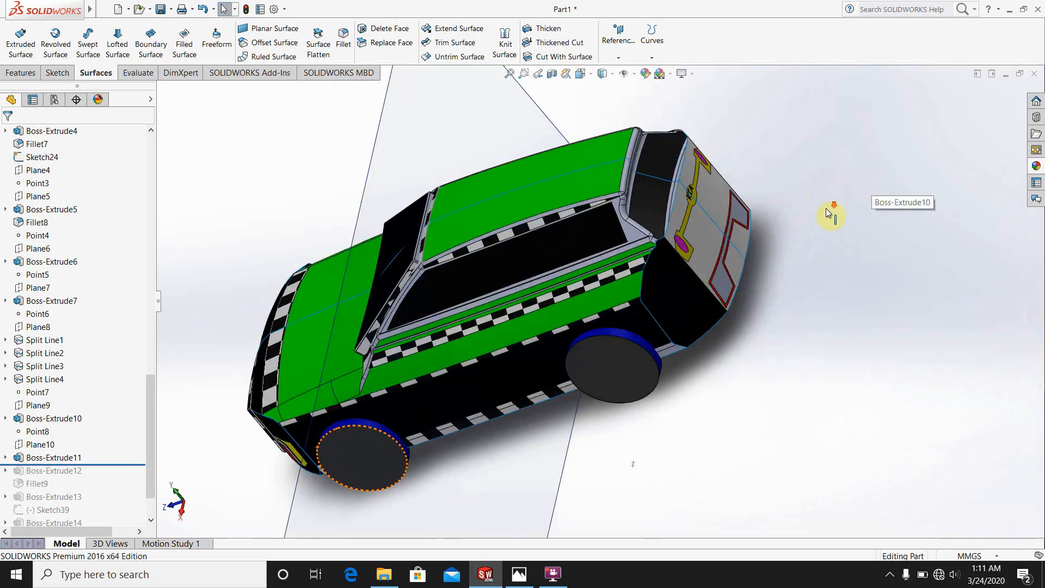
scroll(544, 354, "up", 3)
middle_click_drag(525, 366, 609, 251)
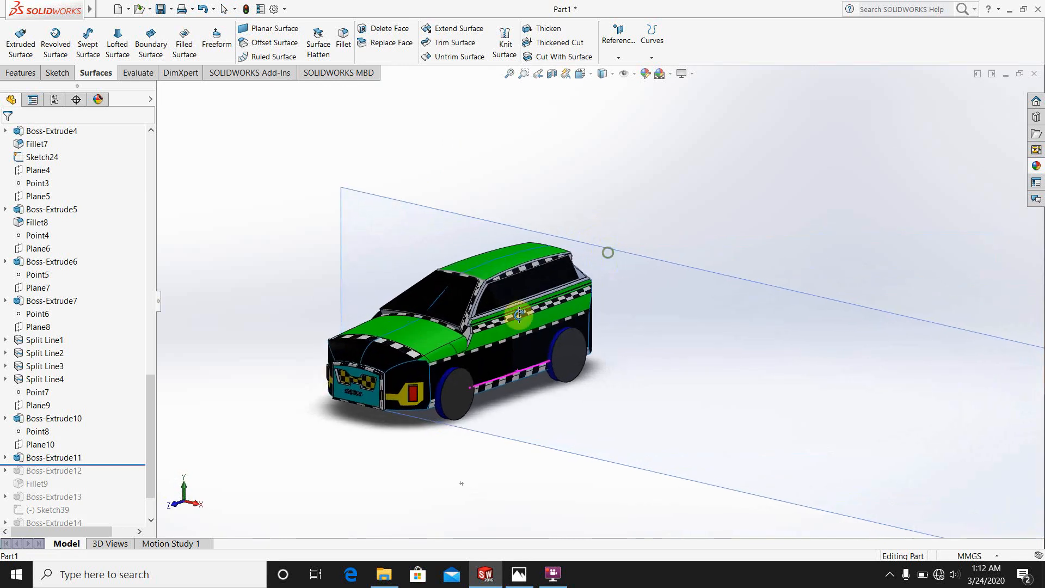
scroll(343, 378, "down", 4)
Step: Roll the feature history forward through Boss-Extrude14 for the wheel rims, and on to the end at Boss-Extrude16
scroll(142, 418, "down", 2)
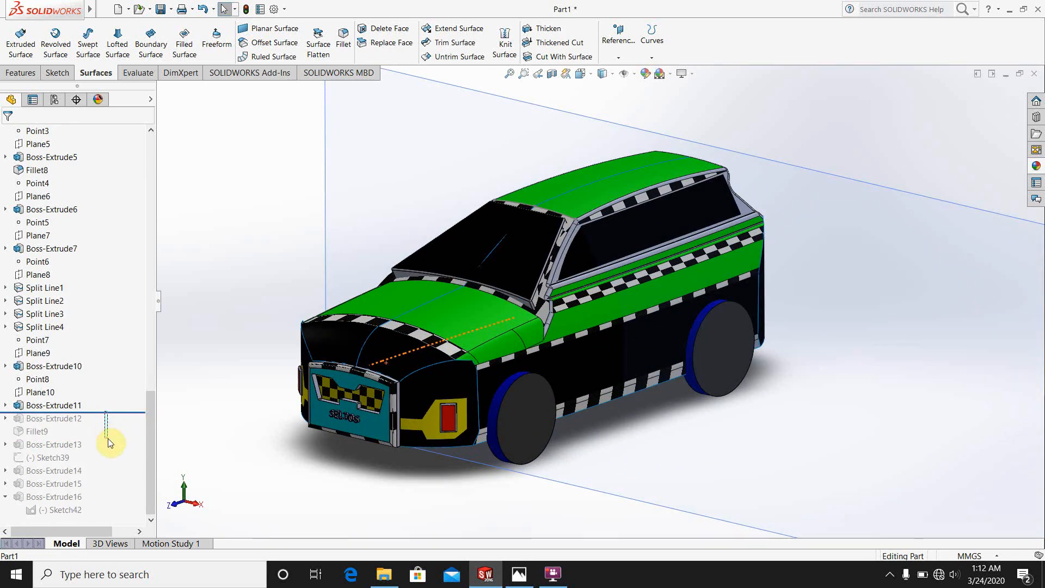
left_click_drag(108, 438, 107, 432)
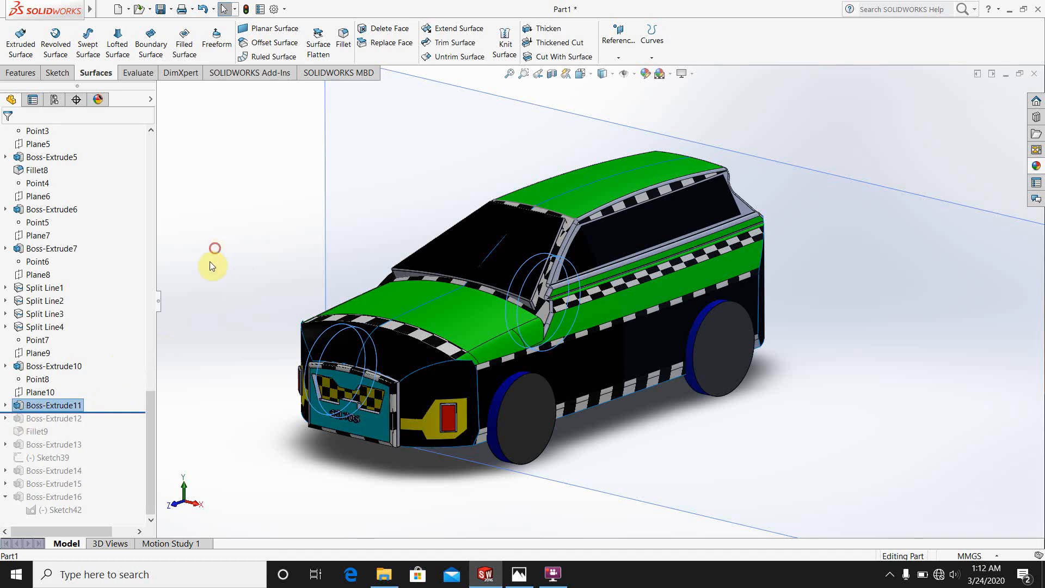
left_click(215, 248)
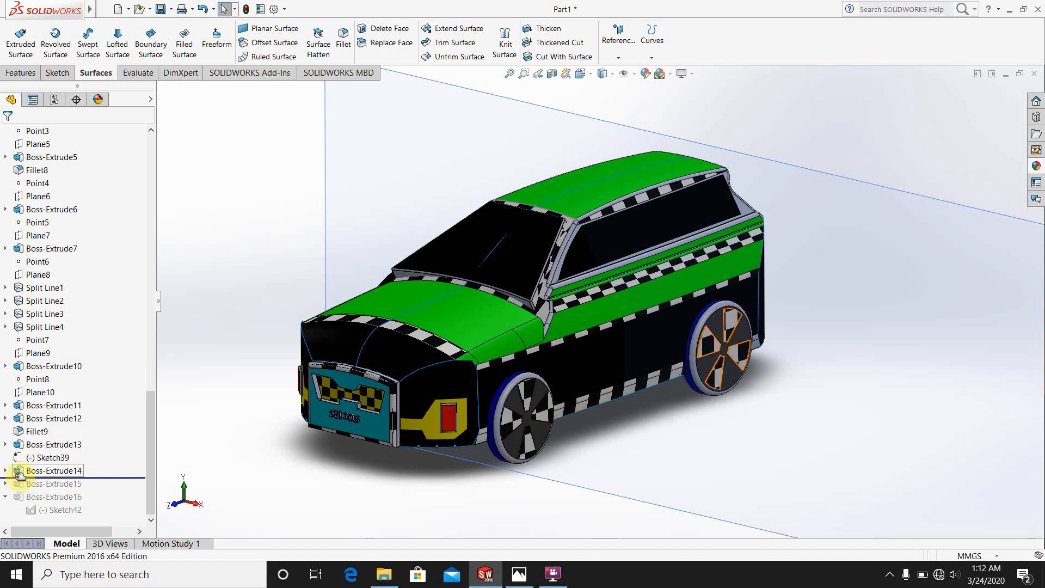
left_click_drag(7, 483, 6, 529)
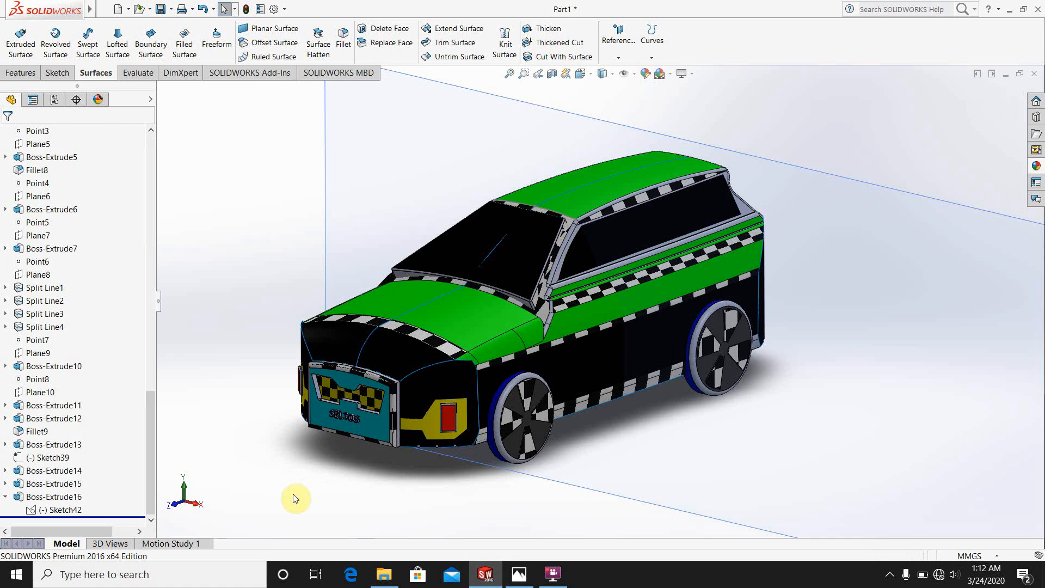
Step: Hide the reference plane Plane1 around the car
scroll(695, 263, "up", 5)
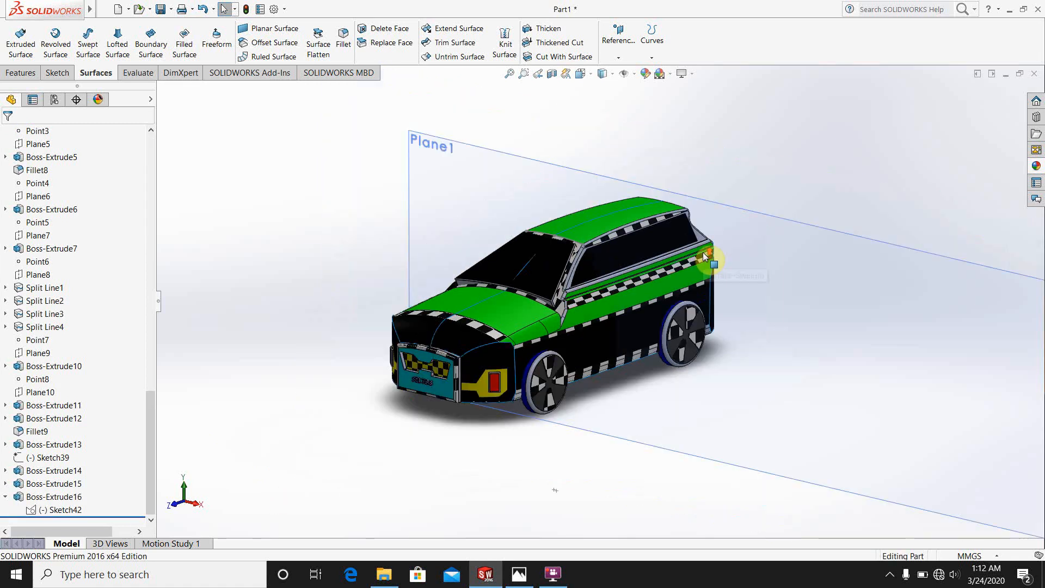
right_click(689, 308)
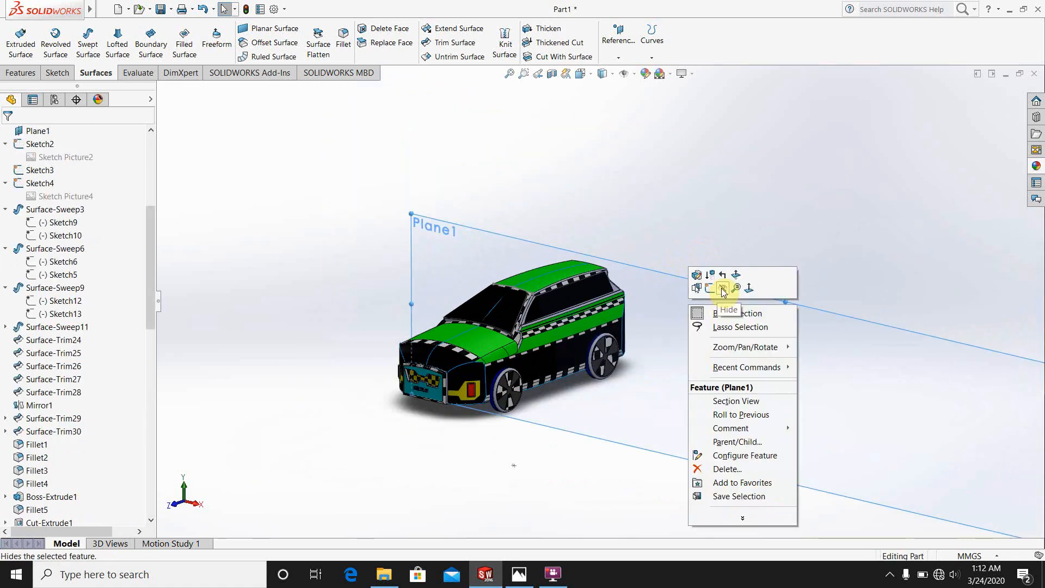
left_click(723, 283)
Step: Examine the completed car model from the front, side and three-quarter views
scroll(590, 359, "up", 3)
scroll(536, 358, "down", 4)
scroll(536, 358, "down", 5)
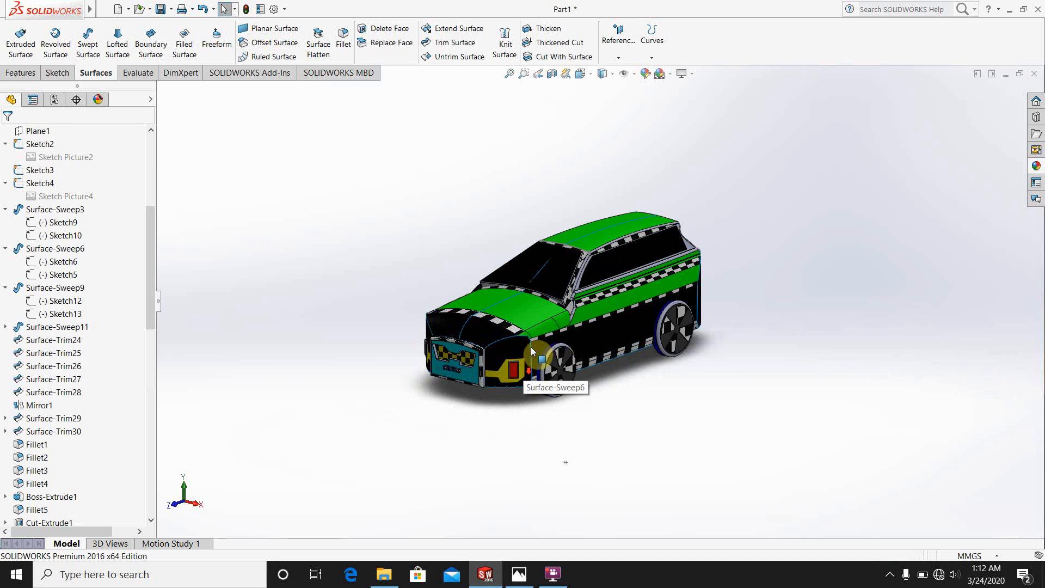
middle_click_drag(538, 360, 593, 243)
scroll(854, 273, "up", 2)
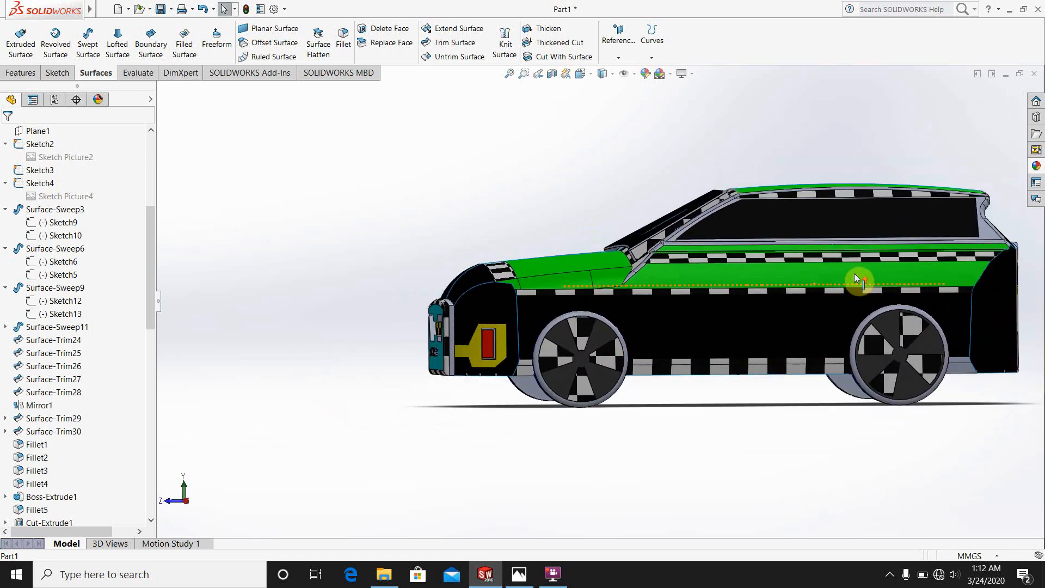
scroll(751, 276, "down", 1)
scroll(826, 271, "up", 1)
scroll(825, 270, "down", 2)
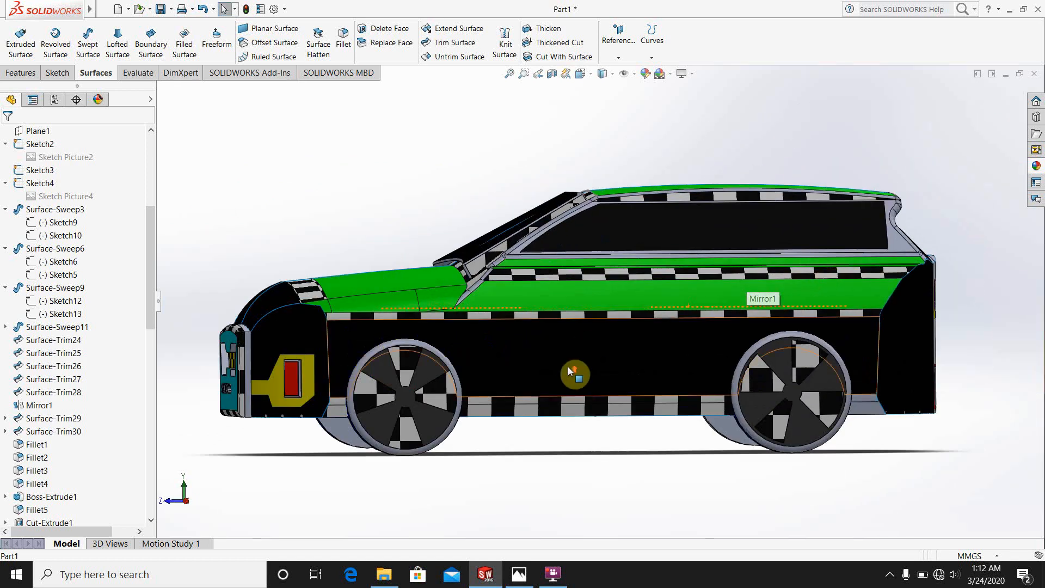
middle_click_drag(567, 367, 618, 387)
scroll(570, 311, "up", 3)
scroll(580, 284, "down", 4)
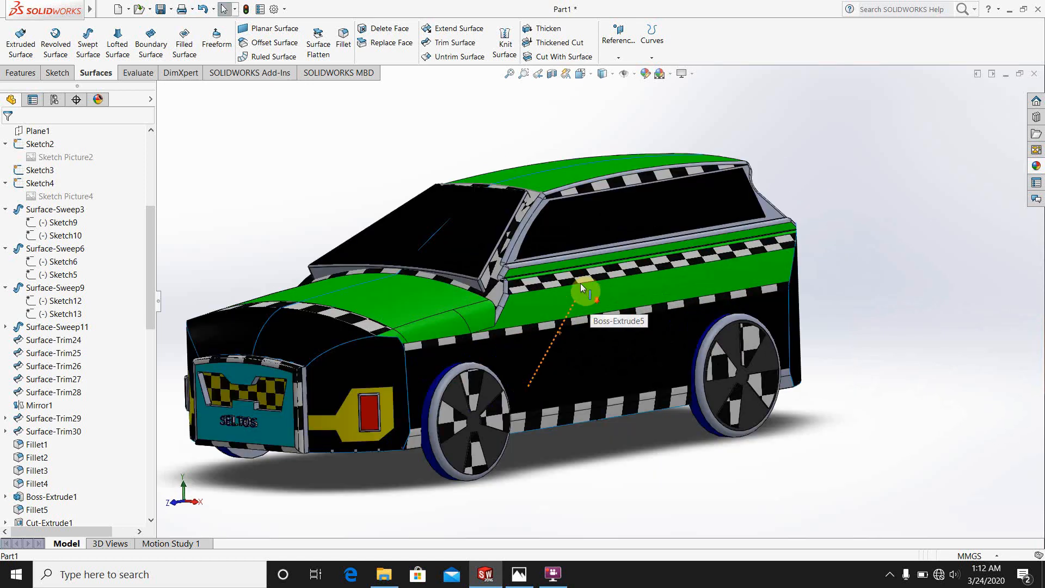
scroll(543, 278, "up", 2)
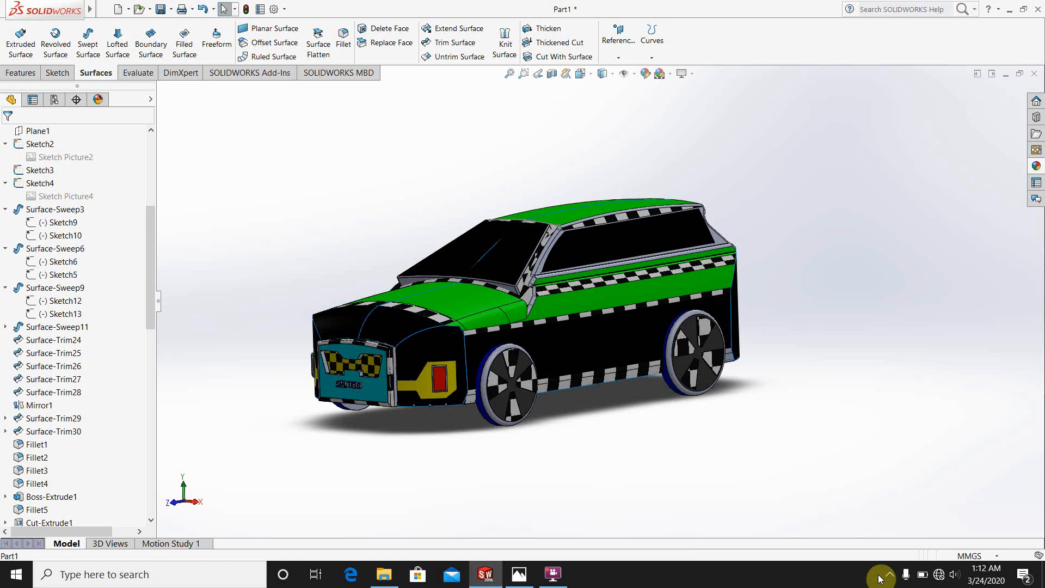
left_click(553, 576)
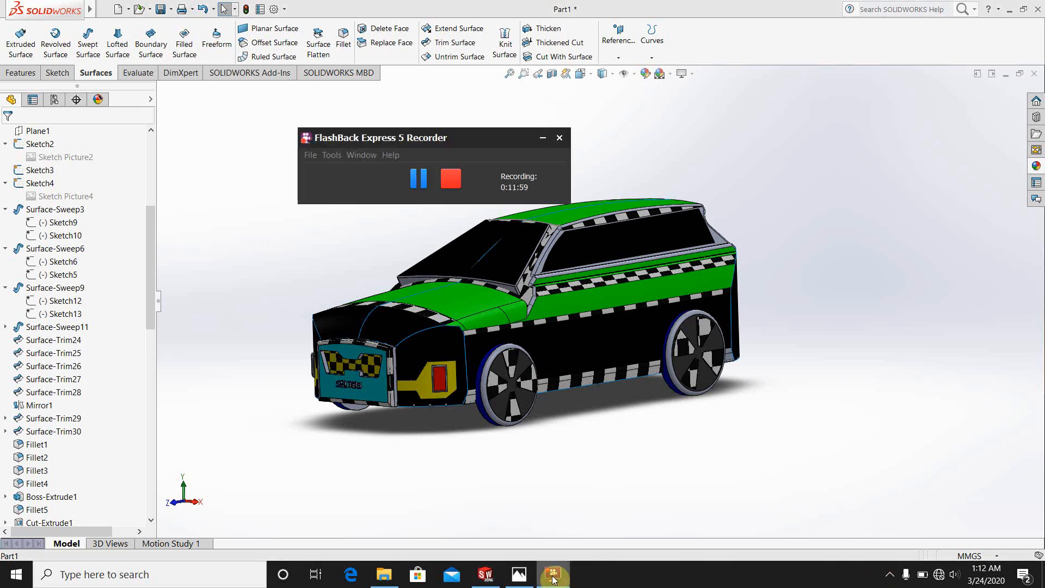